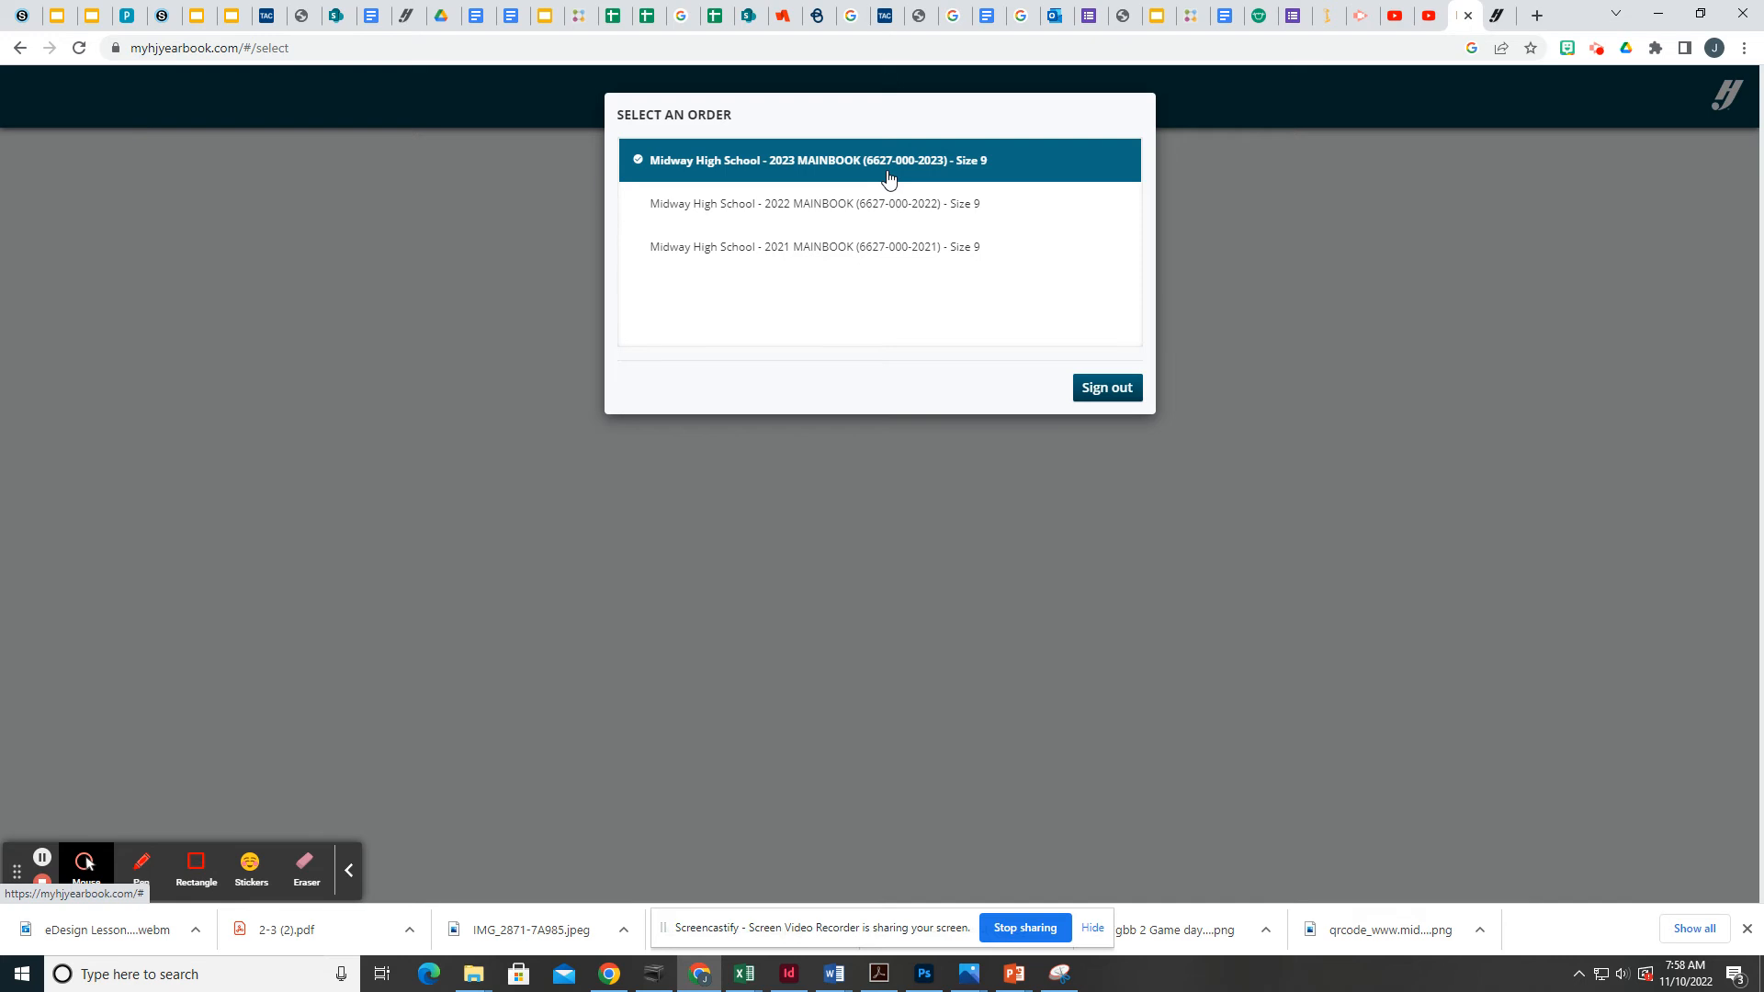
# Select the Midway High School 2023 MAINBOOK order and open its design pages.
pyautogui.click(887, 178)
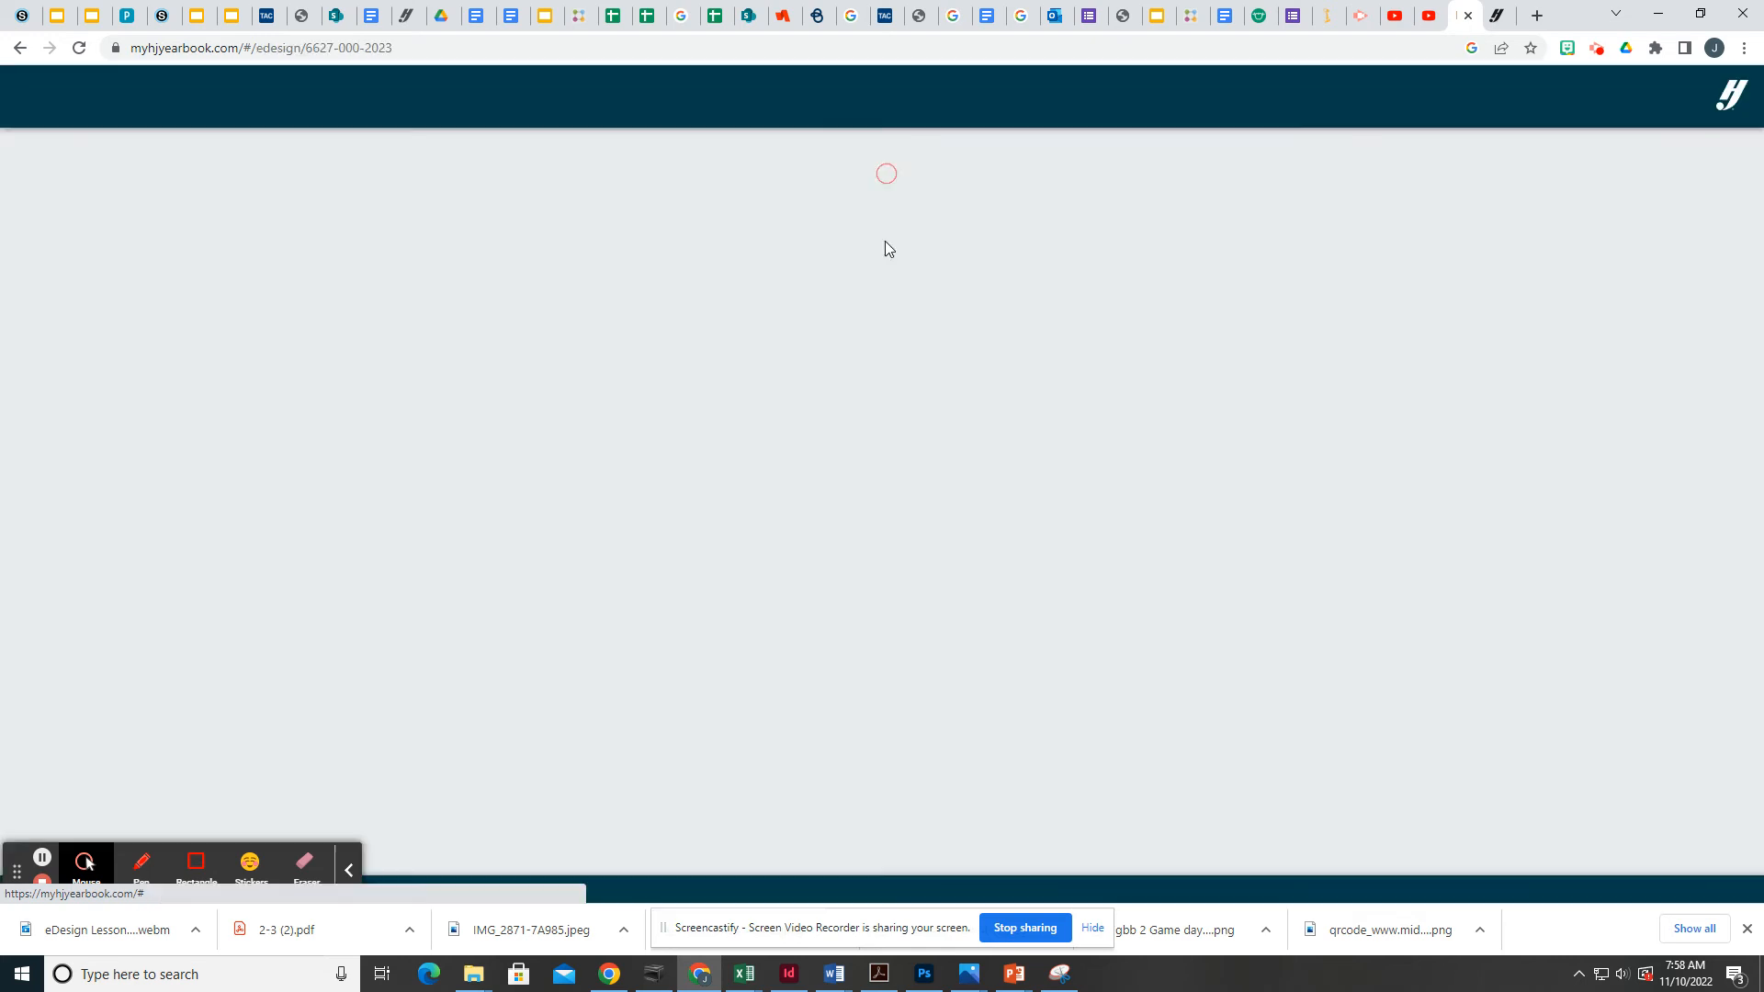
pyautogui.moveTo(614, 164)
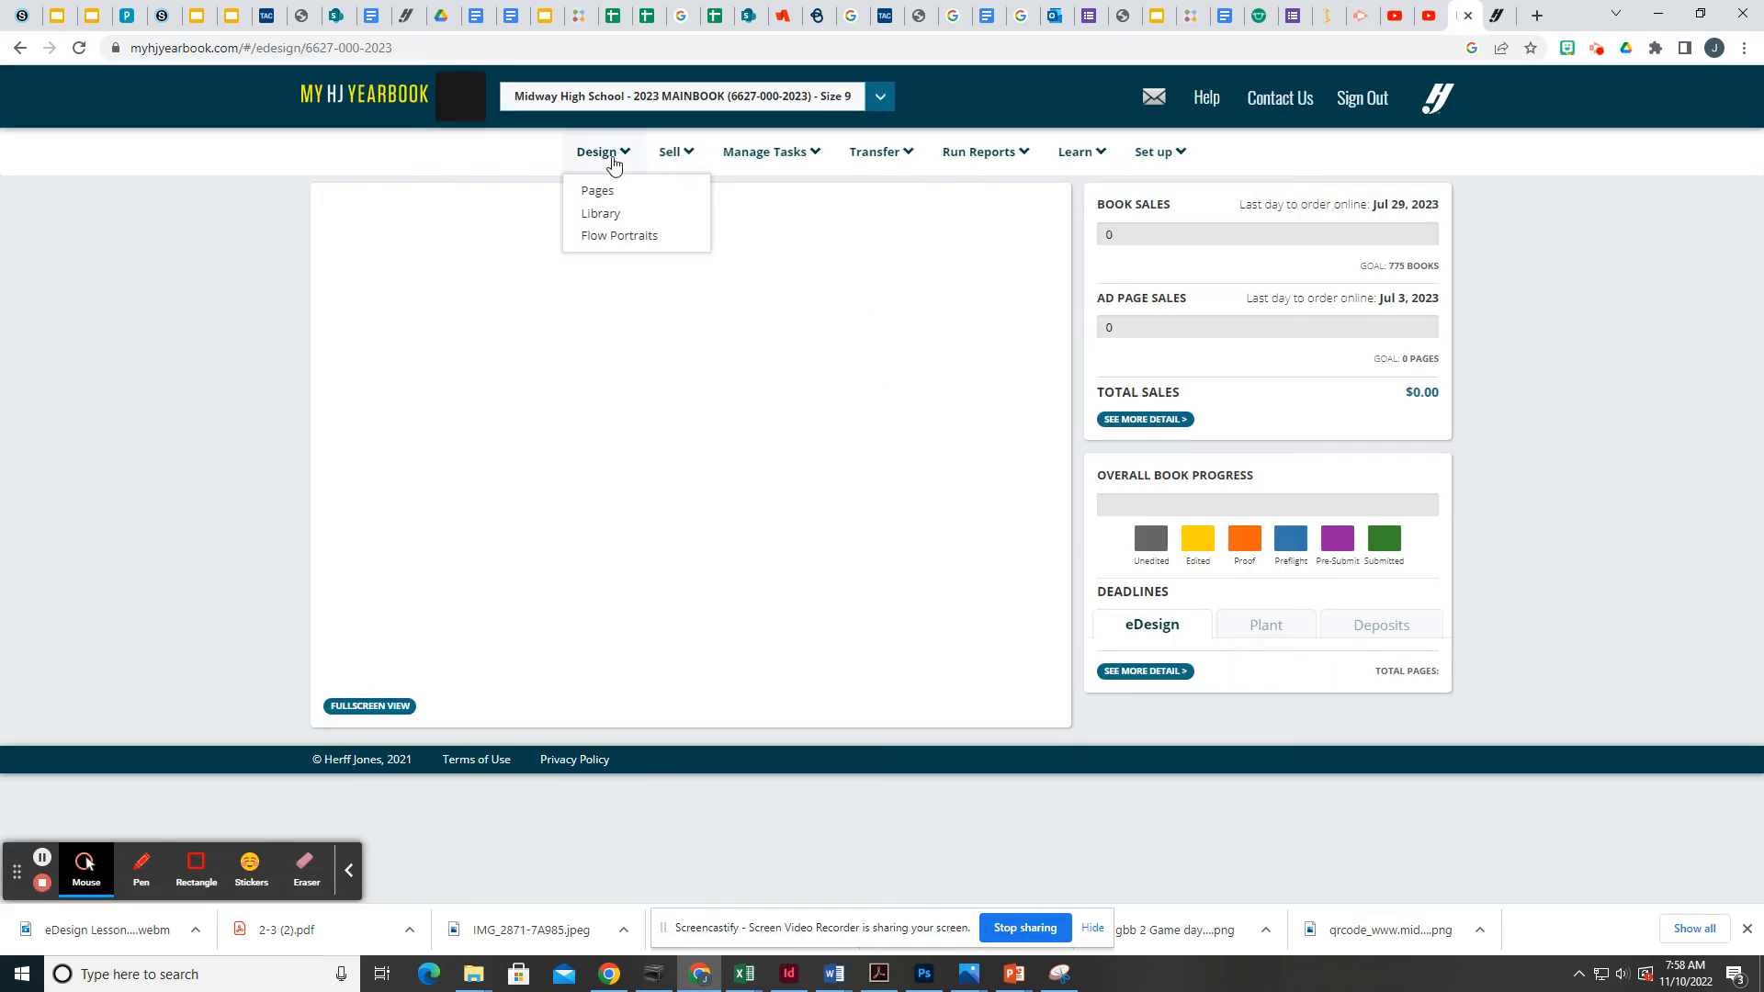
pyautogui.click(599, 189)
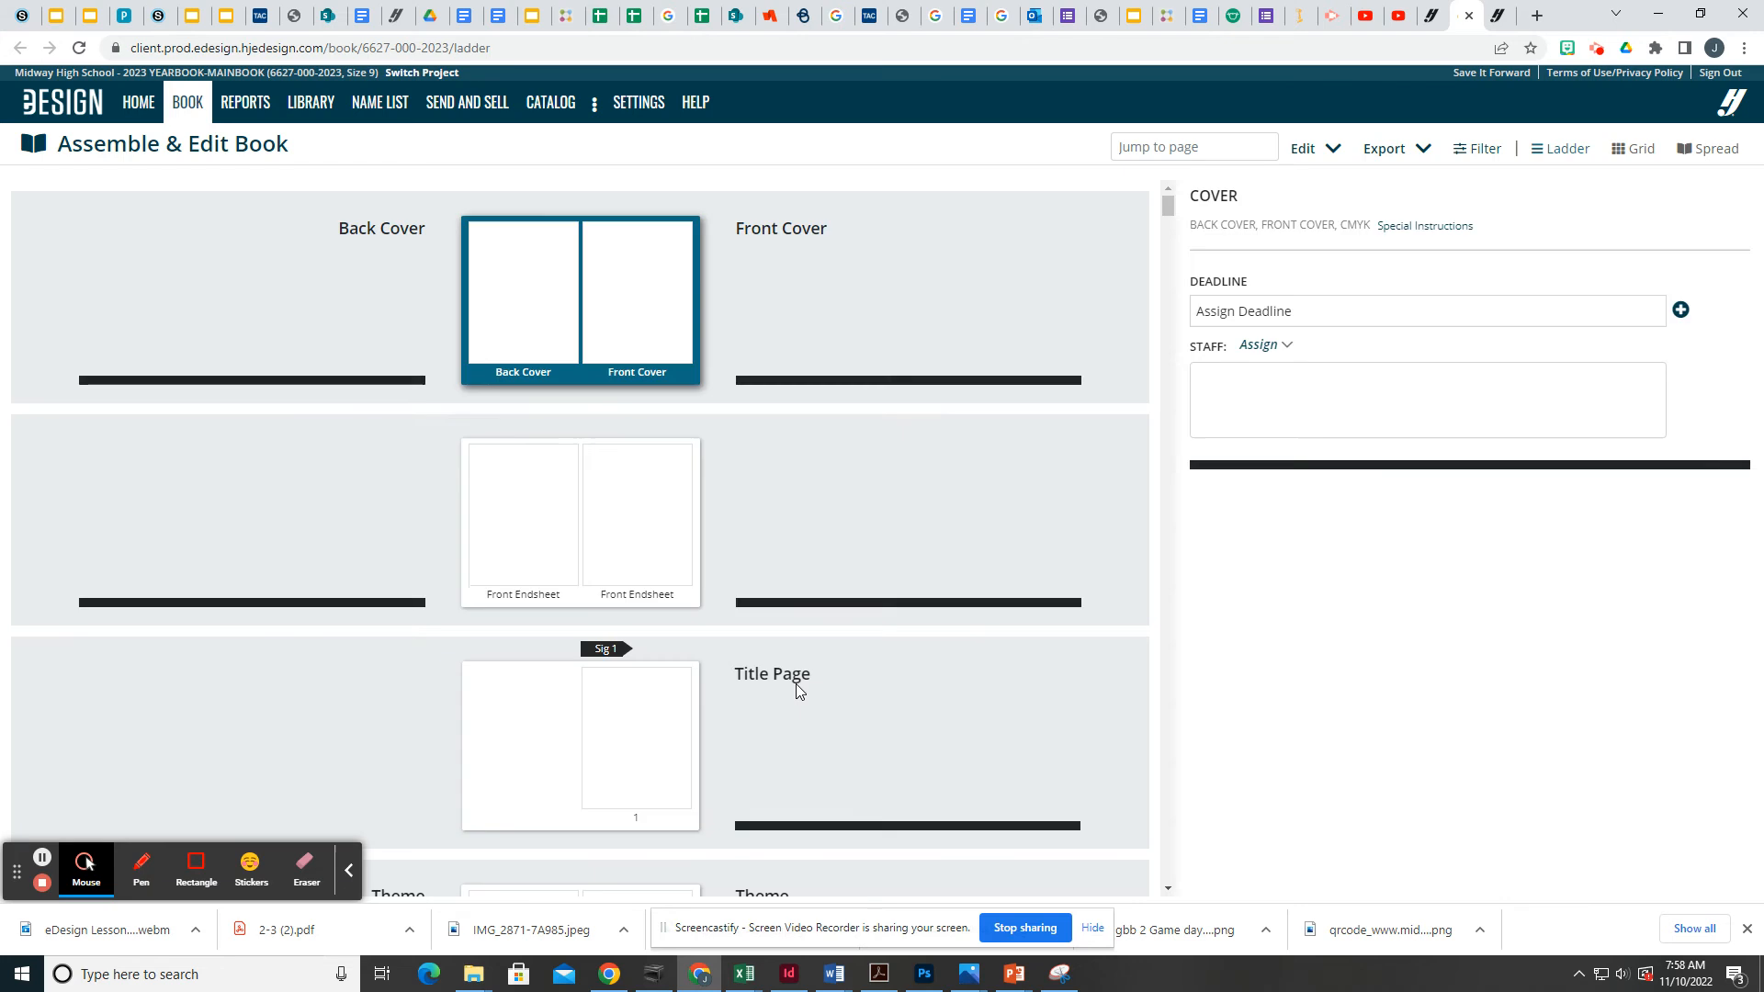
# Open the Theme spread on pages 2-3 in the page editor to view it, and close it again.
pyautogui.scroll(-4, 796, 684)
pyautogui.click(549, 604)
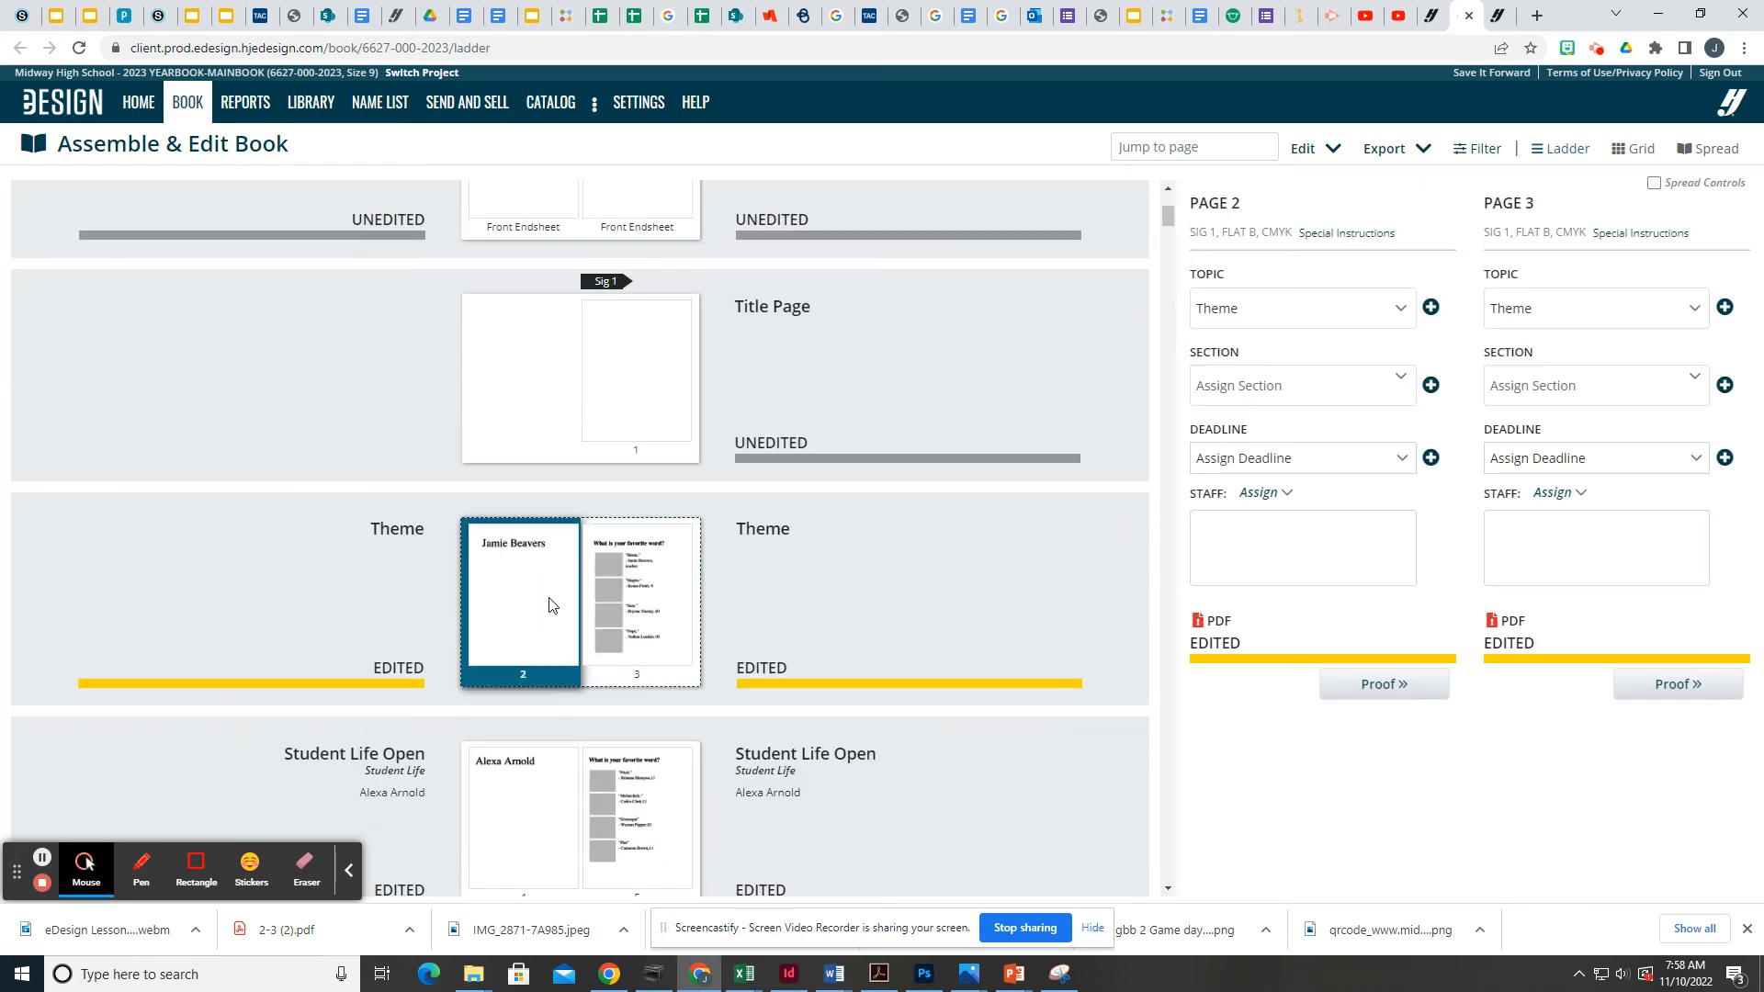
pyautogui.doubleClick(549, 604)
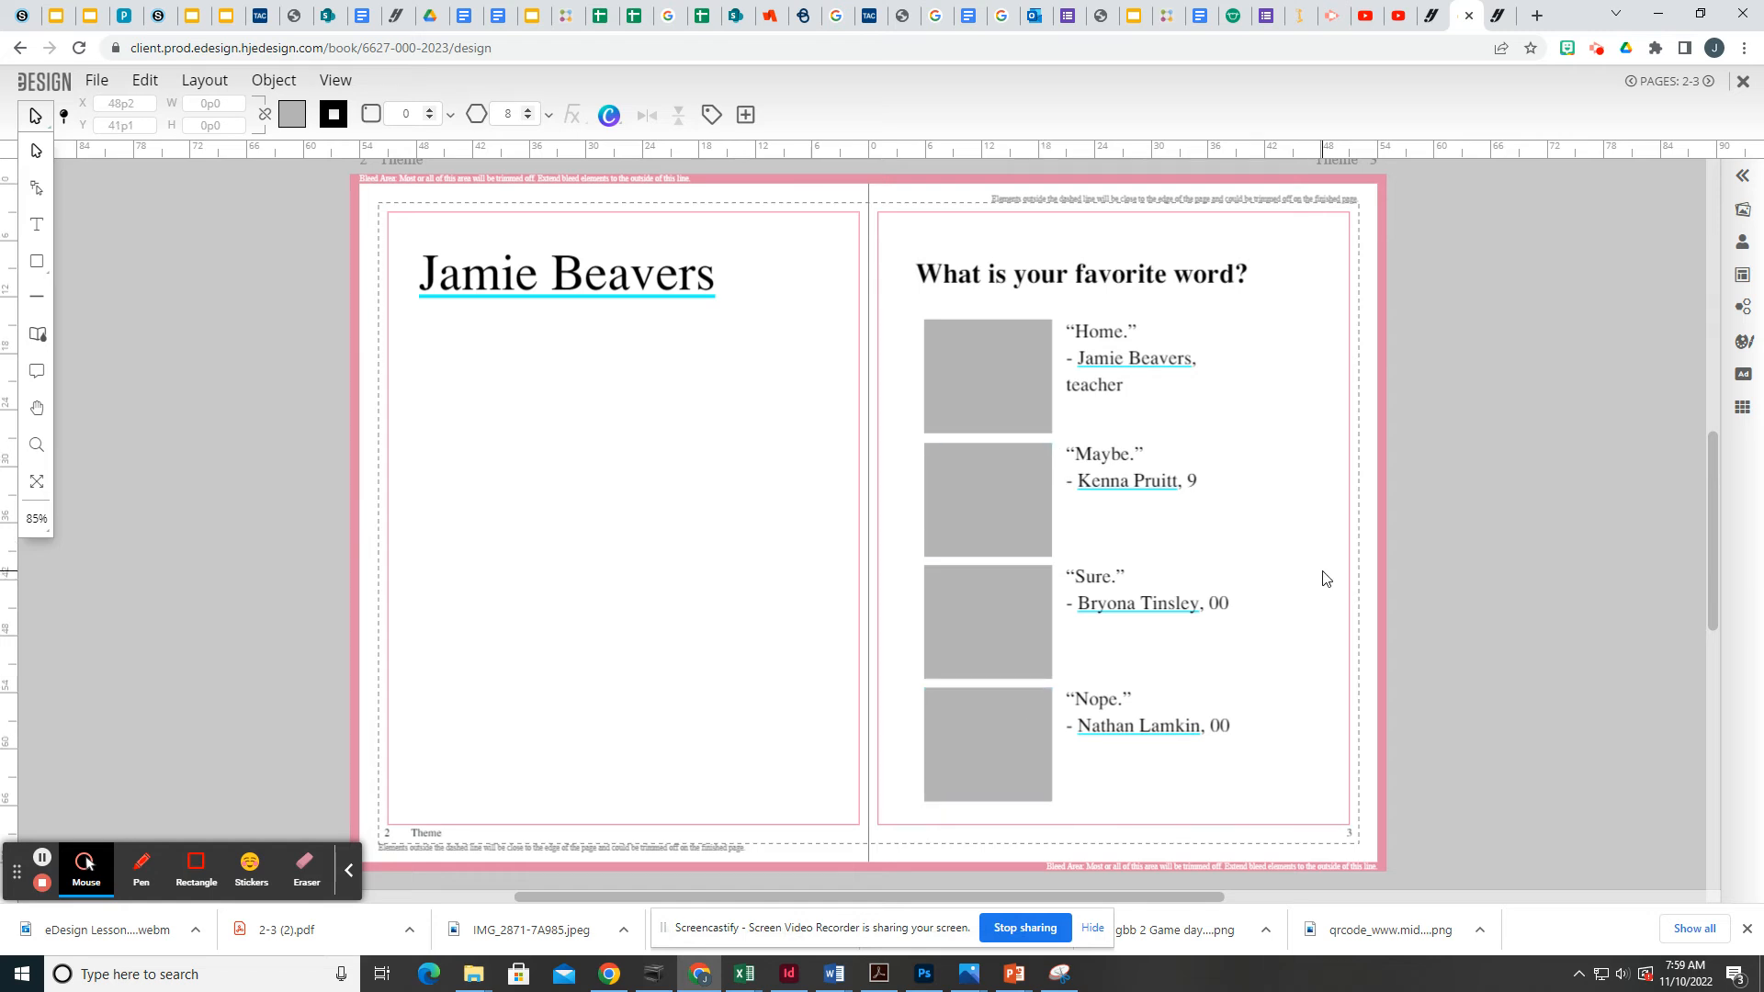
pyautogui.click(1743, 81)
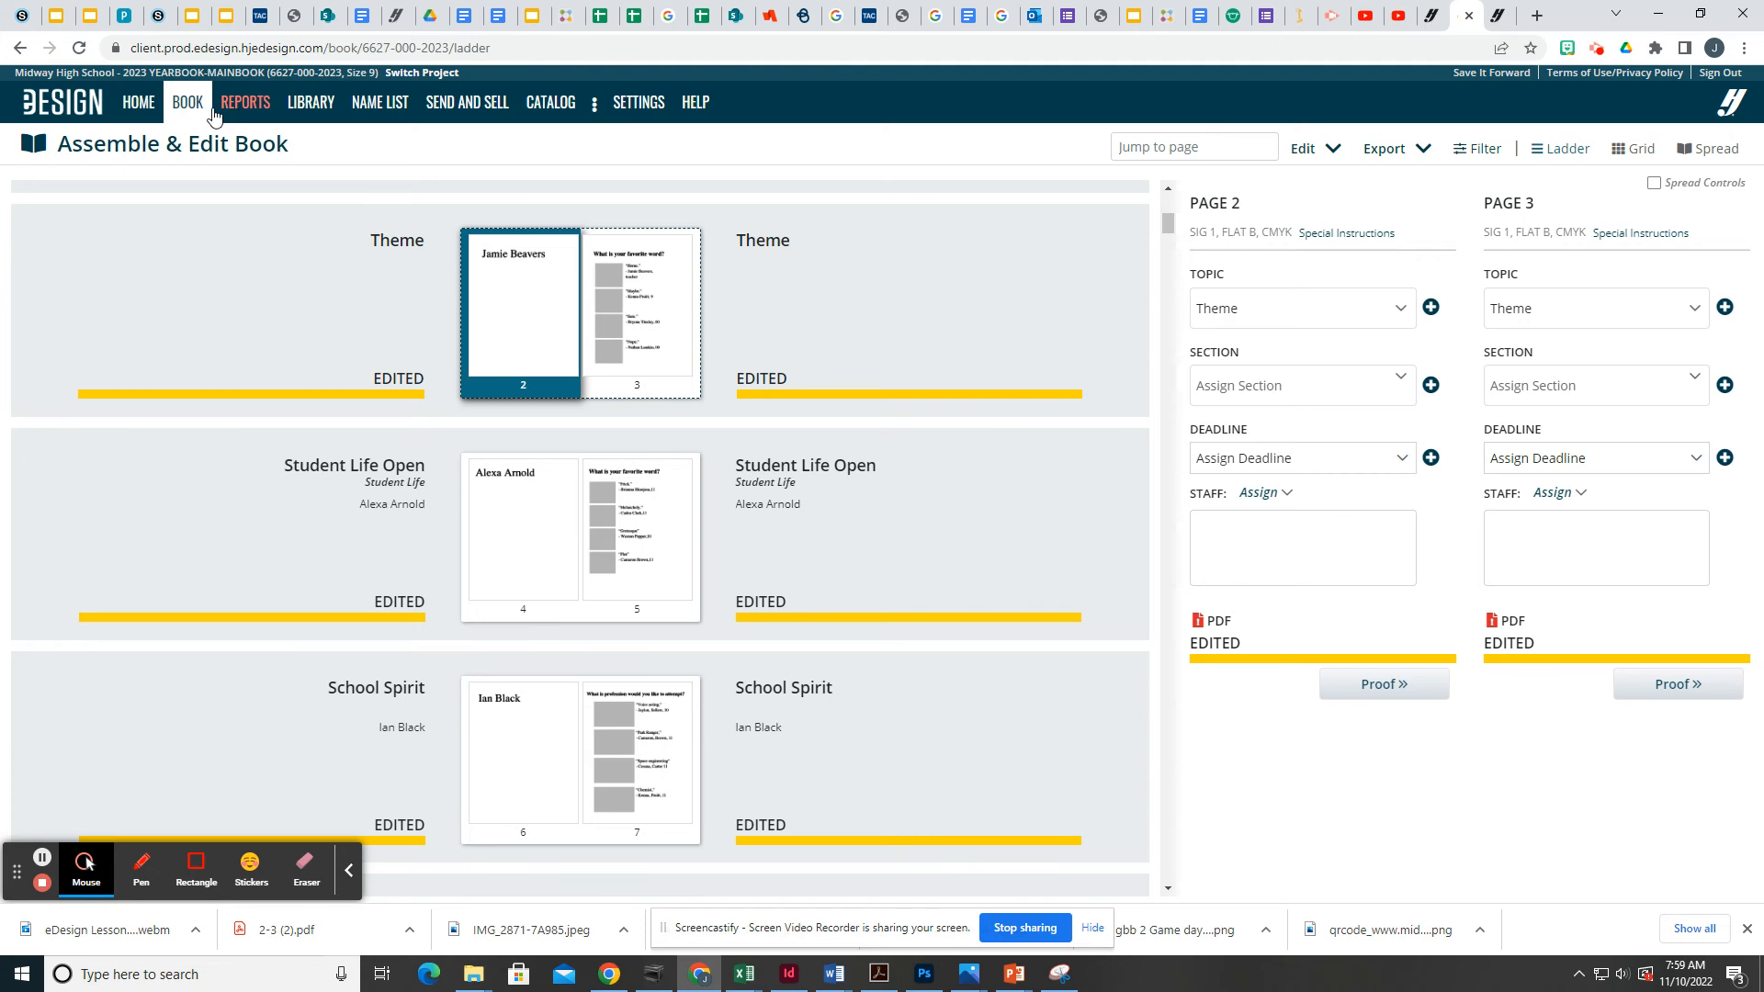
# Open the book's library, view the portraits, and return to the candids.
pyautogui.click(310, 102)
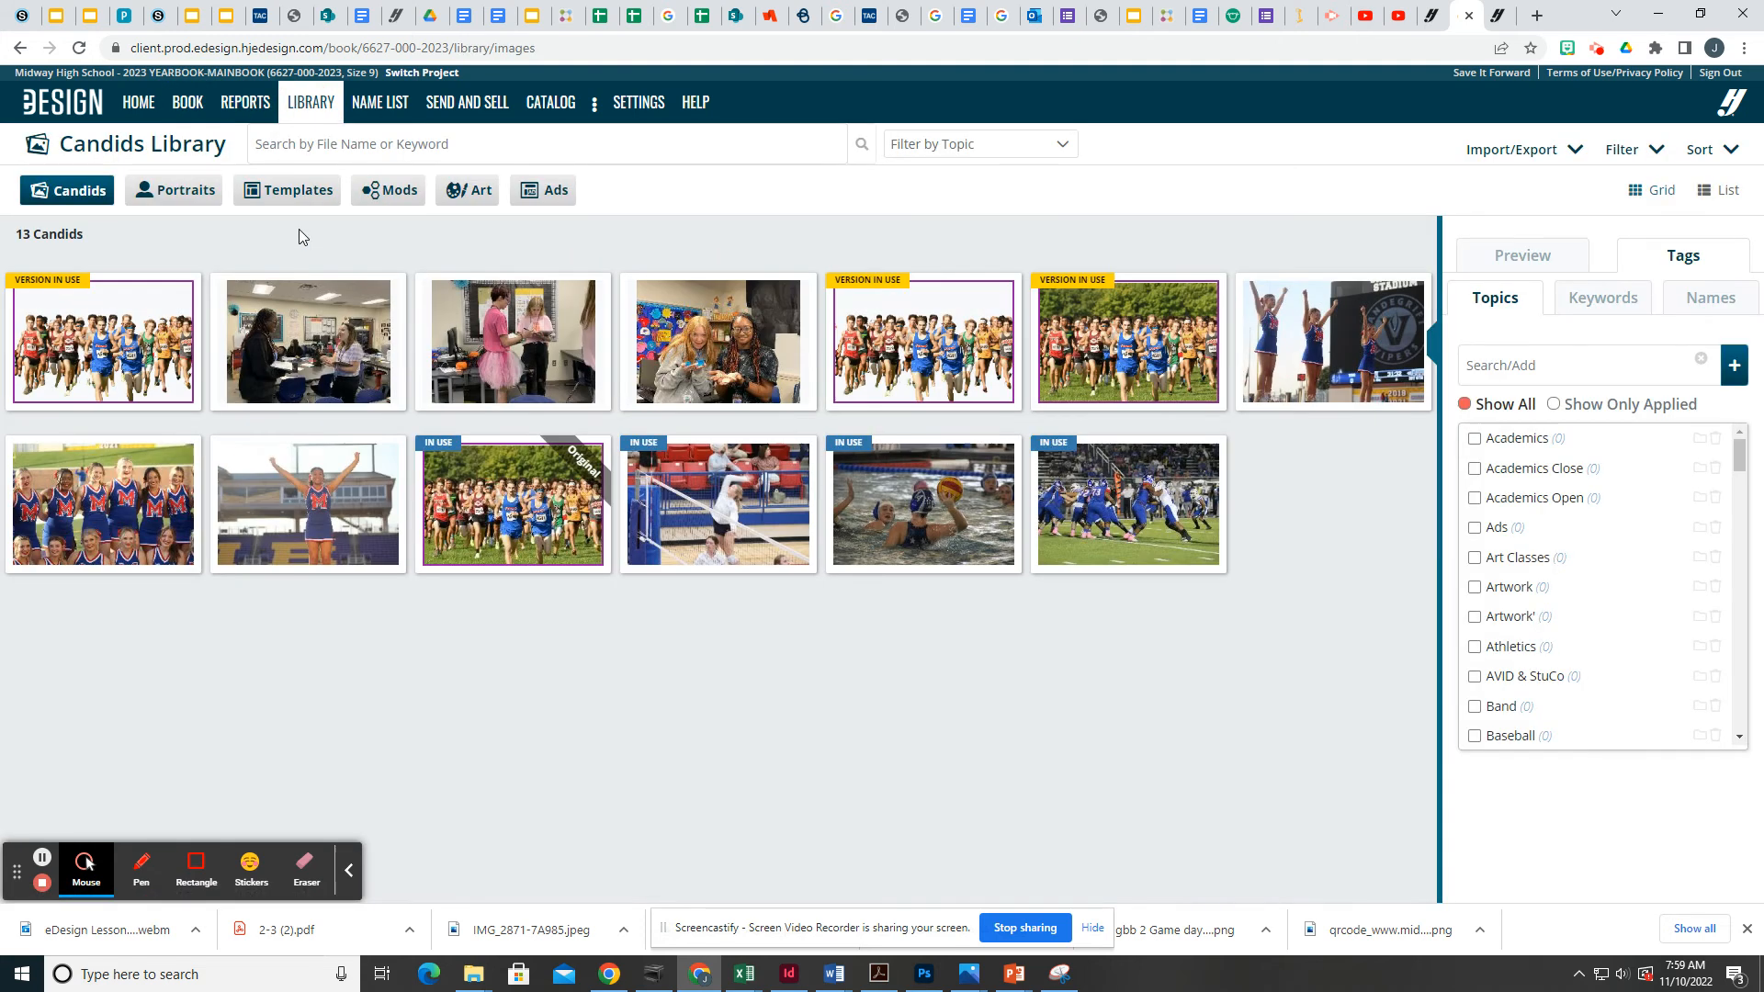
pyautogui.click(187, 191)
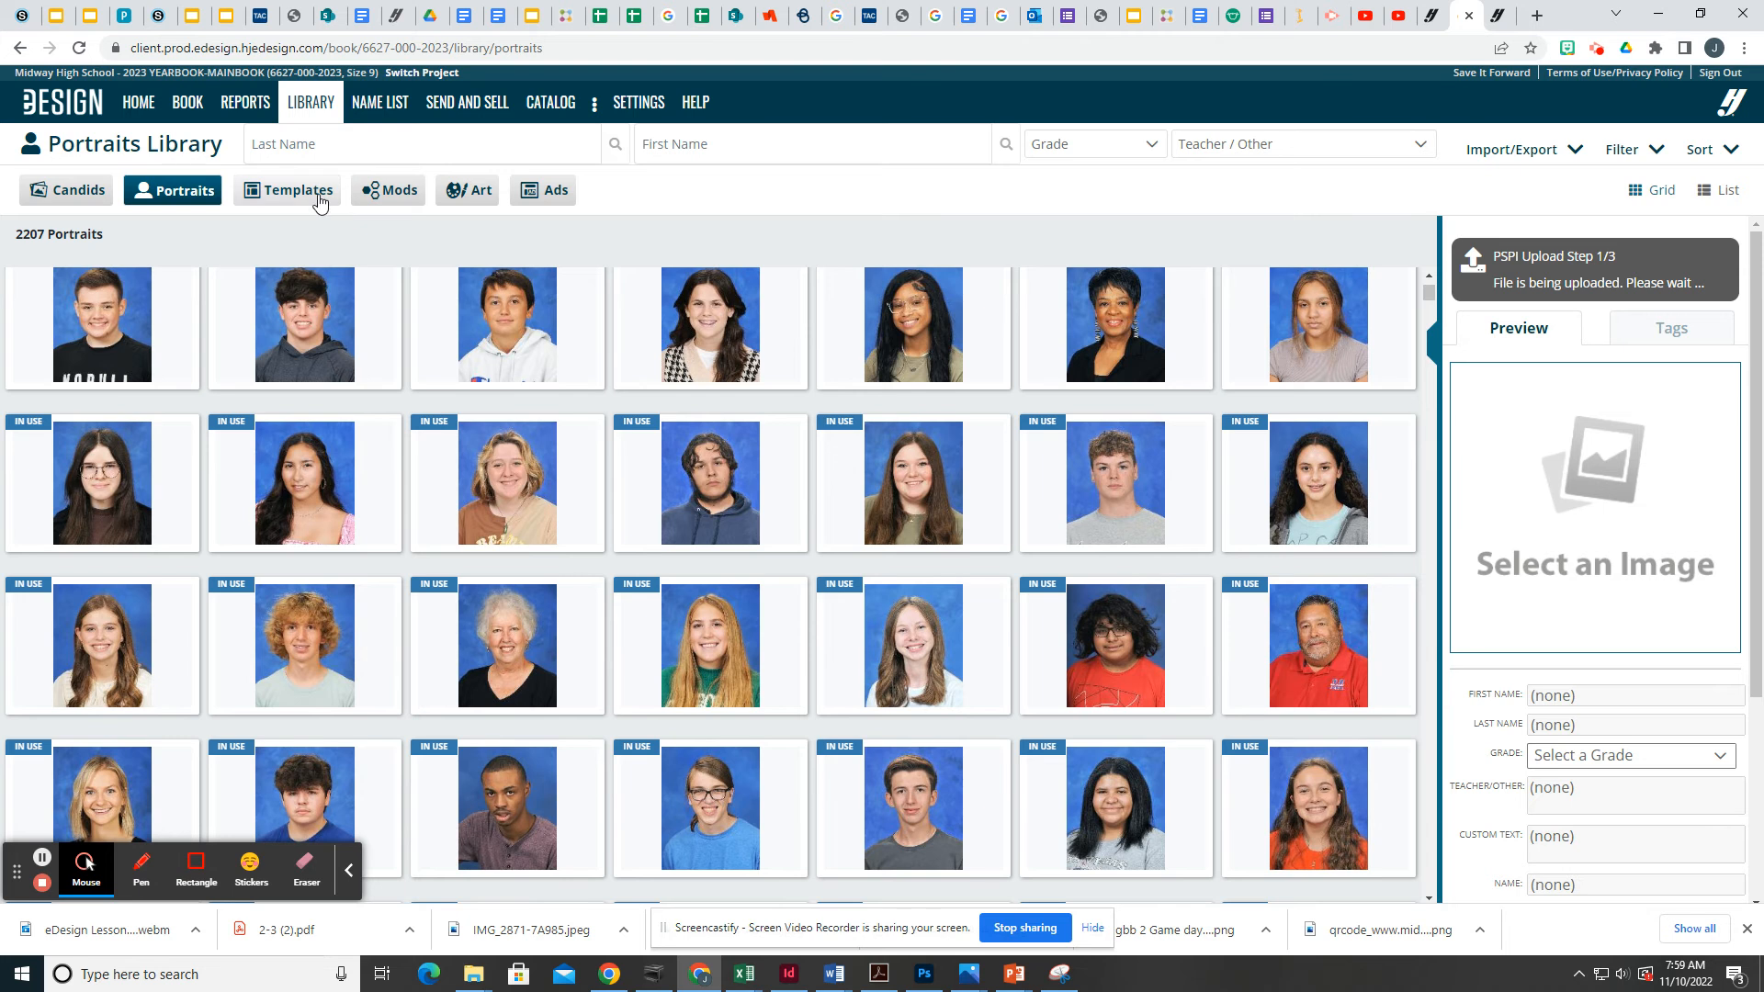
pyautogui.click(79, 193)
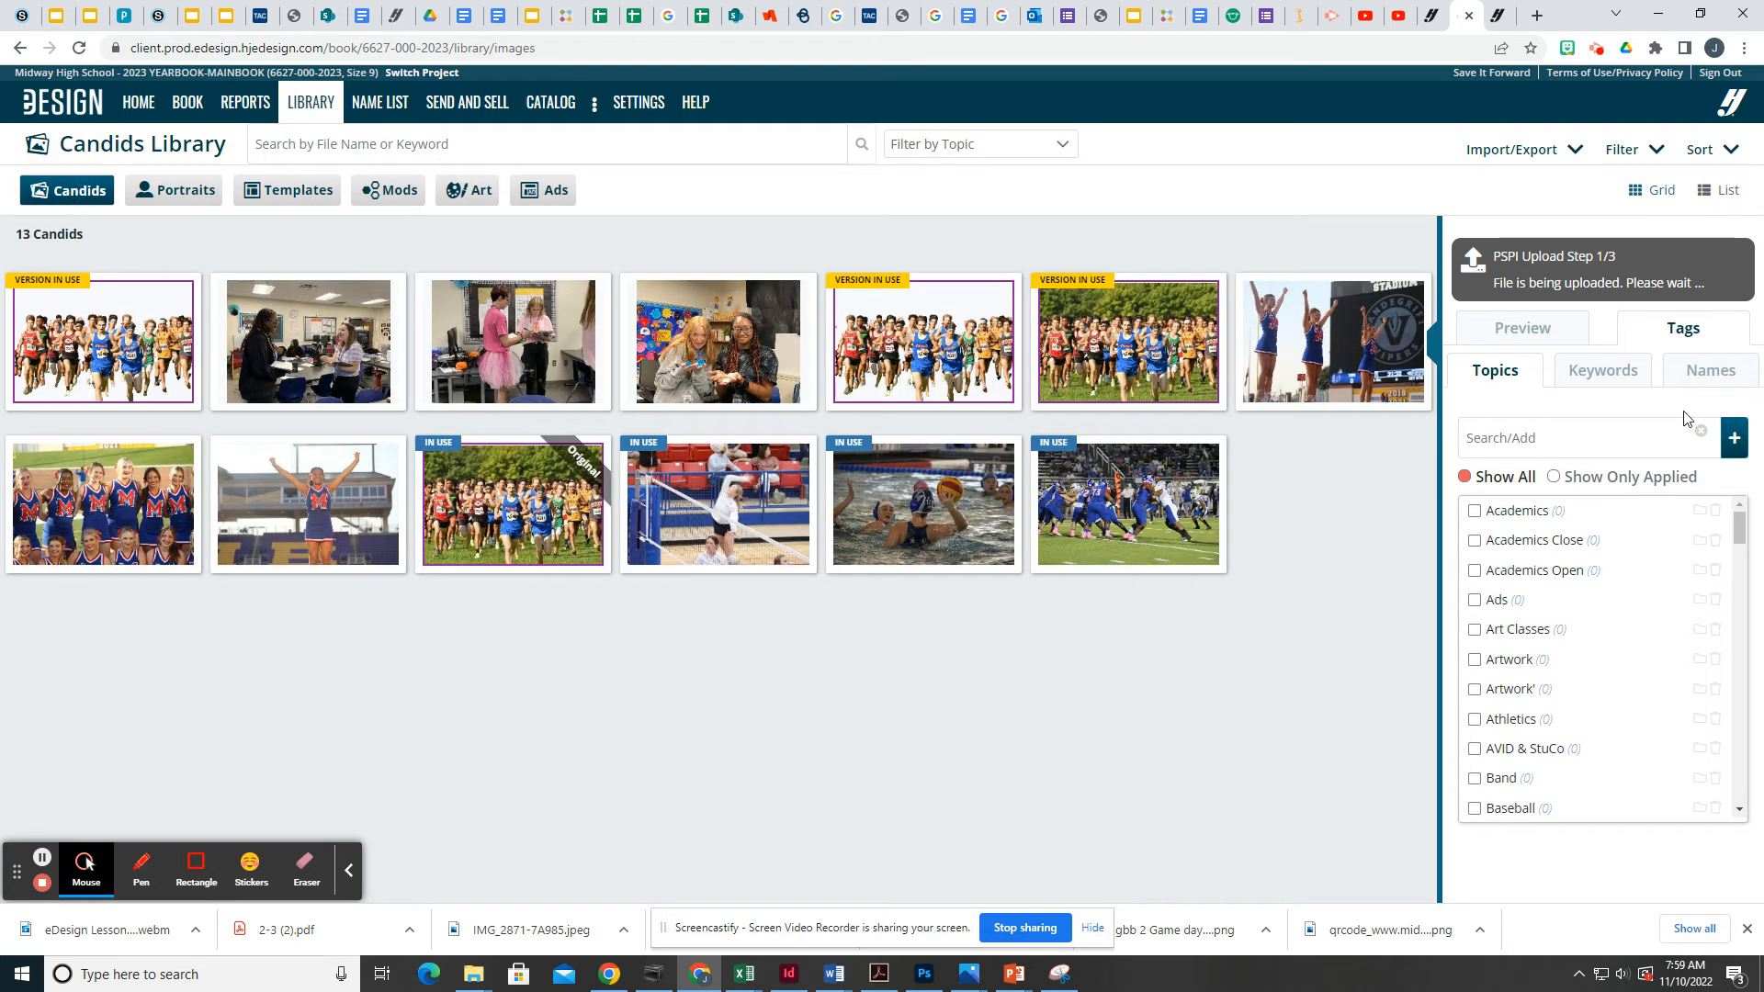
# Start importing candids from this device and browse to the journalism folder on the hsapps (P:) drive.
pyautogui.click(1510, 149)
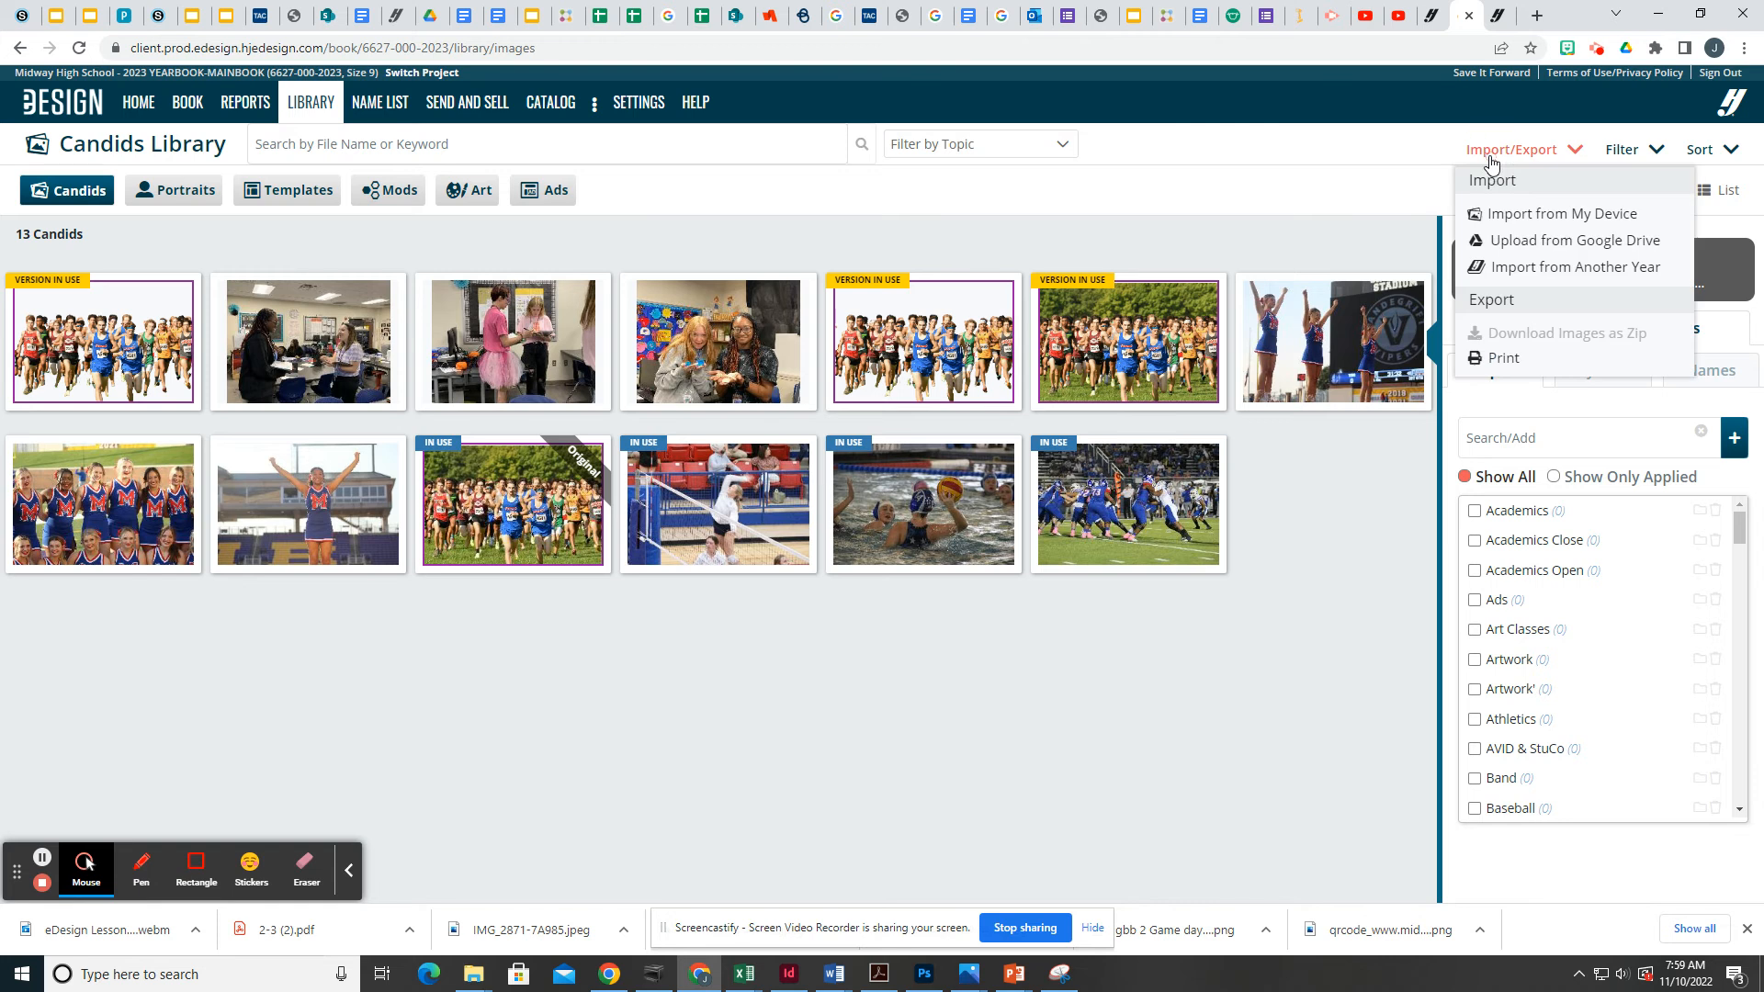
pyautogui.click(1533, 214)
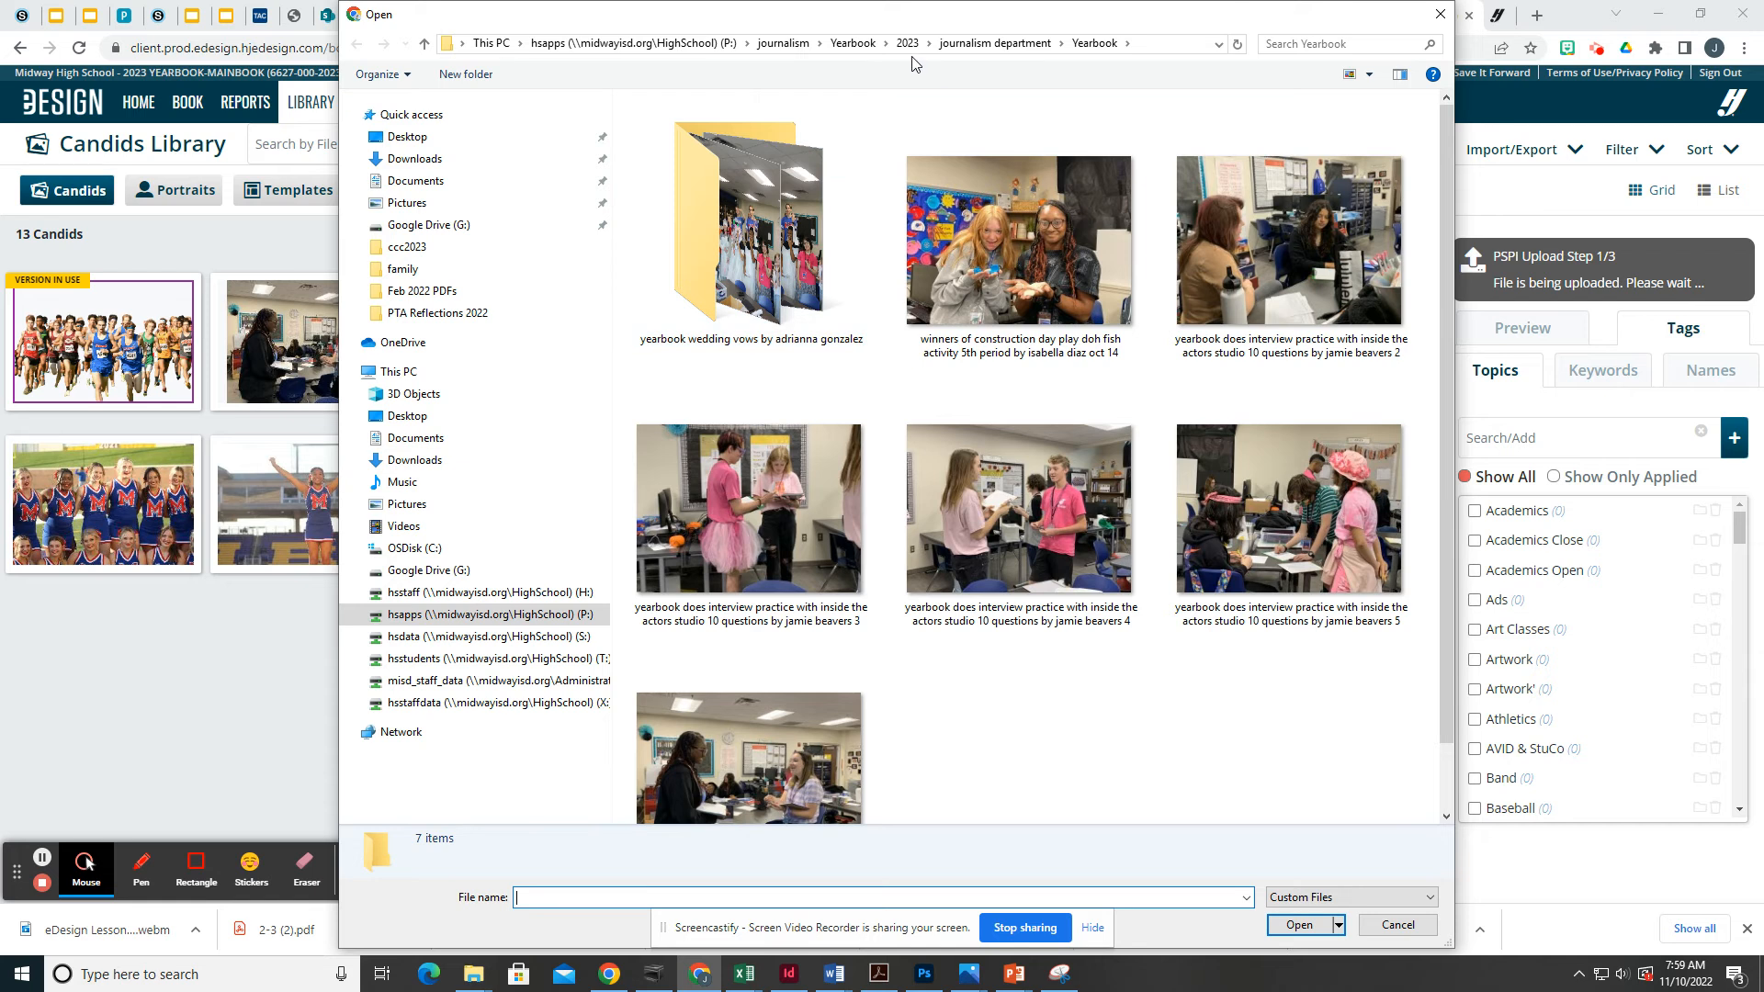
pyautogui.click(786, 46)
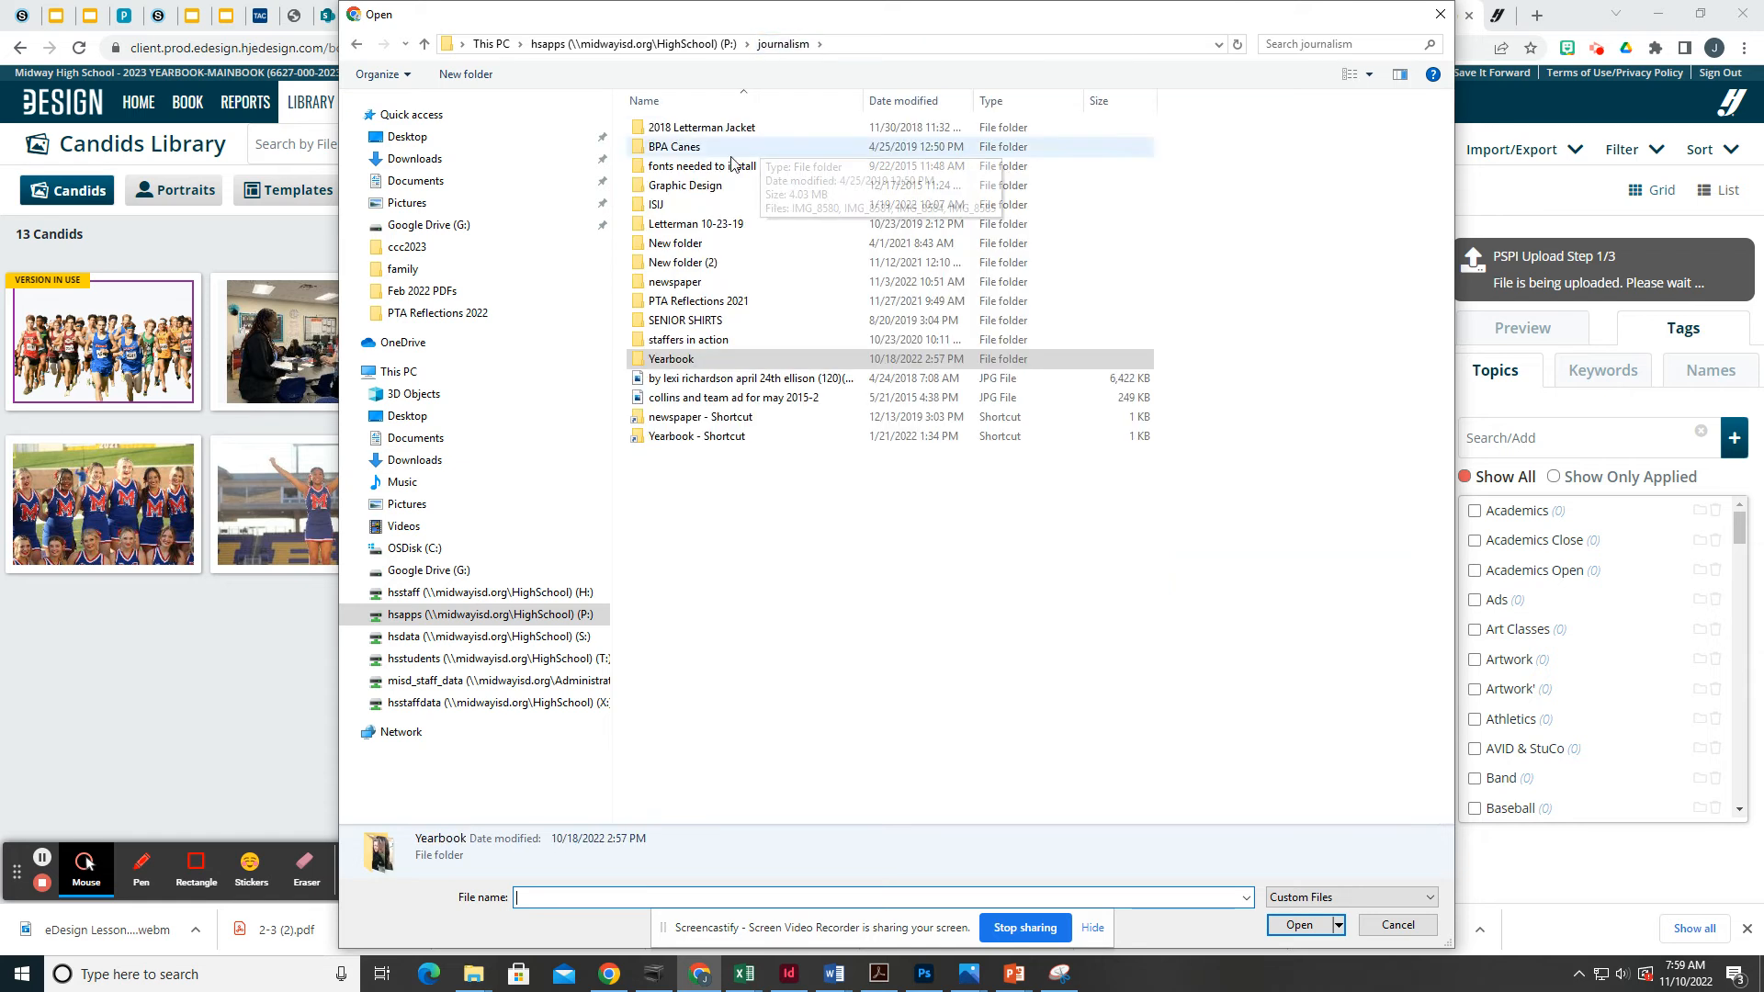
pyautogui.click(404, 374)
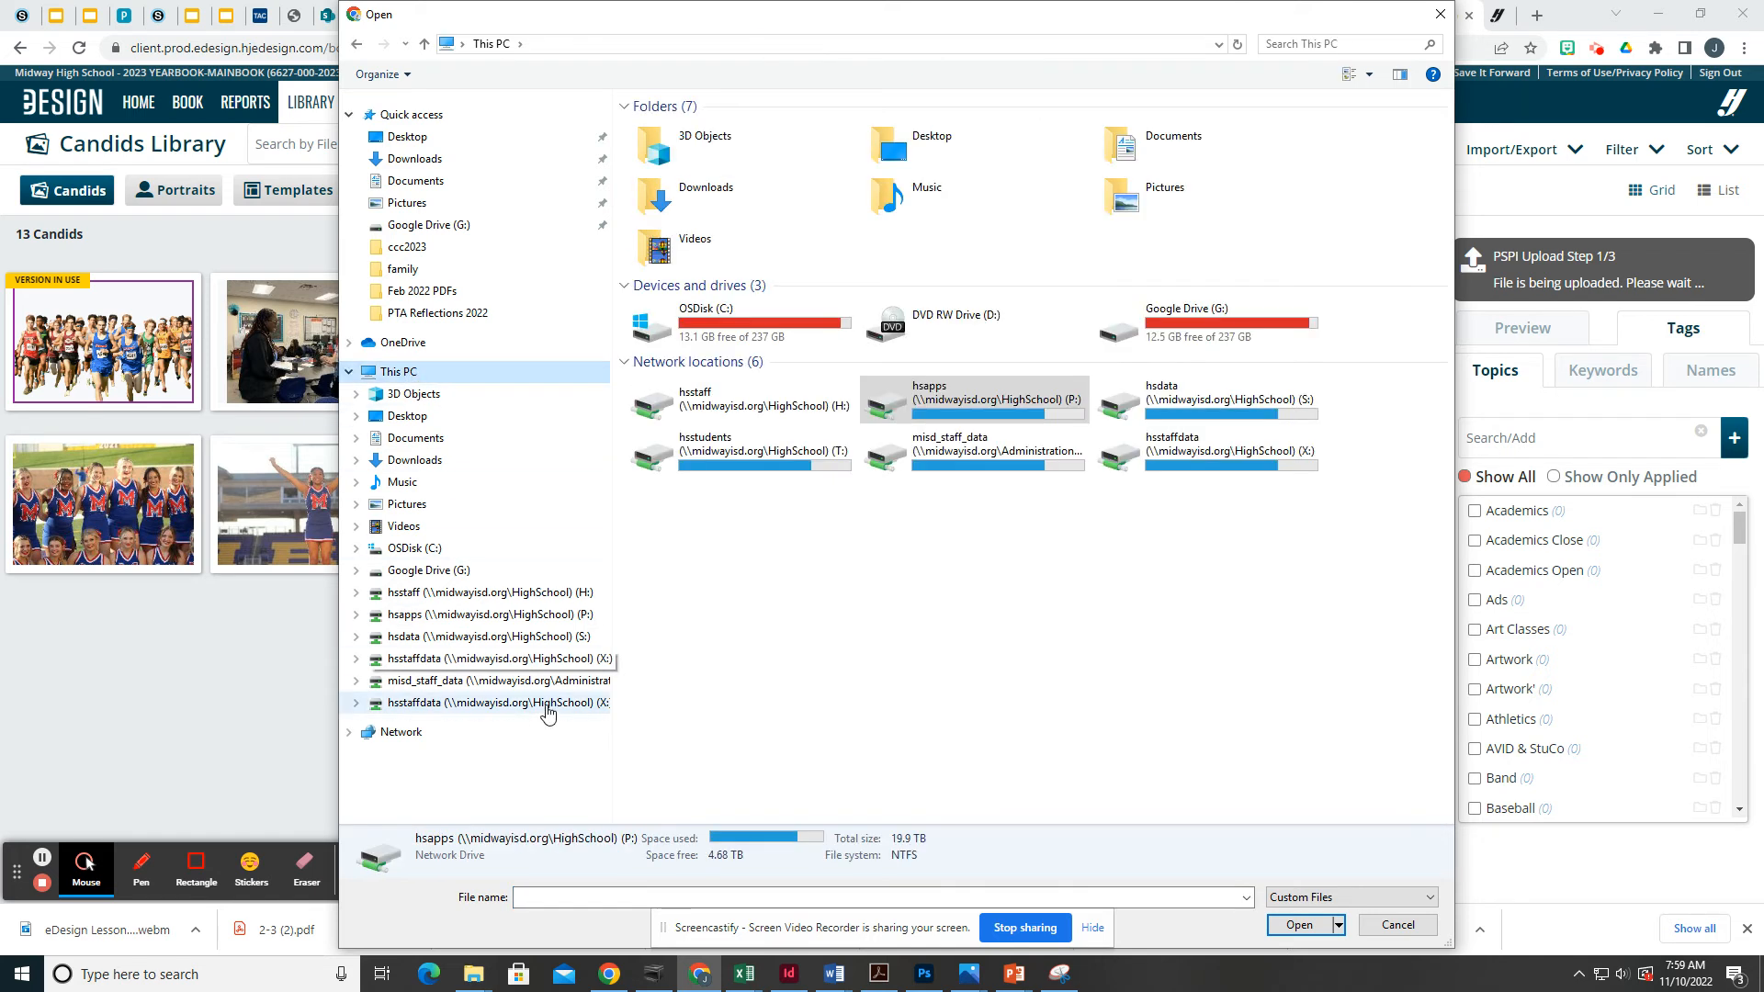
pyautogui.click(454, 616)
pyautogui.click(717, 655)
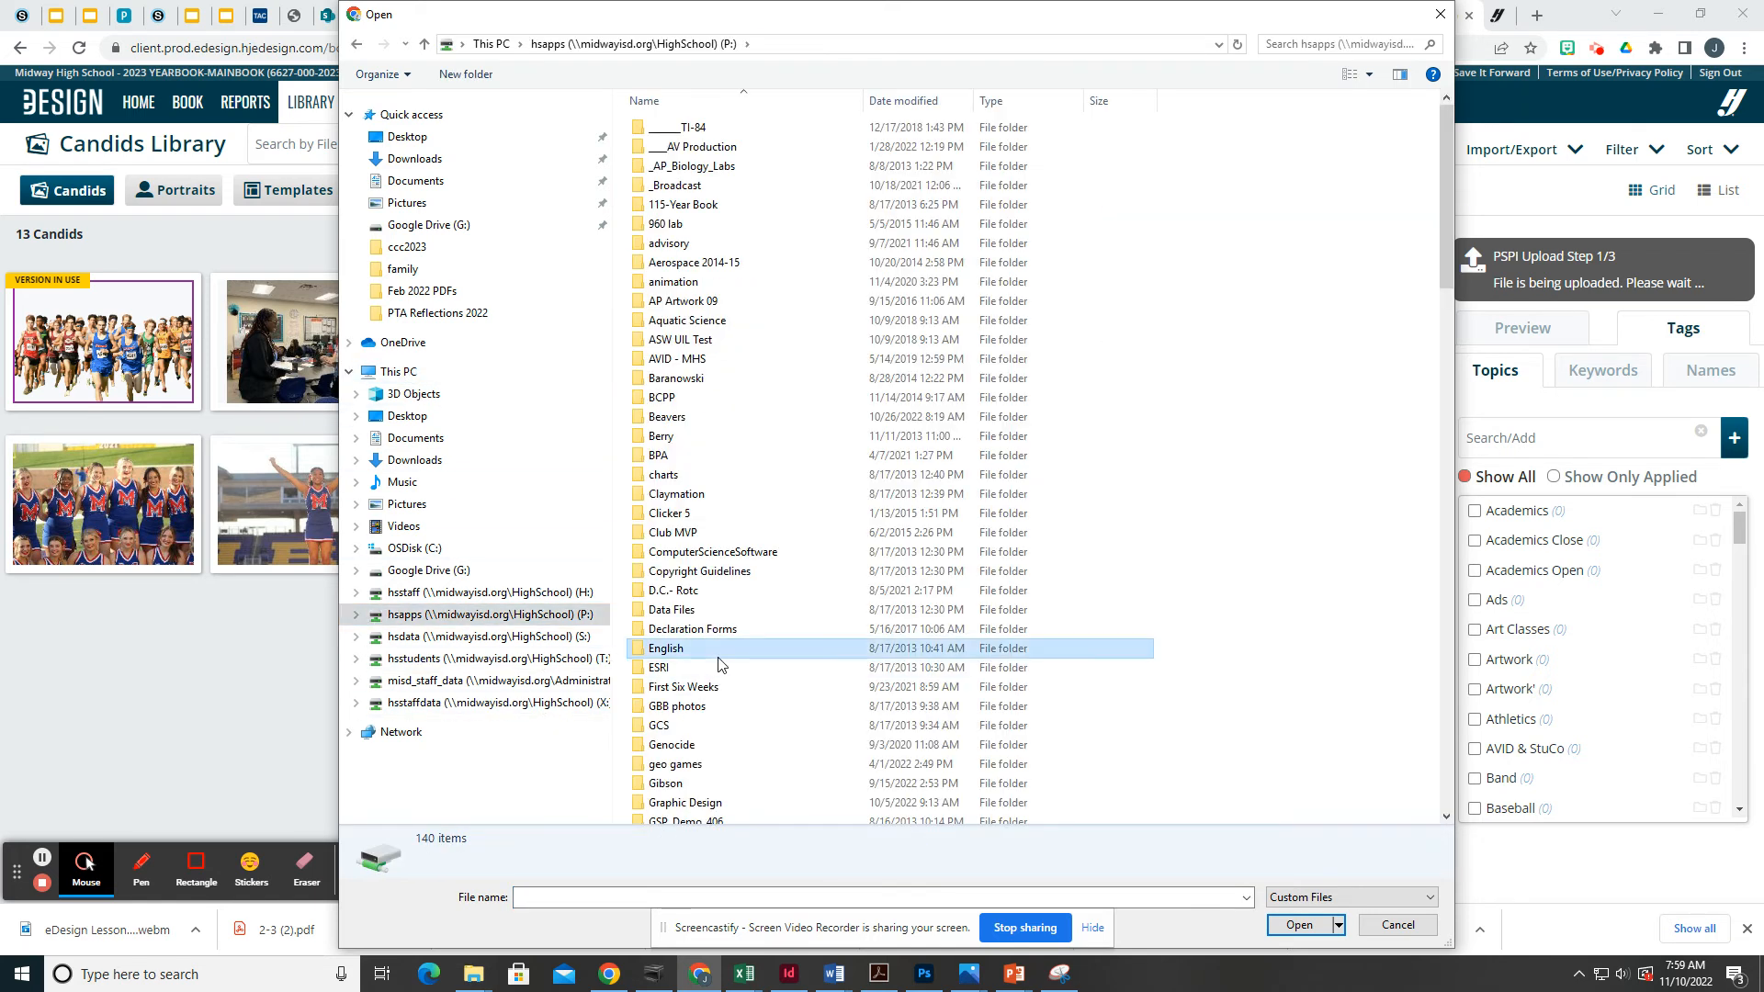
pyautogui.press('j')
pyautogui.doubleClick(675, 123)
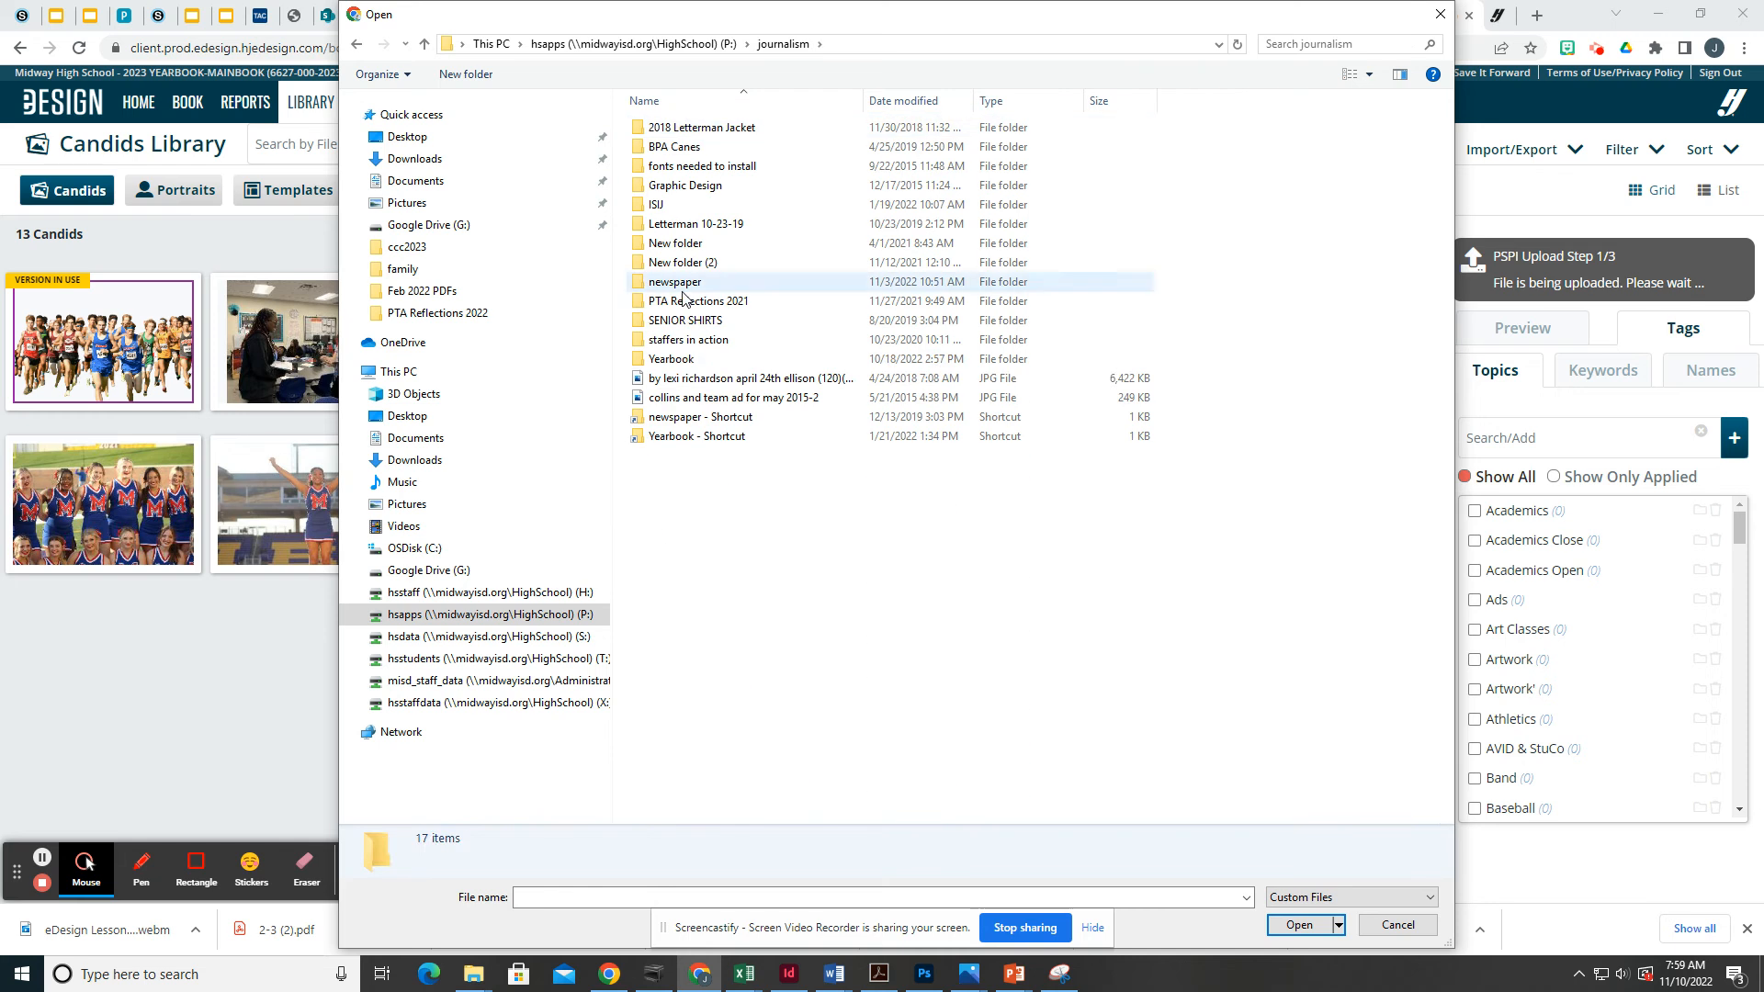
# Browse through the journalism folder's Yearbook and 2023 folders to the Yearbook folder inside journalism department.
pyautogui.doubleClick(694, 352)
pyautogui.doubleClick(661, 225)
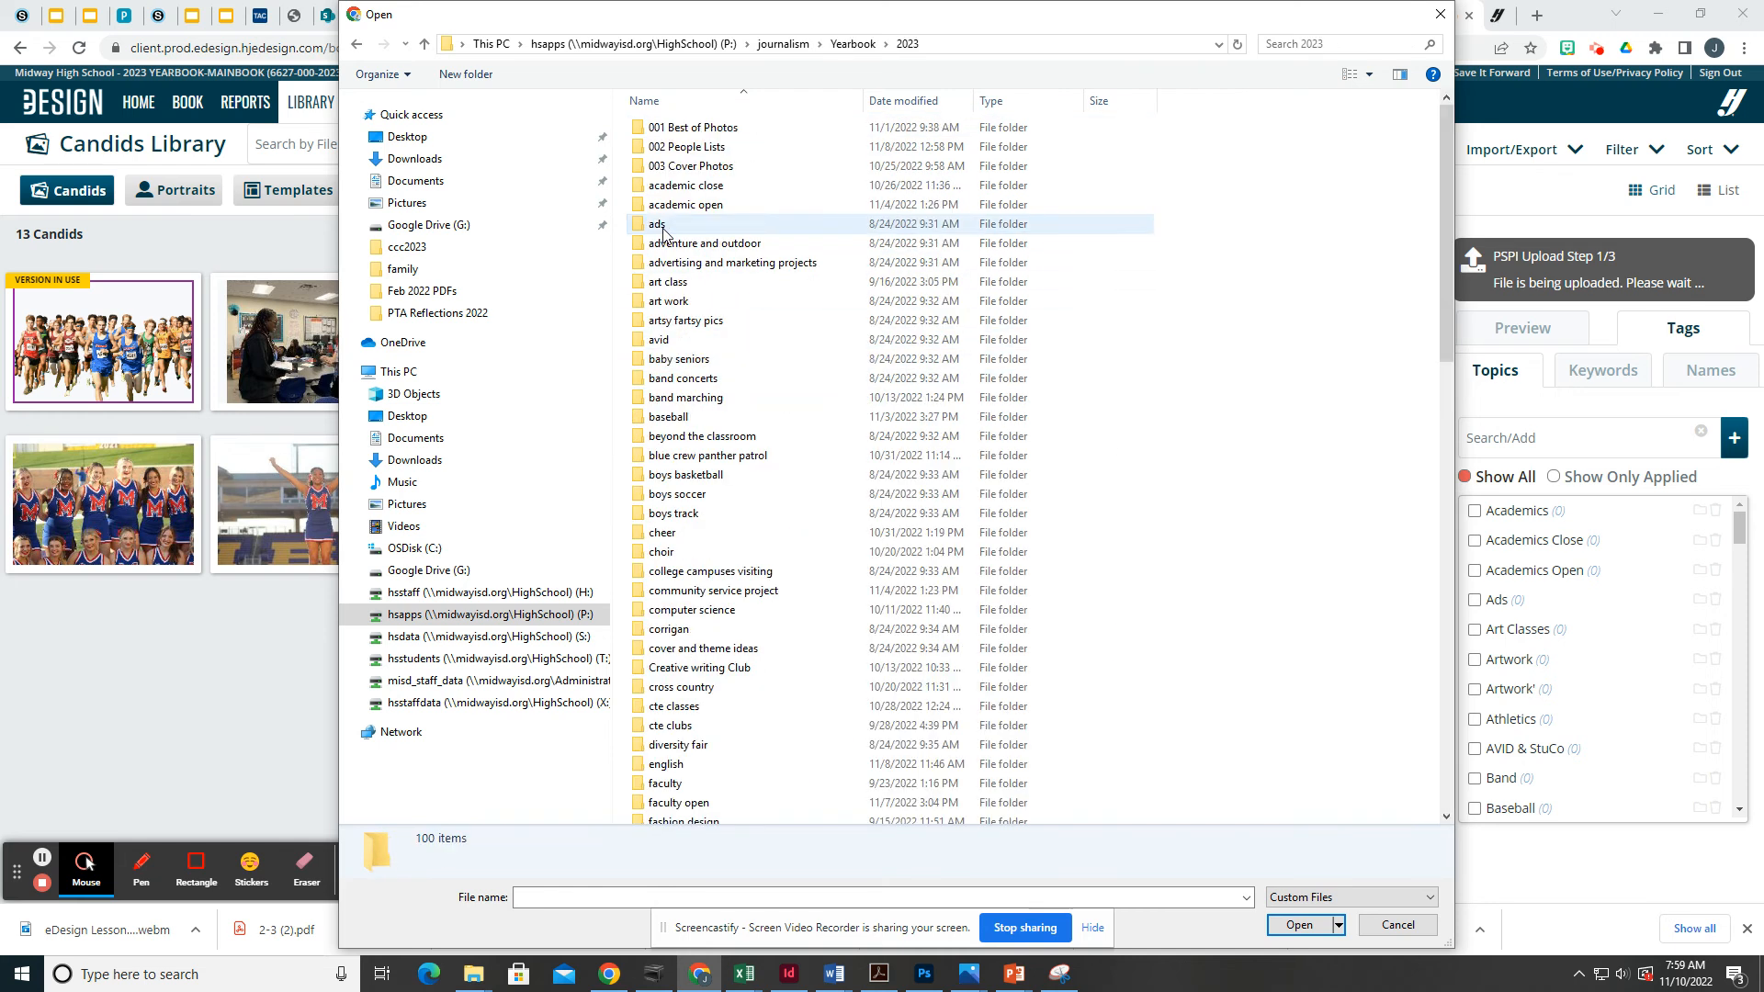
pyautogui.click(676, 359)
pyautogui.press('j')
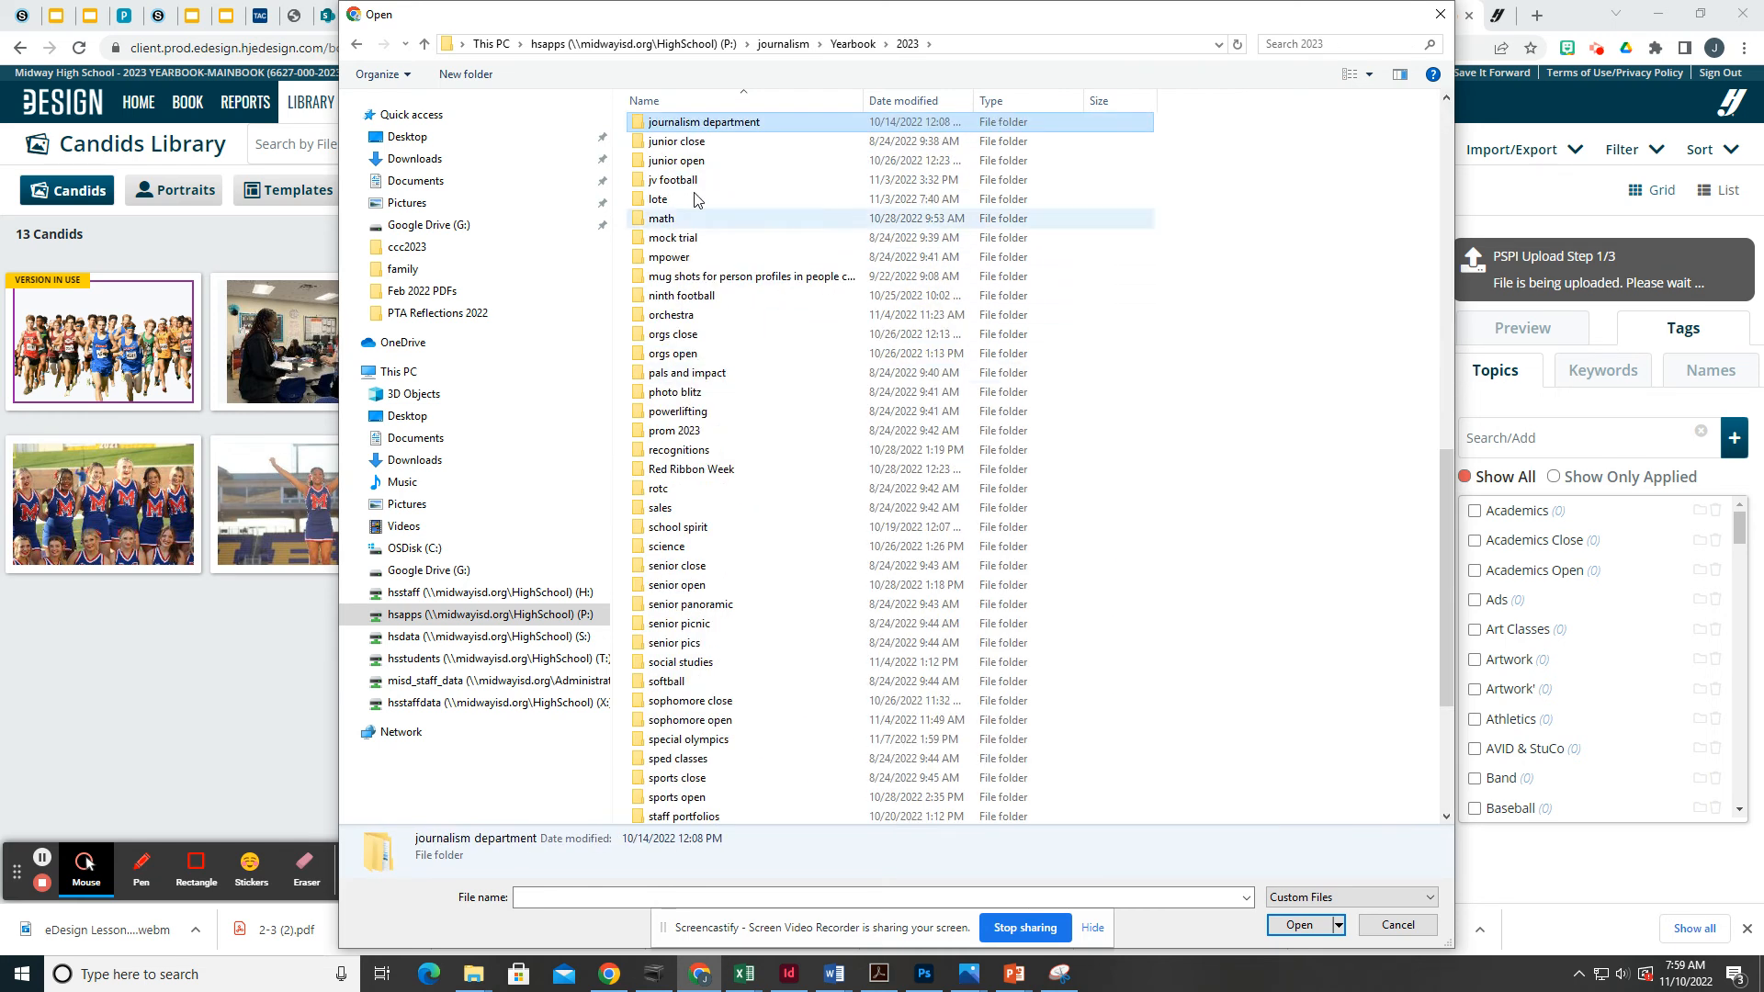
pyautogui.doubleClick(688, 130)
pyautogui.doubleClick(666, 200)
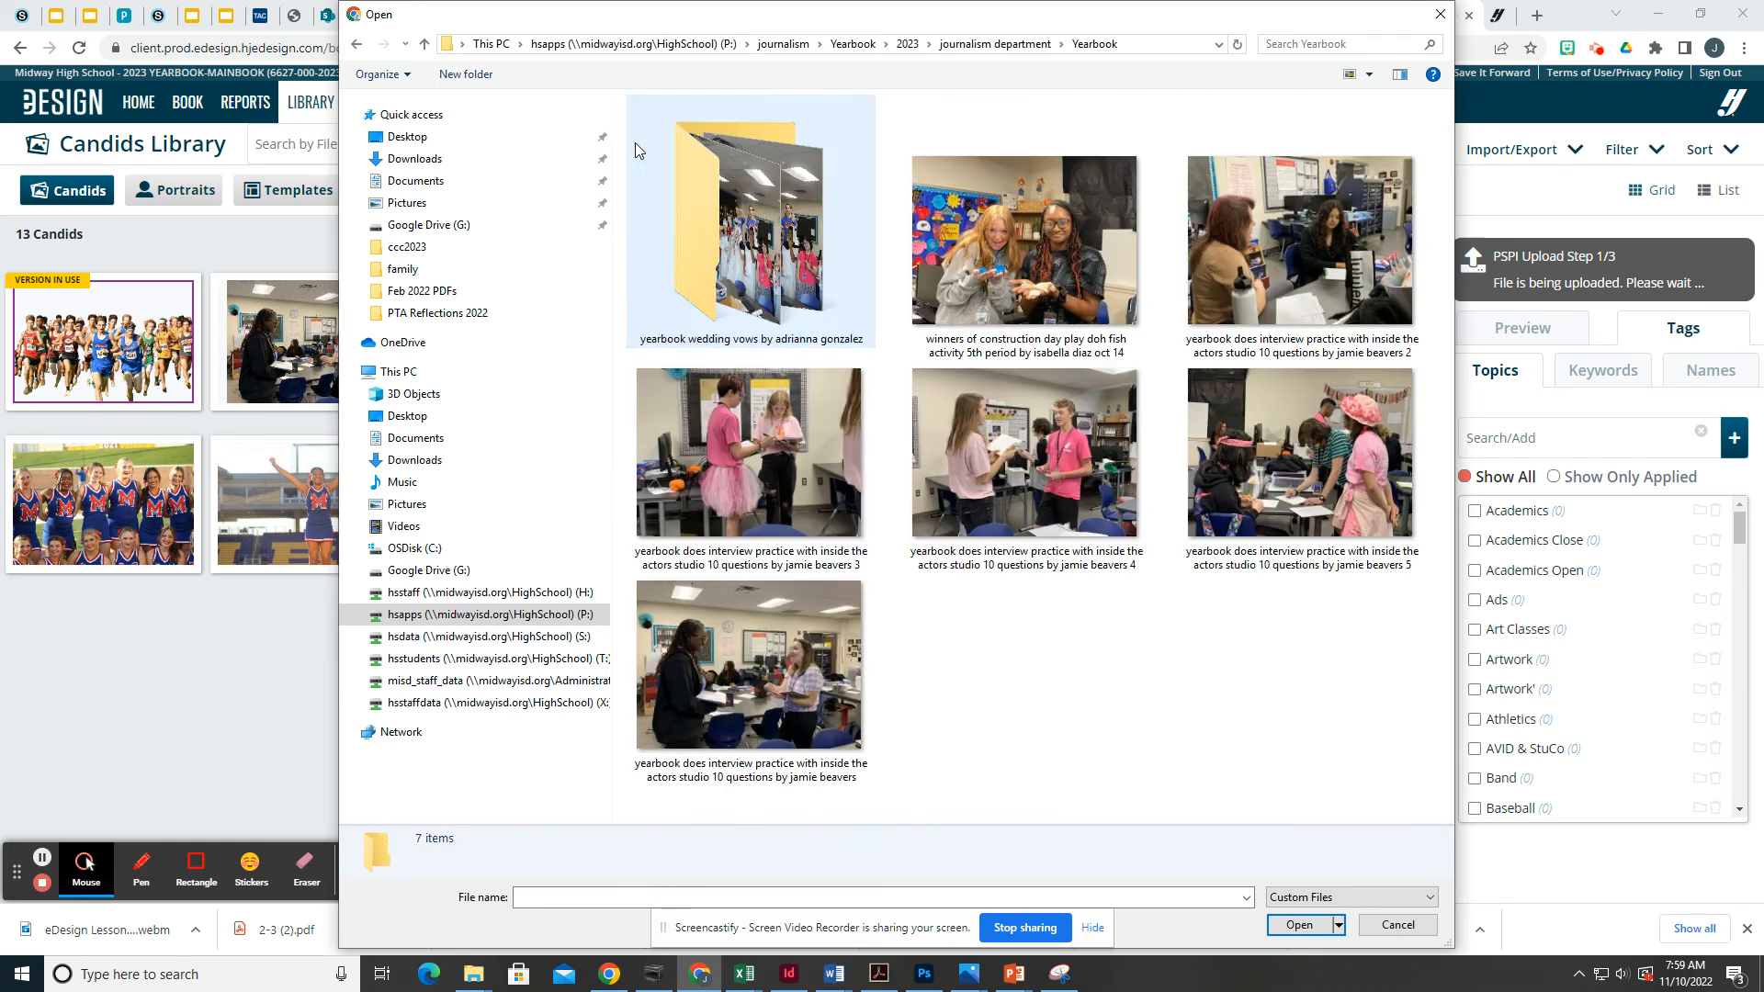
# Open the yearbook wedding vows folder, try the list view, and show its files as extra large icons.
pyautogui.doubleClick(691, 175)
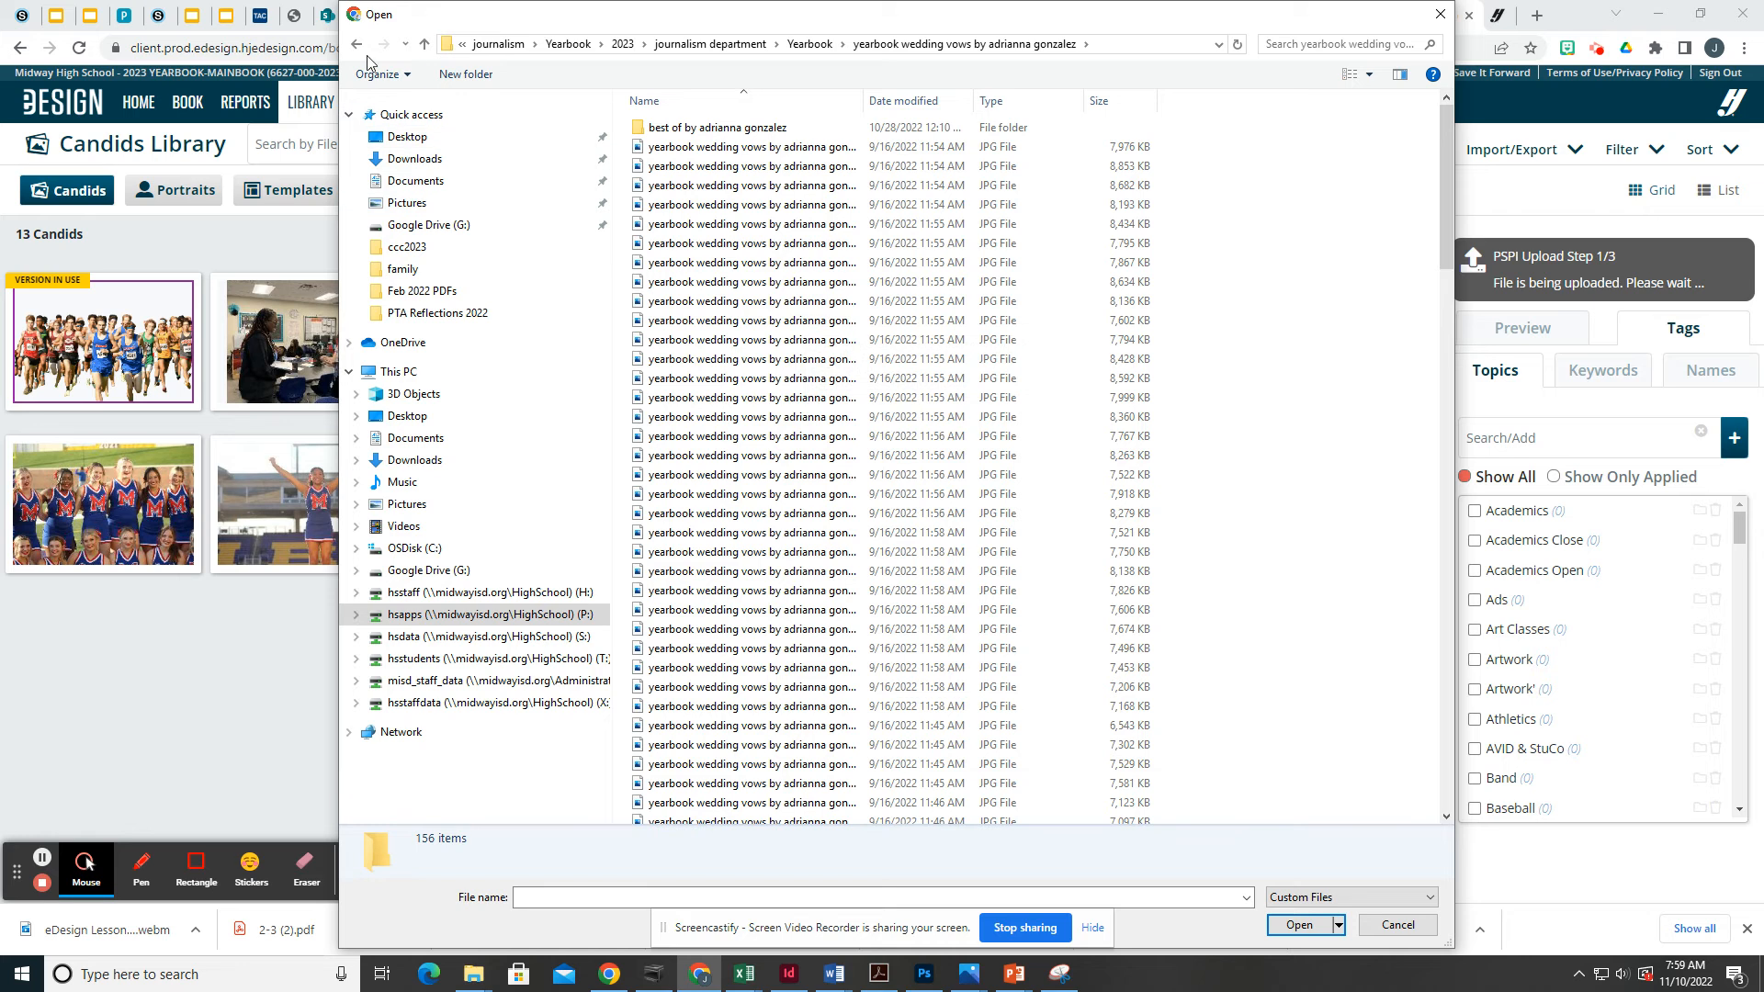
pyautogui.click(1369, 74)
pyautogui.click(1442, 55)
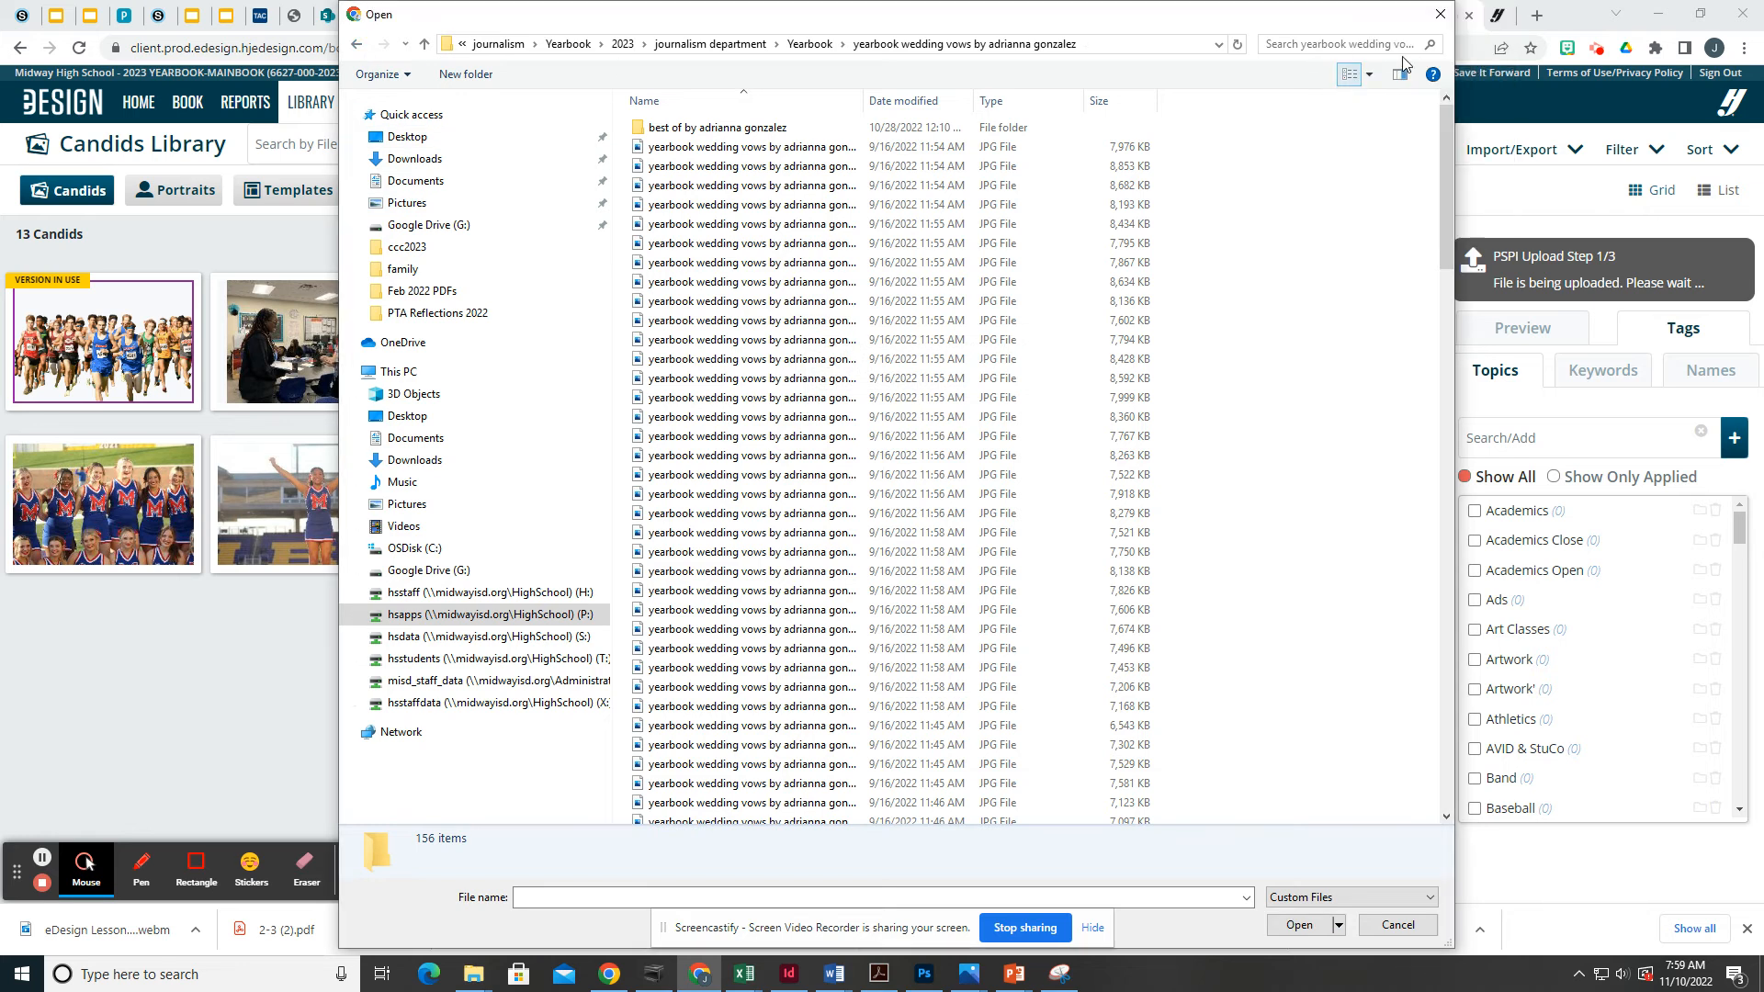
pyautogui.click(1369, 74)
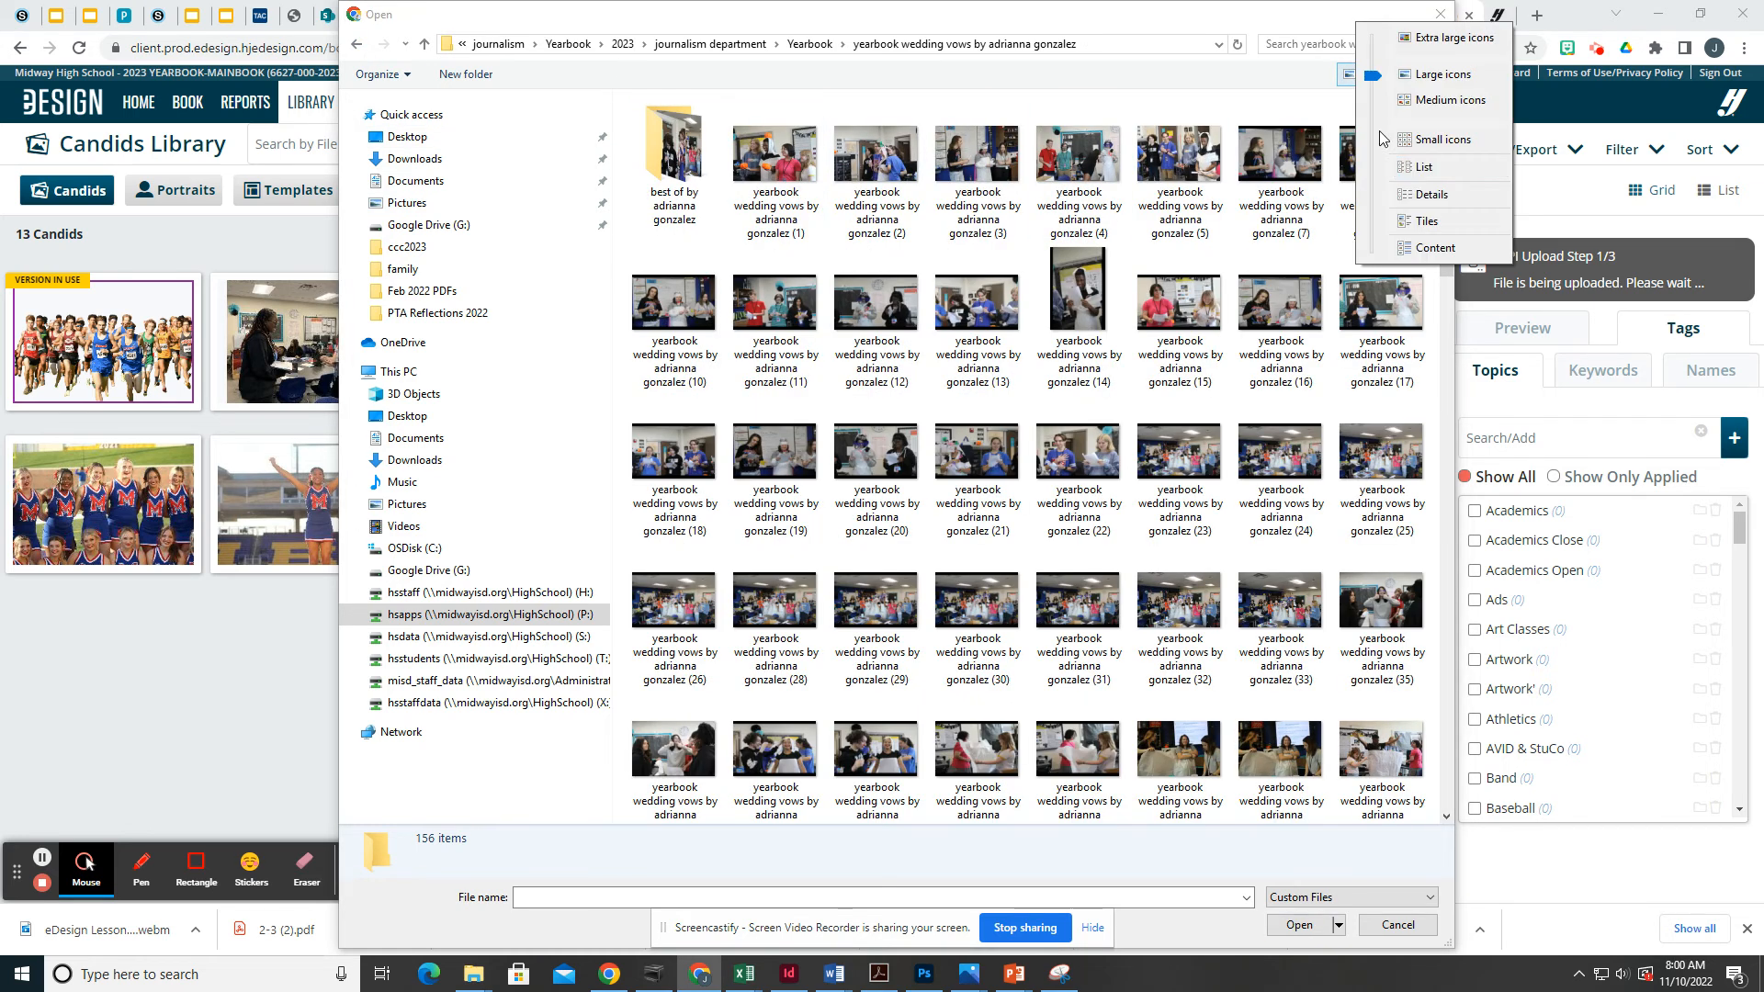
pyautogui.click(1420, 169)
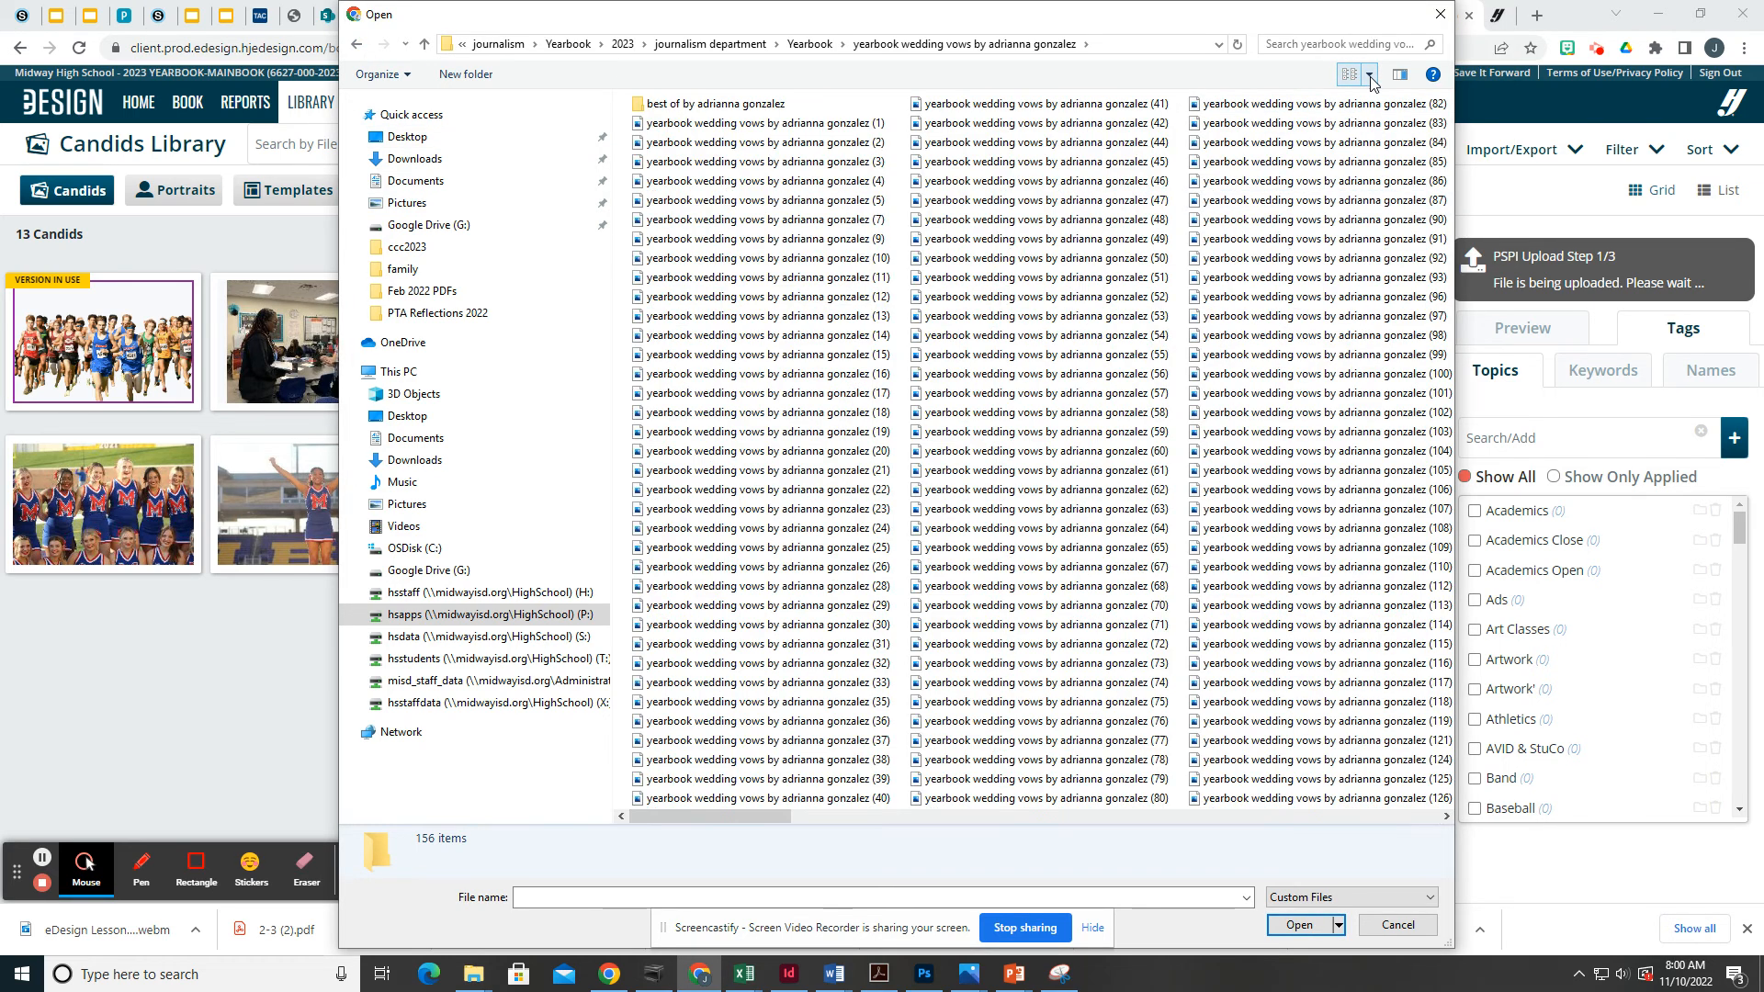
pyautogui.click(1371, 77)
pyautogui.click(1420, 18)
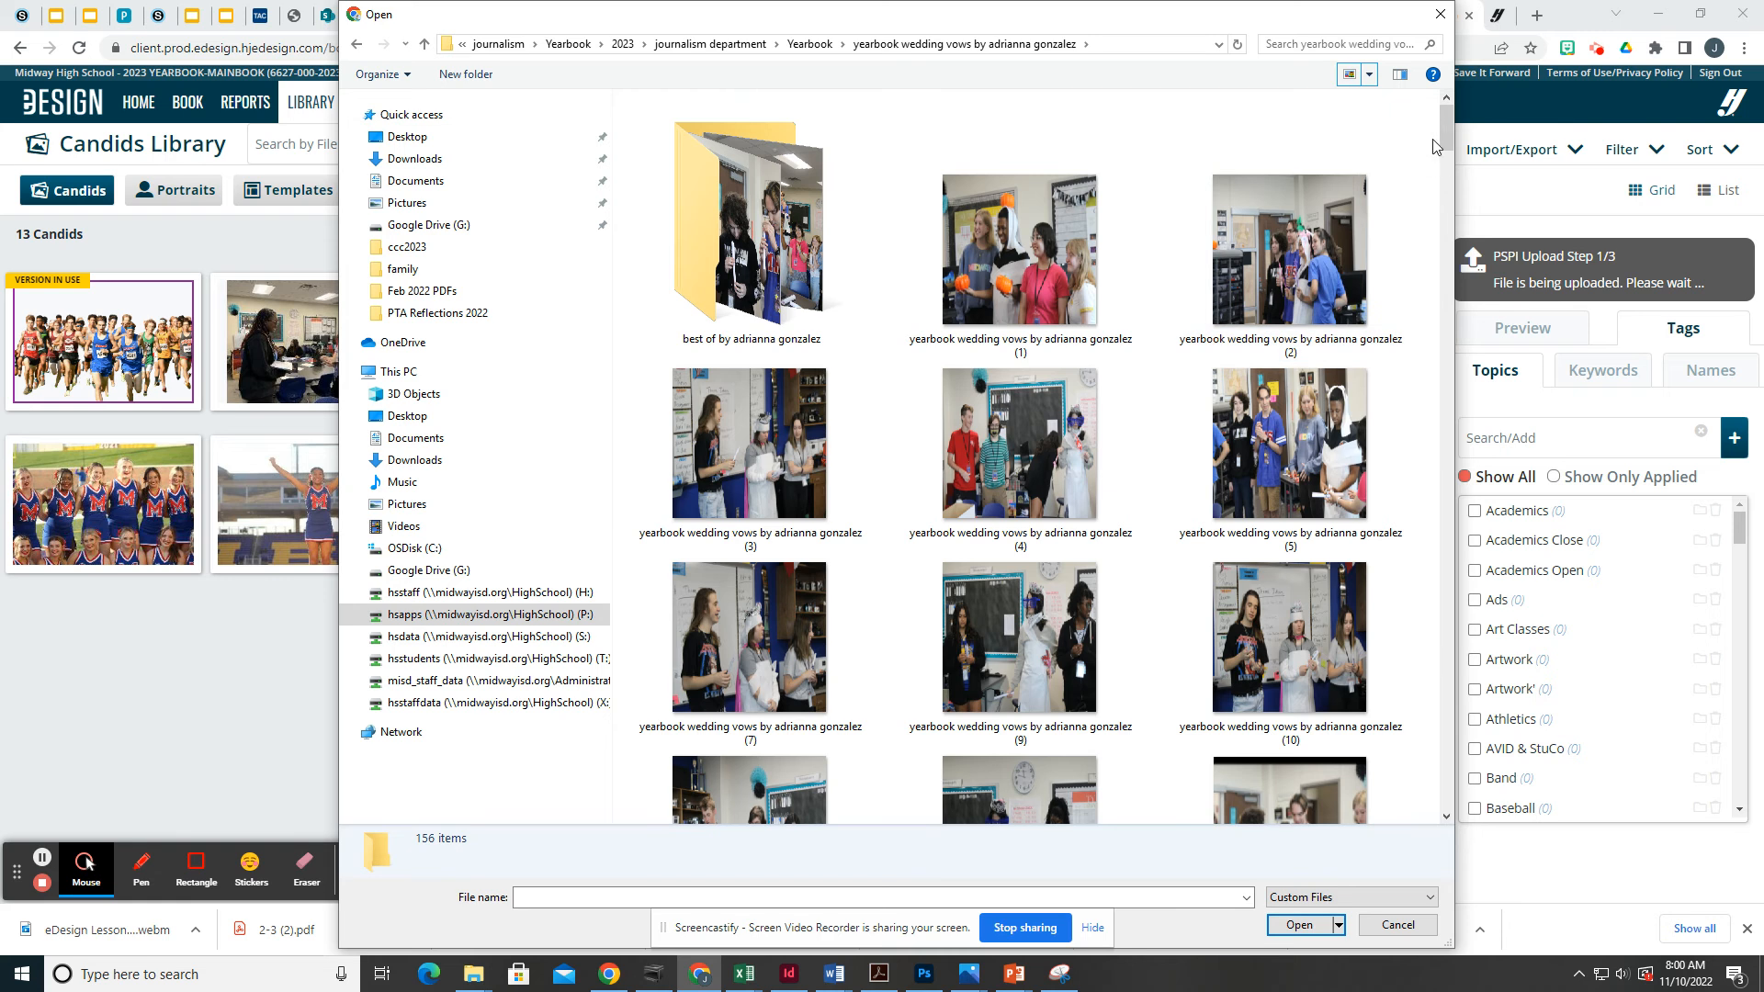
# Look through the wedding vows photos and return to the parent Yearbook folder.
pyautogui.scroll(-5, 1443, 184)
pyautogui.moveTo(1443, 184); pyautogui.dragTo(1449, 133)
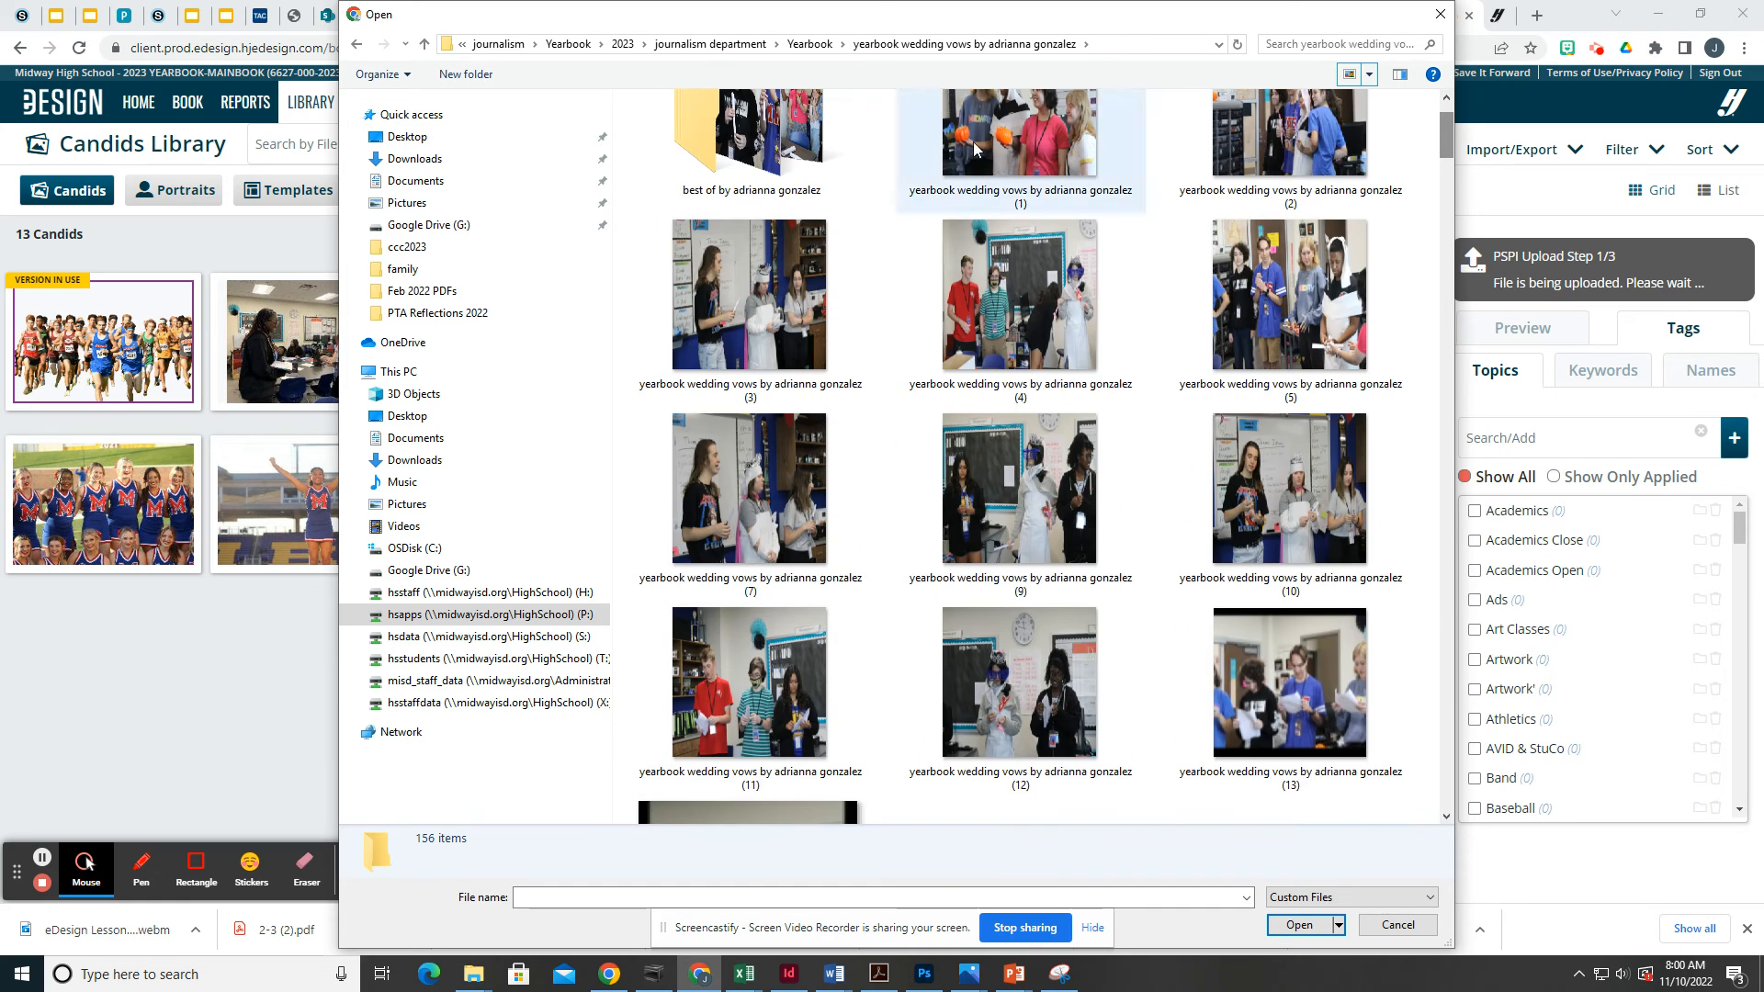
pyautogui.click(358, 45)
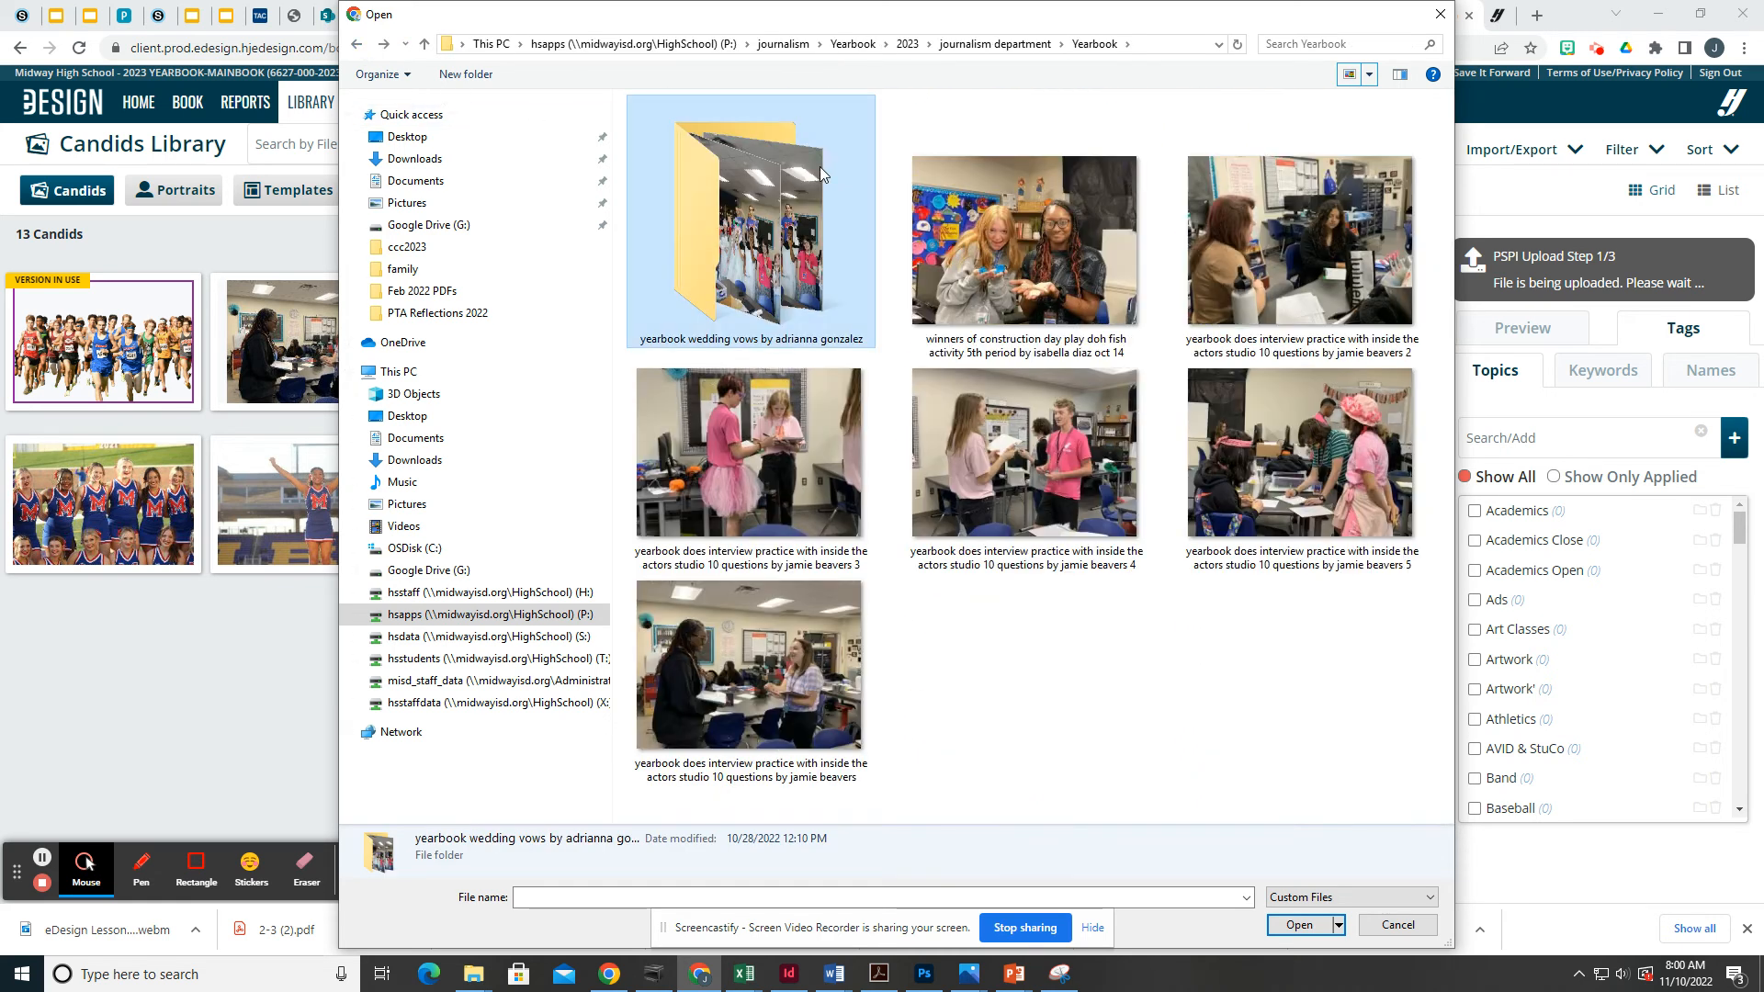
# Import the photo of the construction day play doh fish activity winners, uploading it despite the possible duplicate.
pyautogui.click(967, 329)
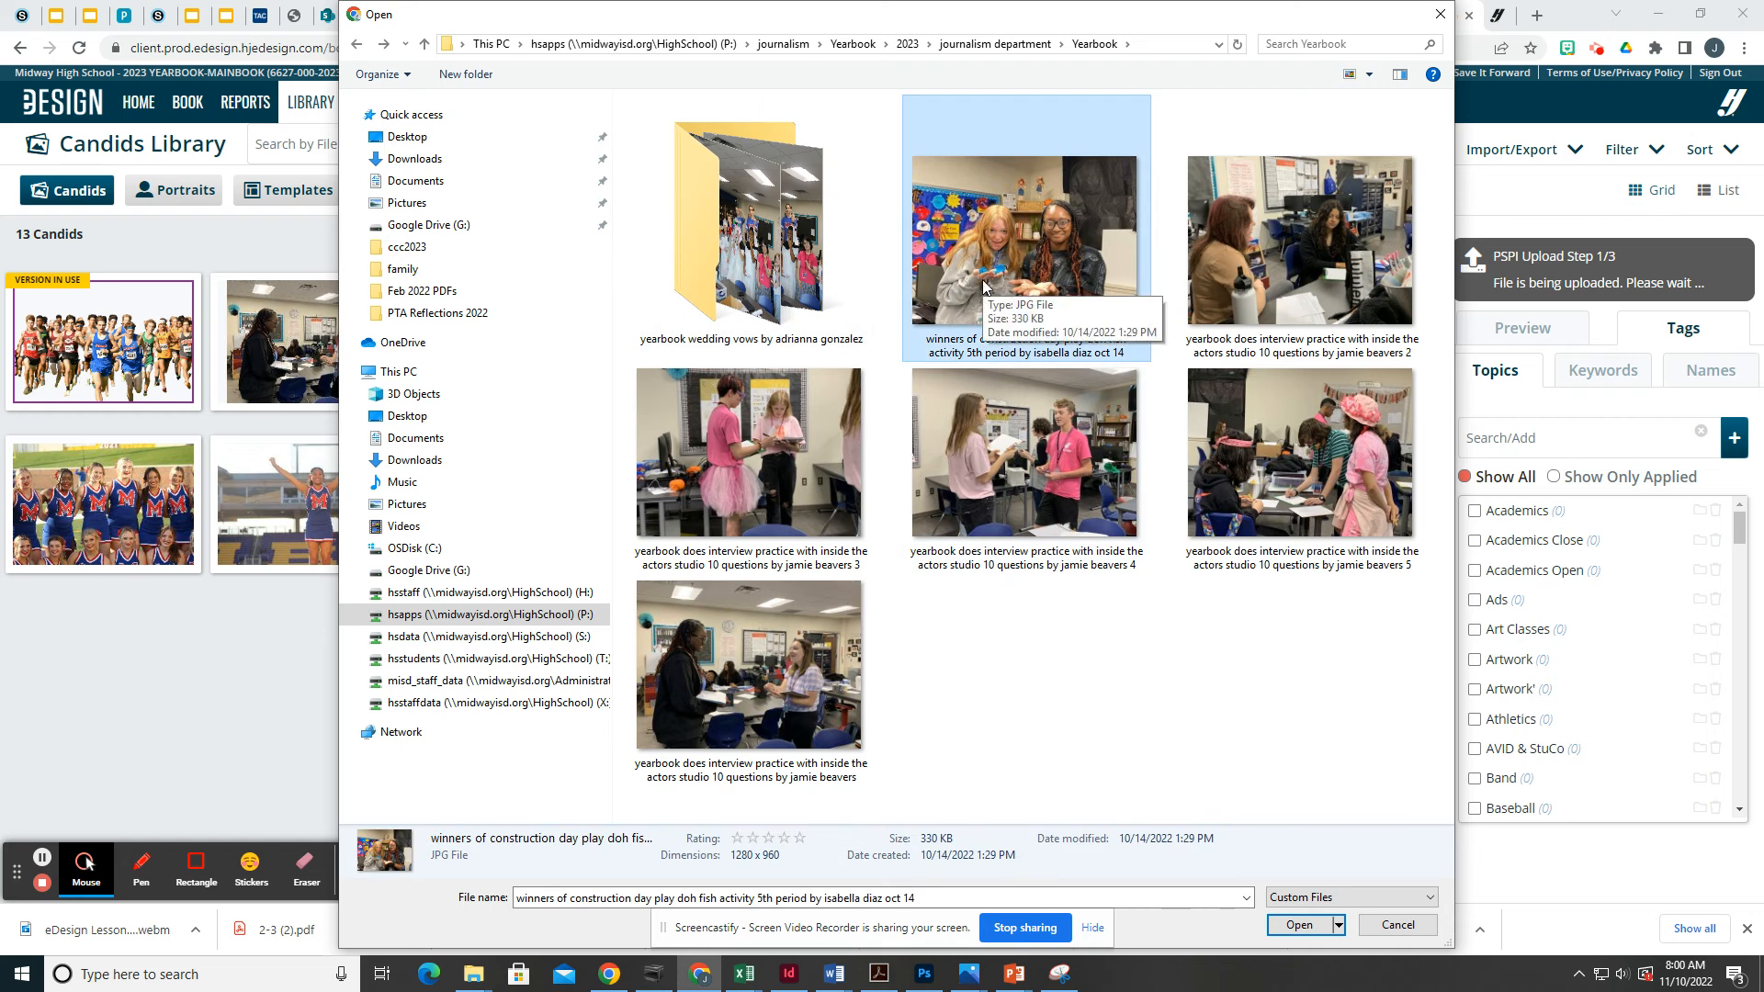
pyautogui.click(1300, 926)
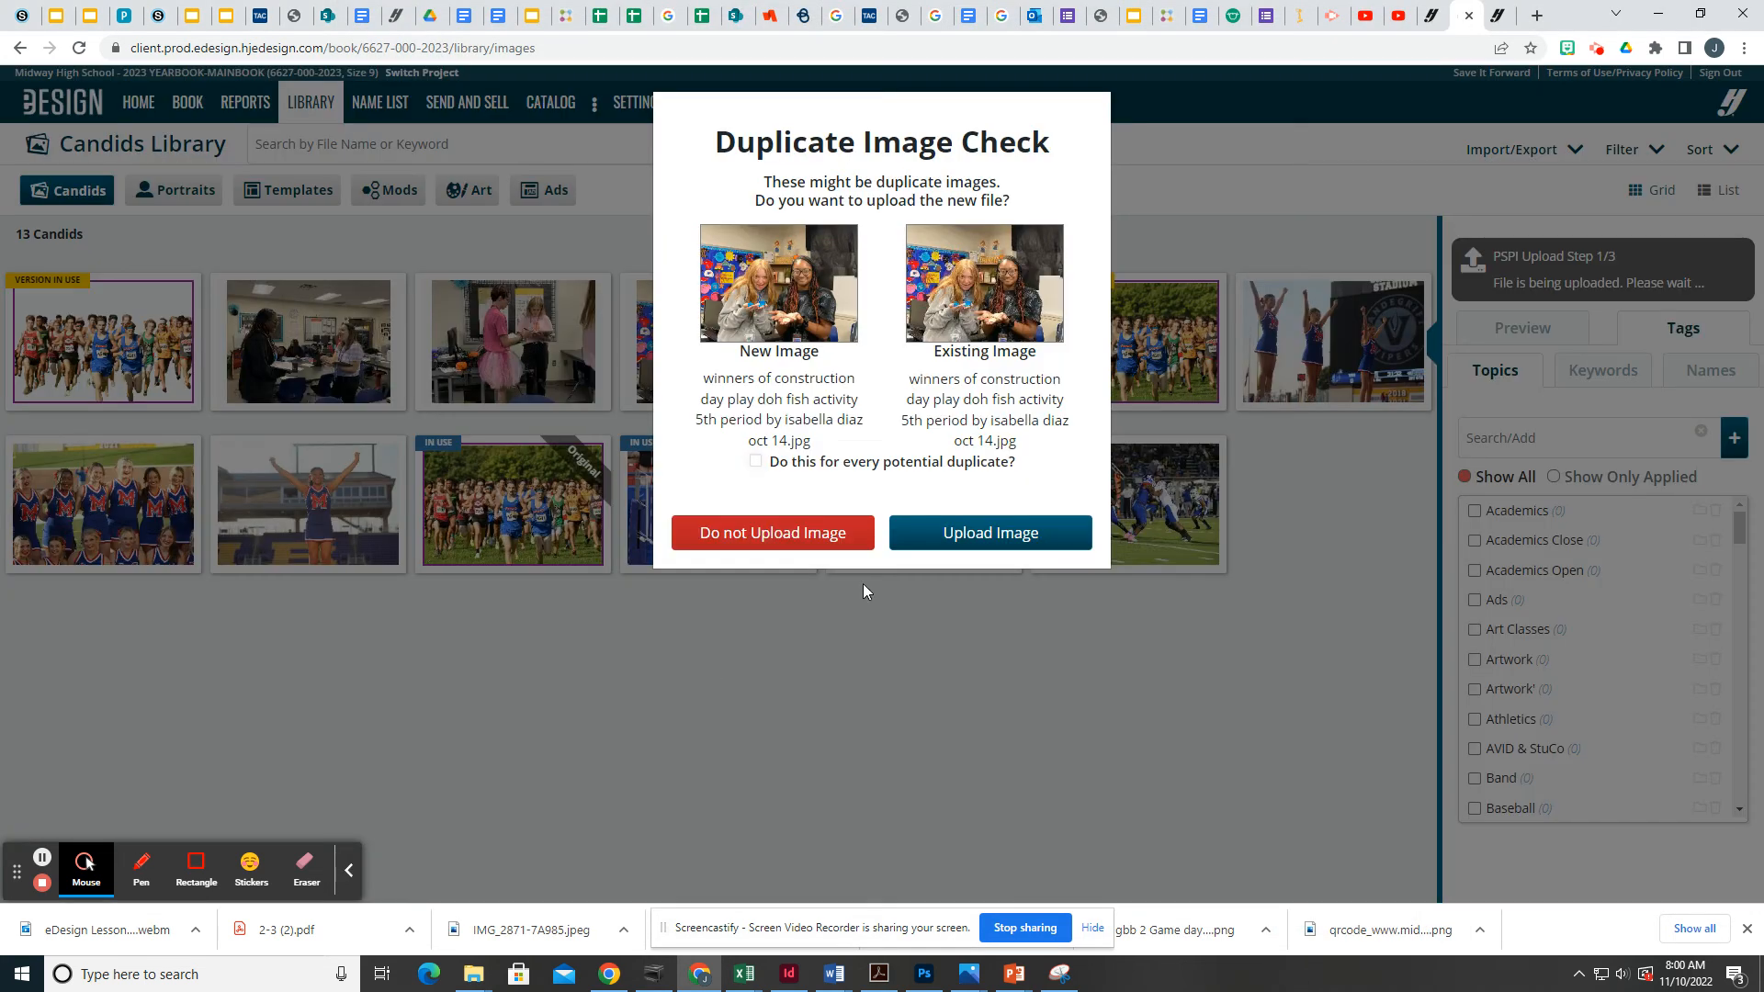
pyautogui.click(929, 535)
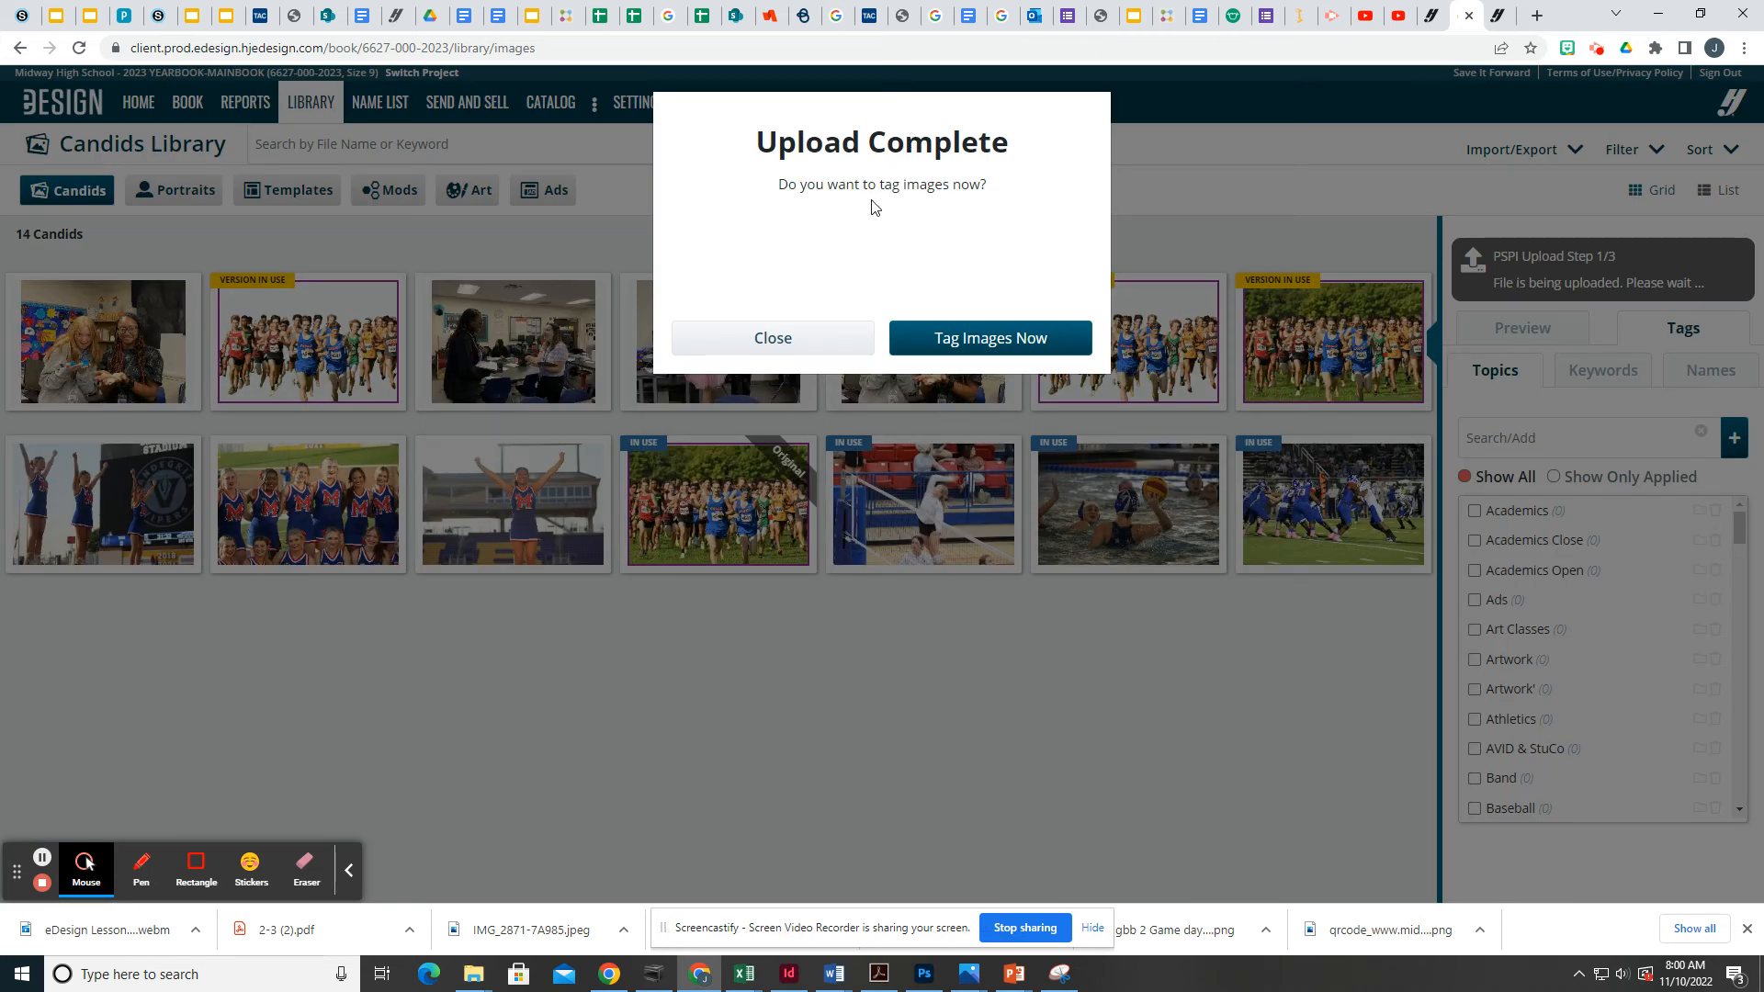
# Start tagging the uploaded photo, search the topics for a first name, and try to add it as a topic.
pyautogui.click(981, 342)
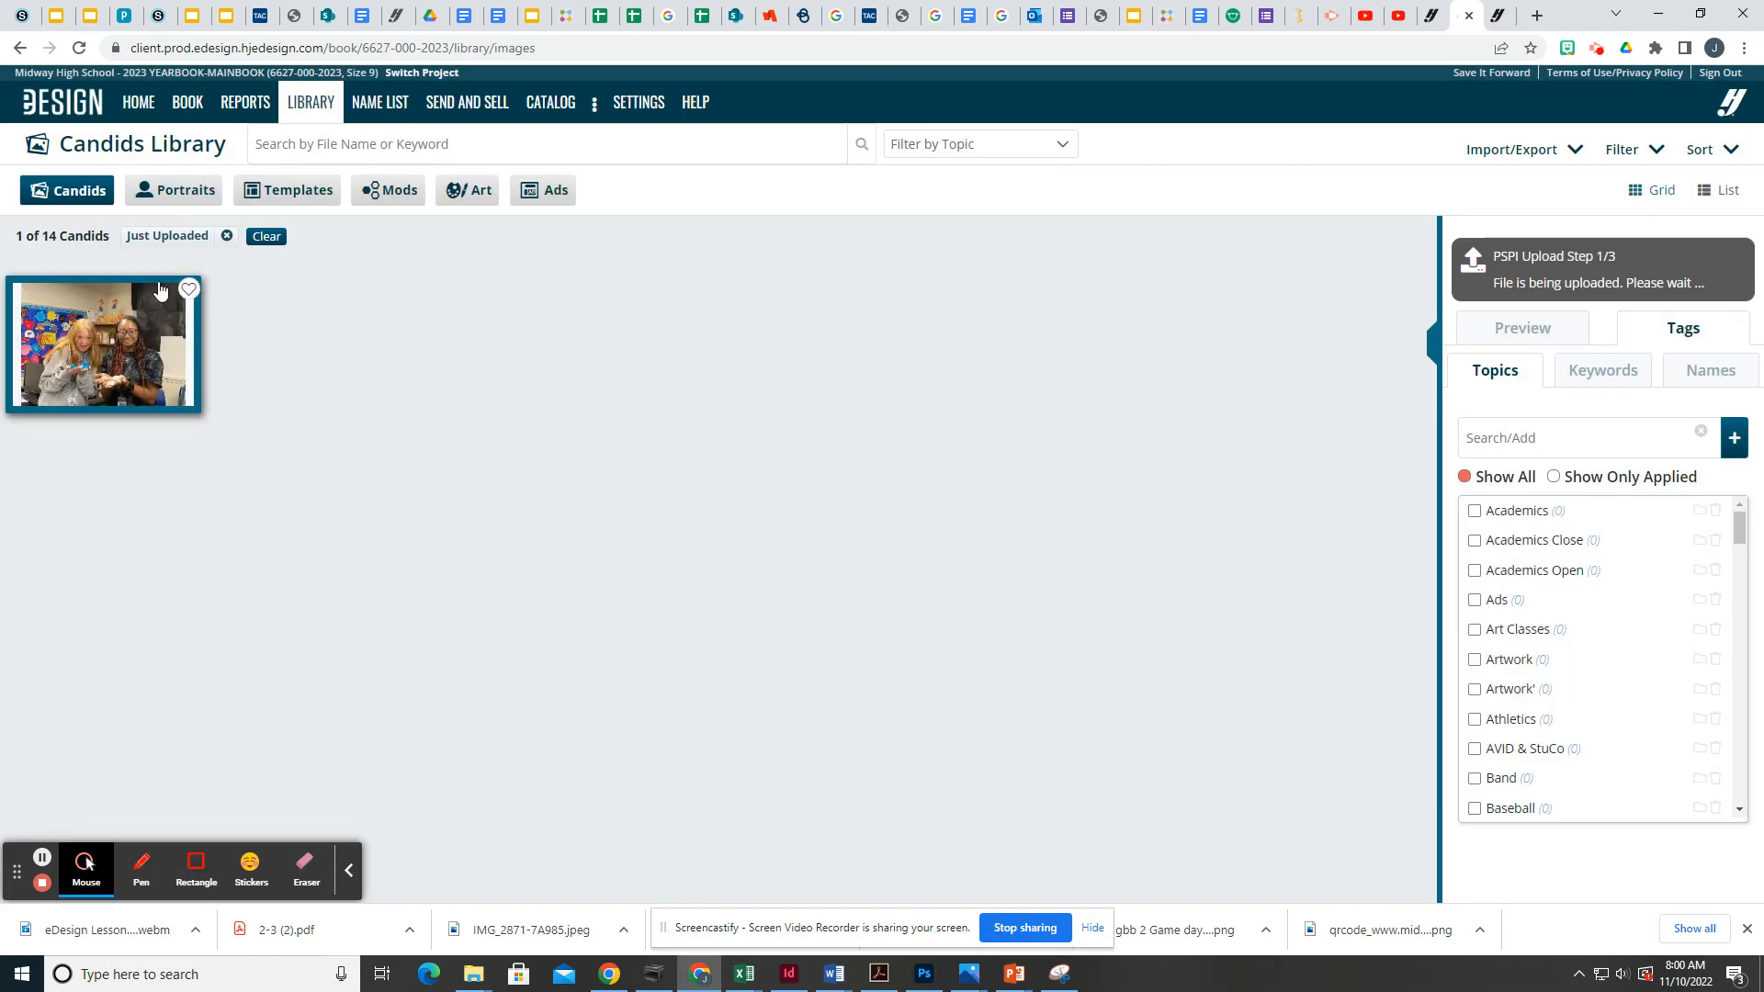
pyautogui.click(55, 508)
pyautogui.moveTo(1739, 528); pyautogui.dragTo(1762, 556)
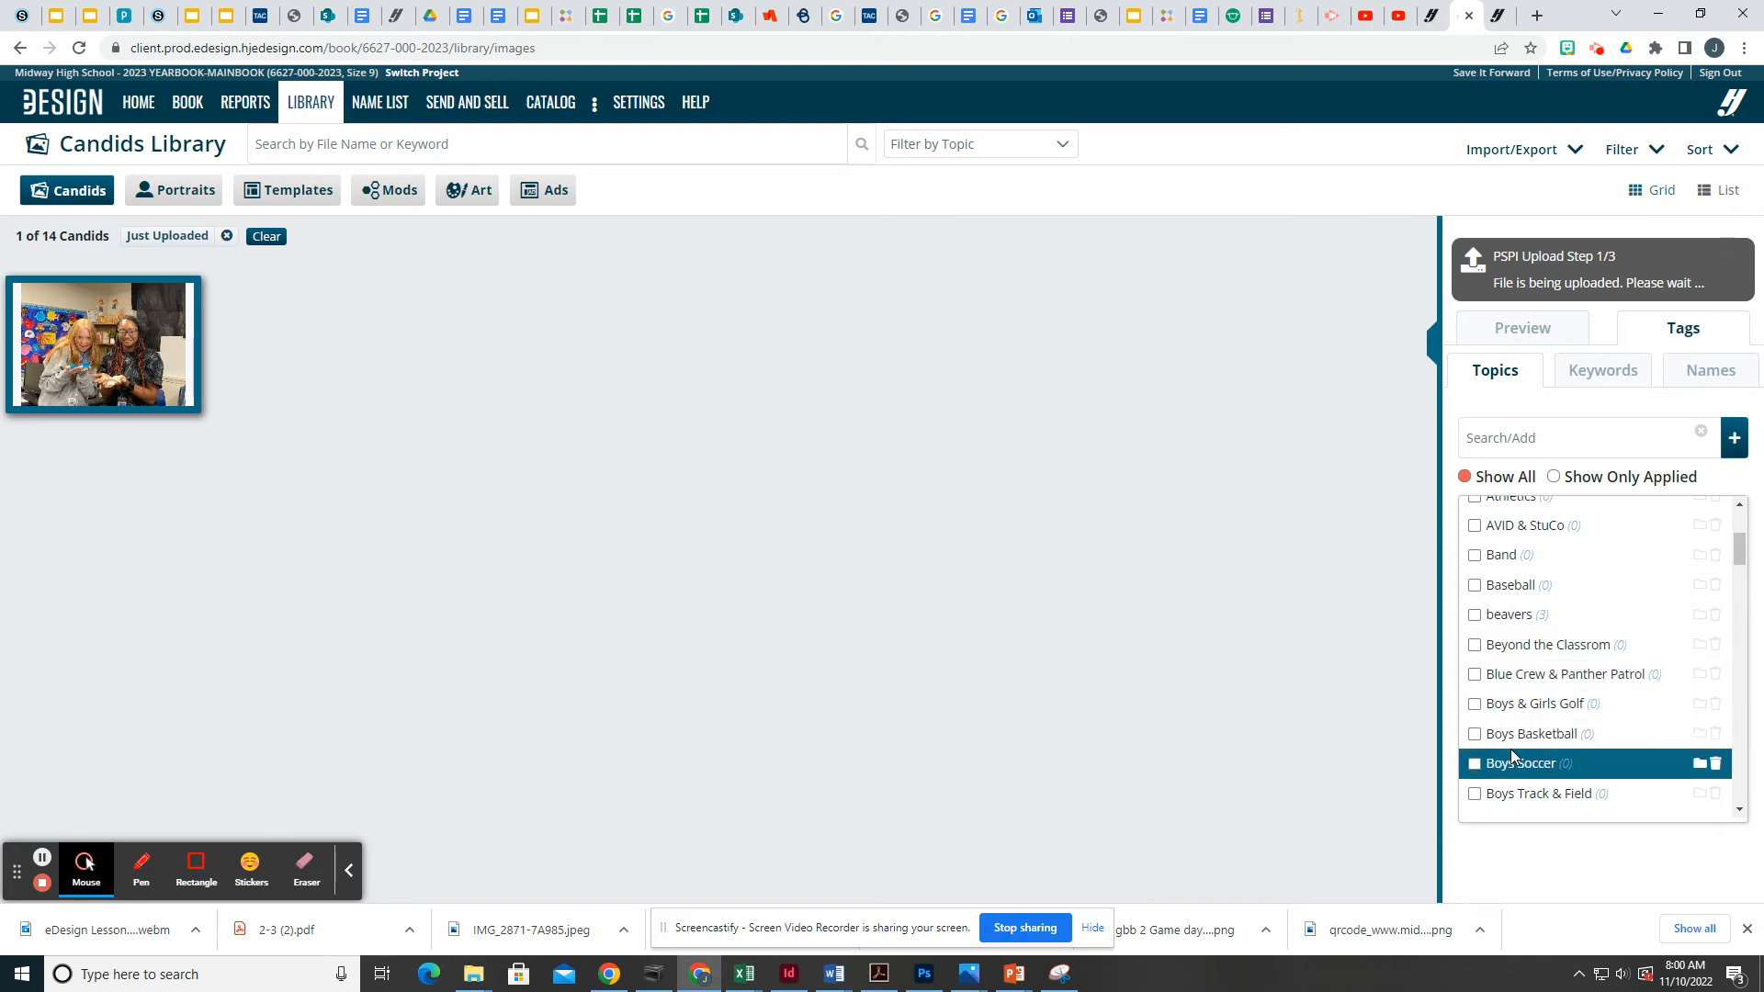
pyautogui.click(1520, 440)
pyautogui.write('jamie')
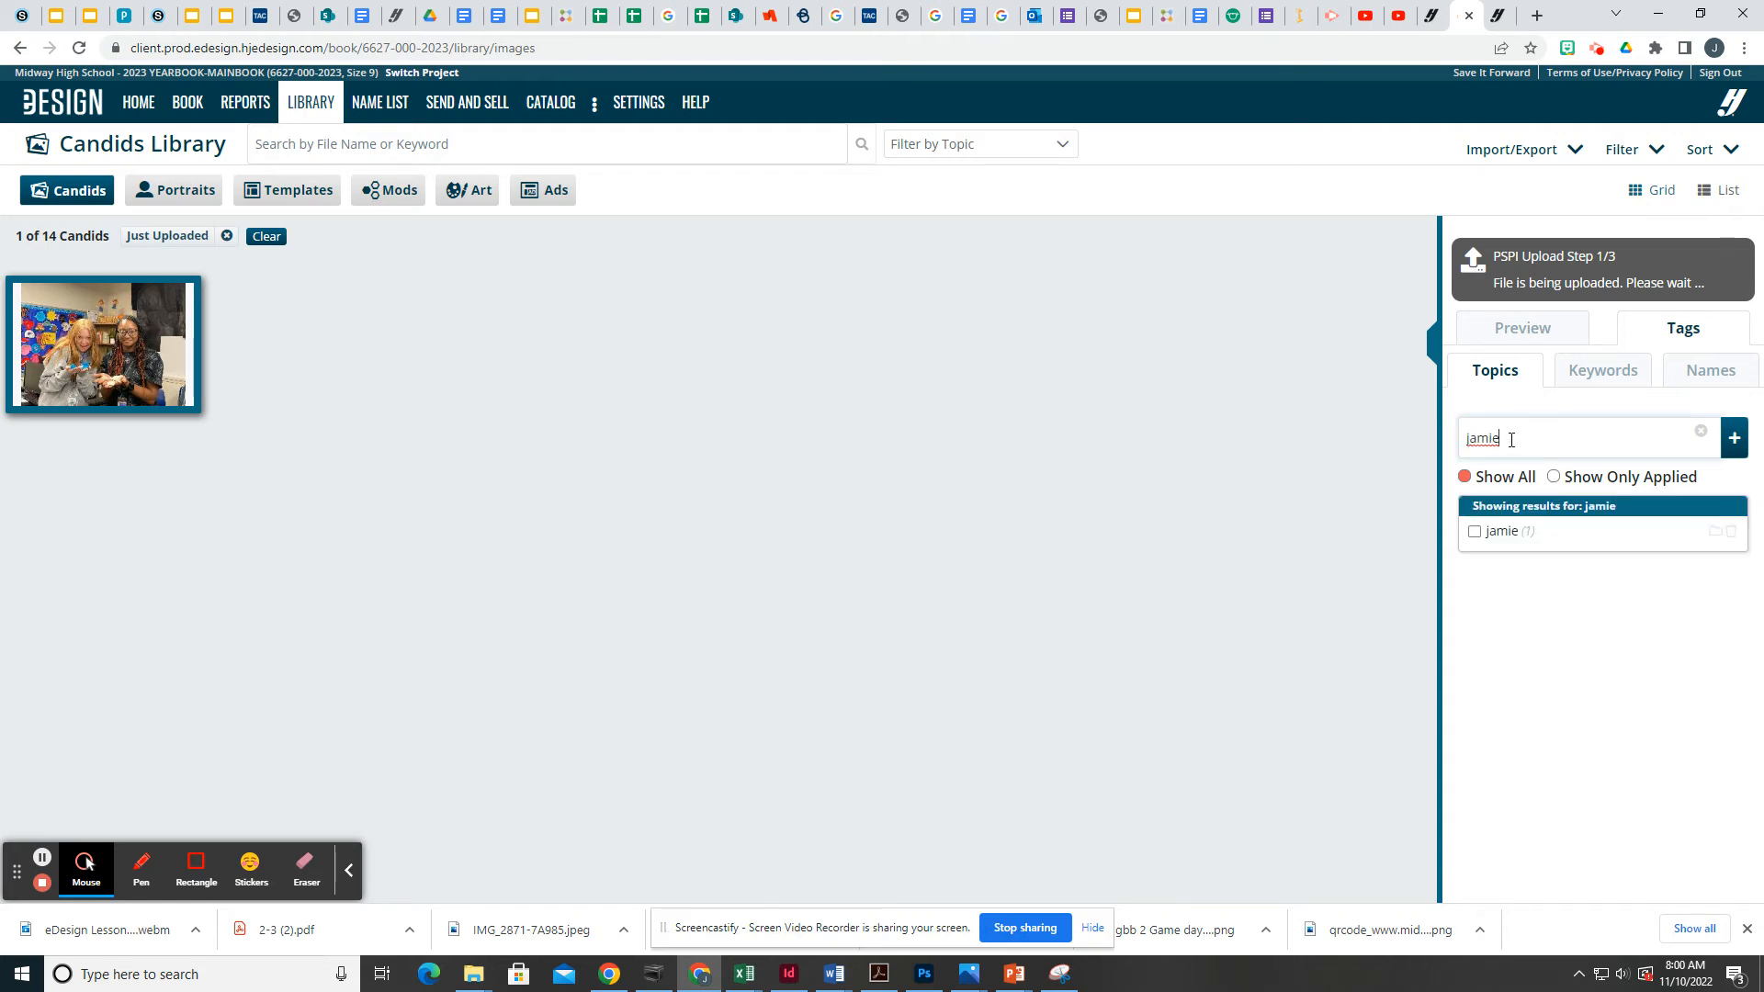
pyautogui.click(1734, 439)
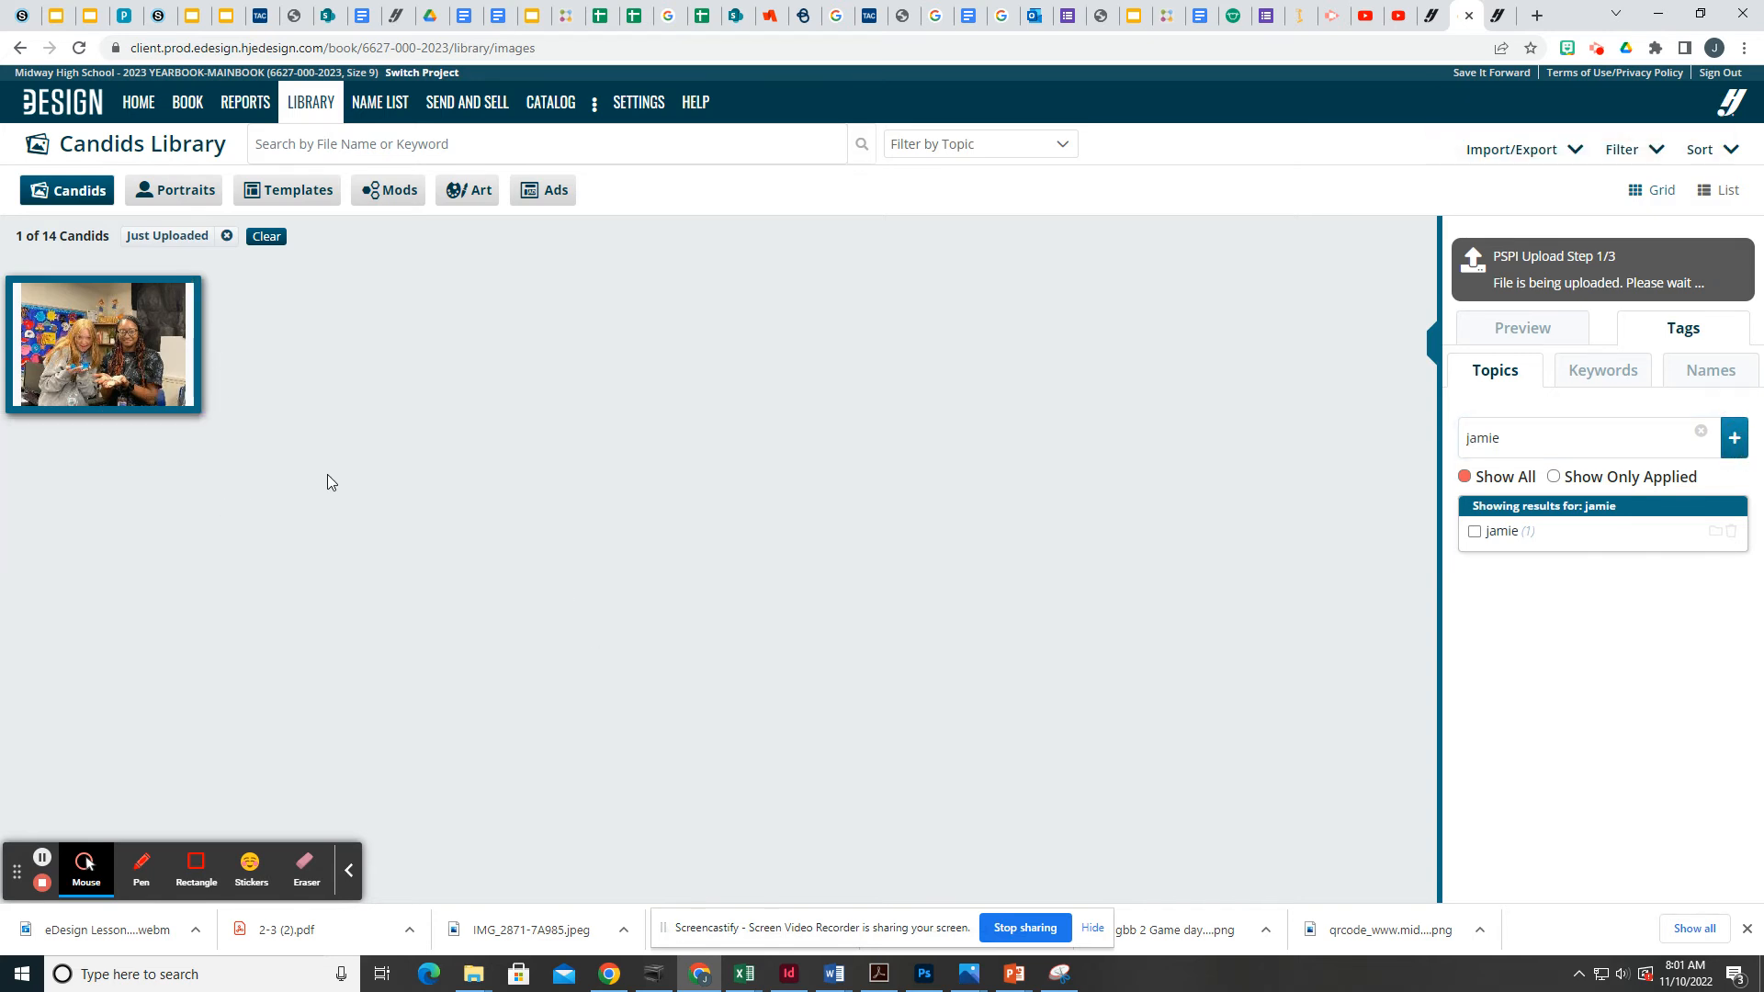
# Import the unnumbered and number 3 interview practice photos, uploading both despite the possible duplicates.
pyautogui.click(1509, 148)
pyautogui.click(1511, 214)
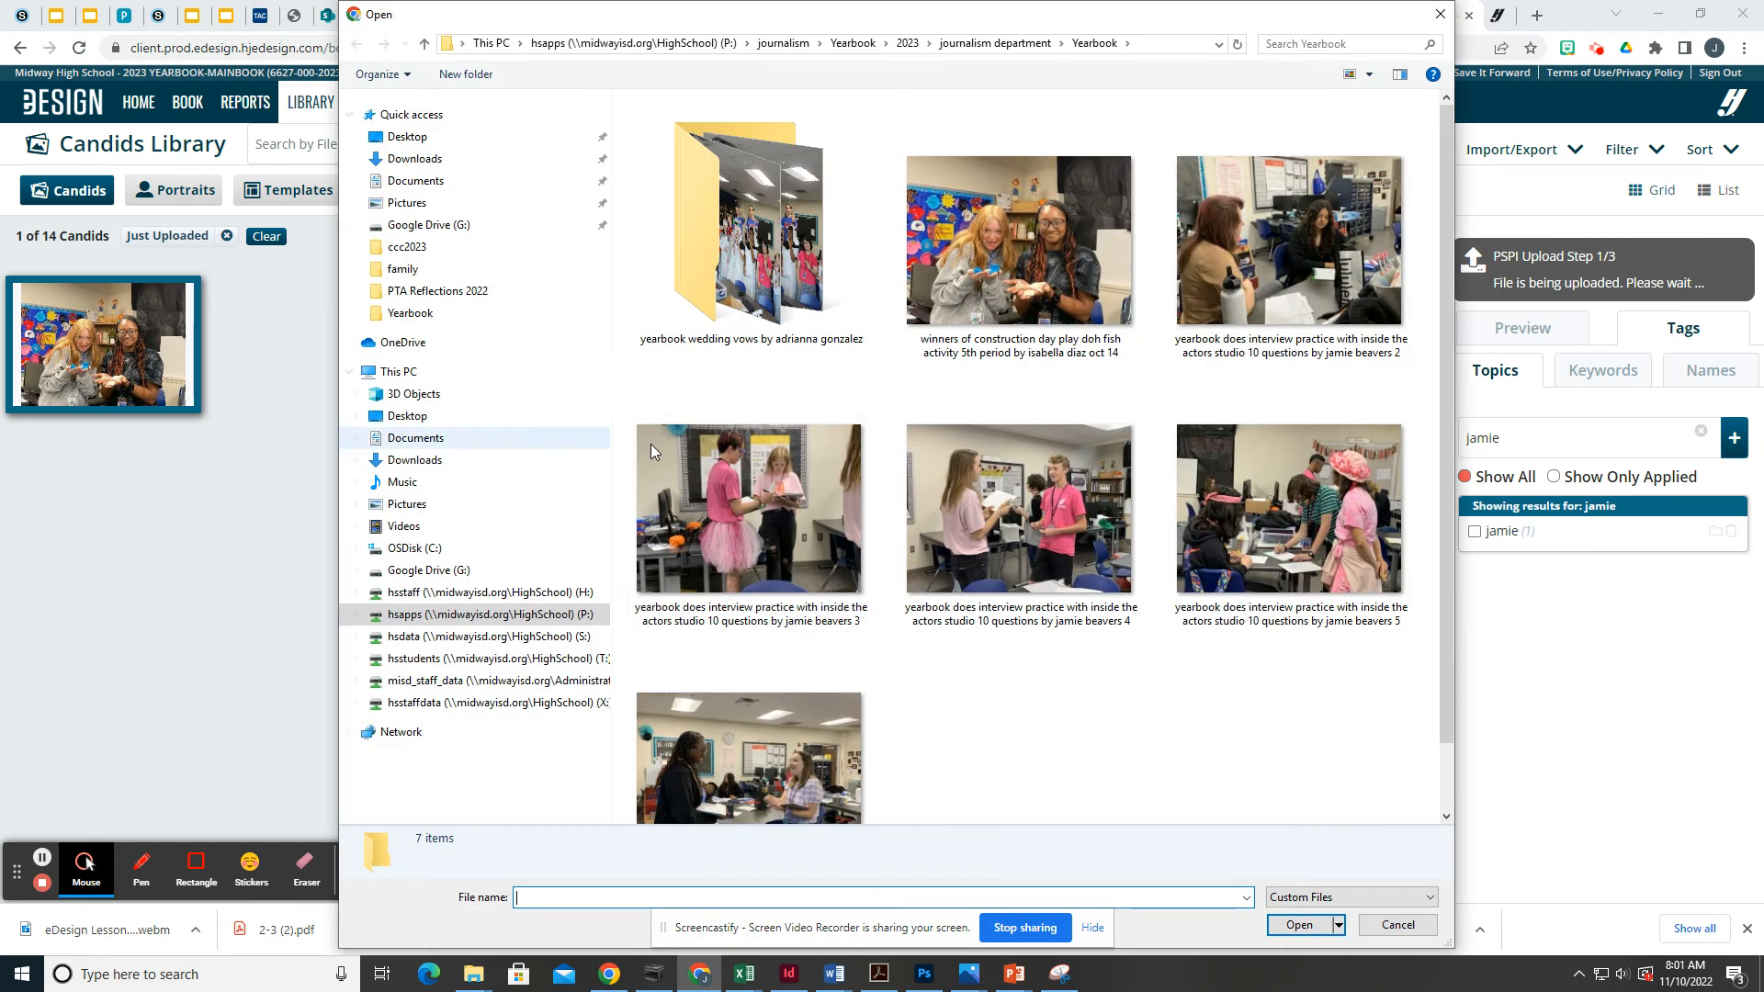
pyautogui.click(756, 514)
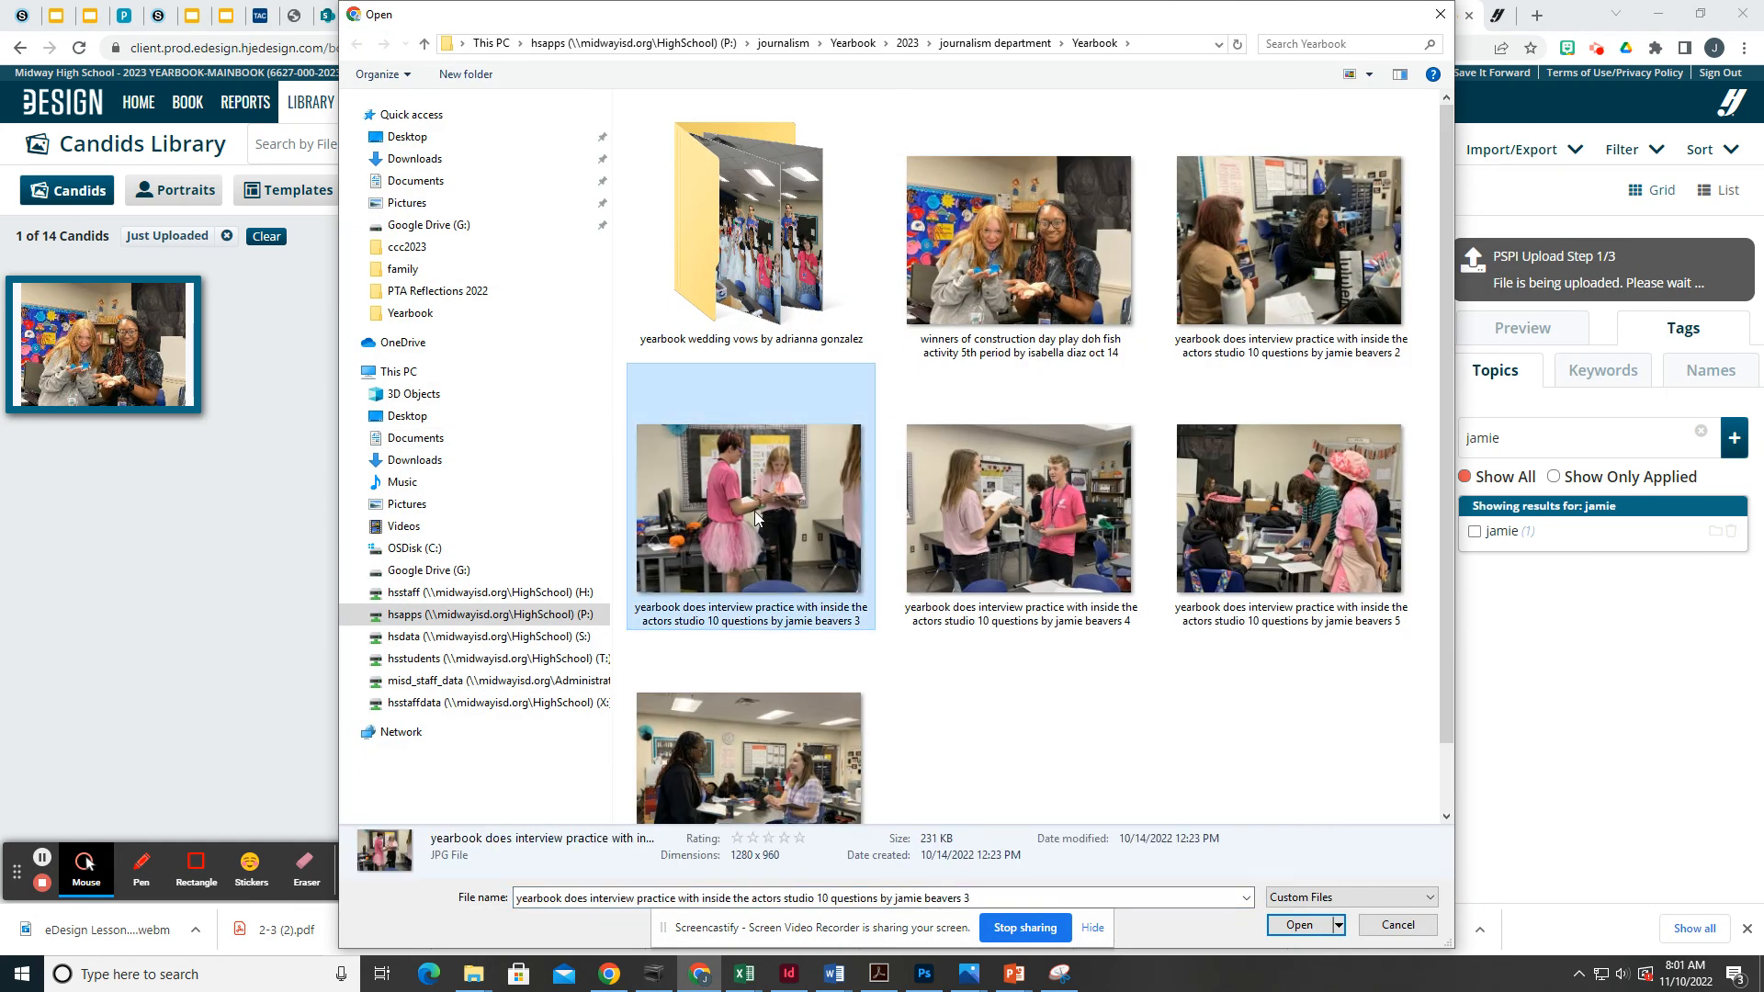
pyautogui.keyDown('ctrl'); pyautogui.click(749, 754); pyautogui.keyUp('ctrl')
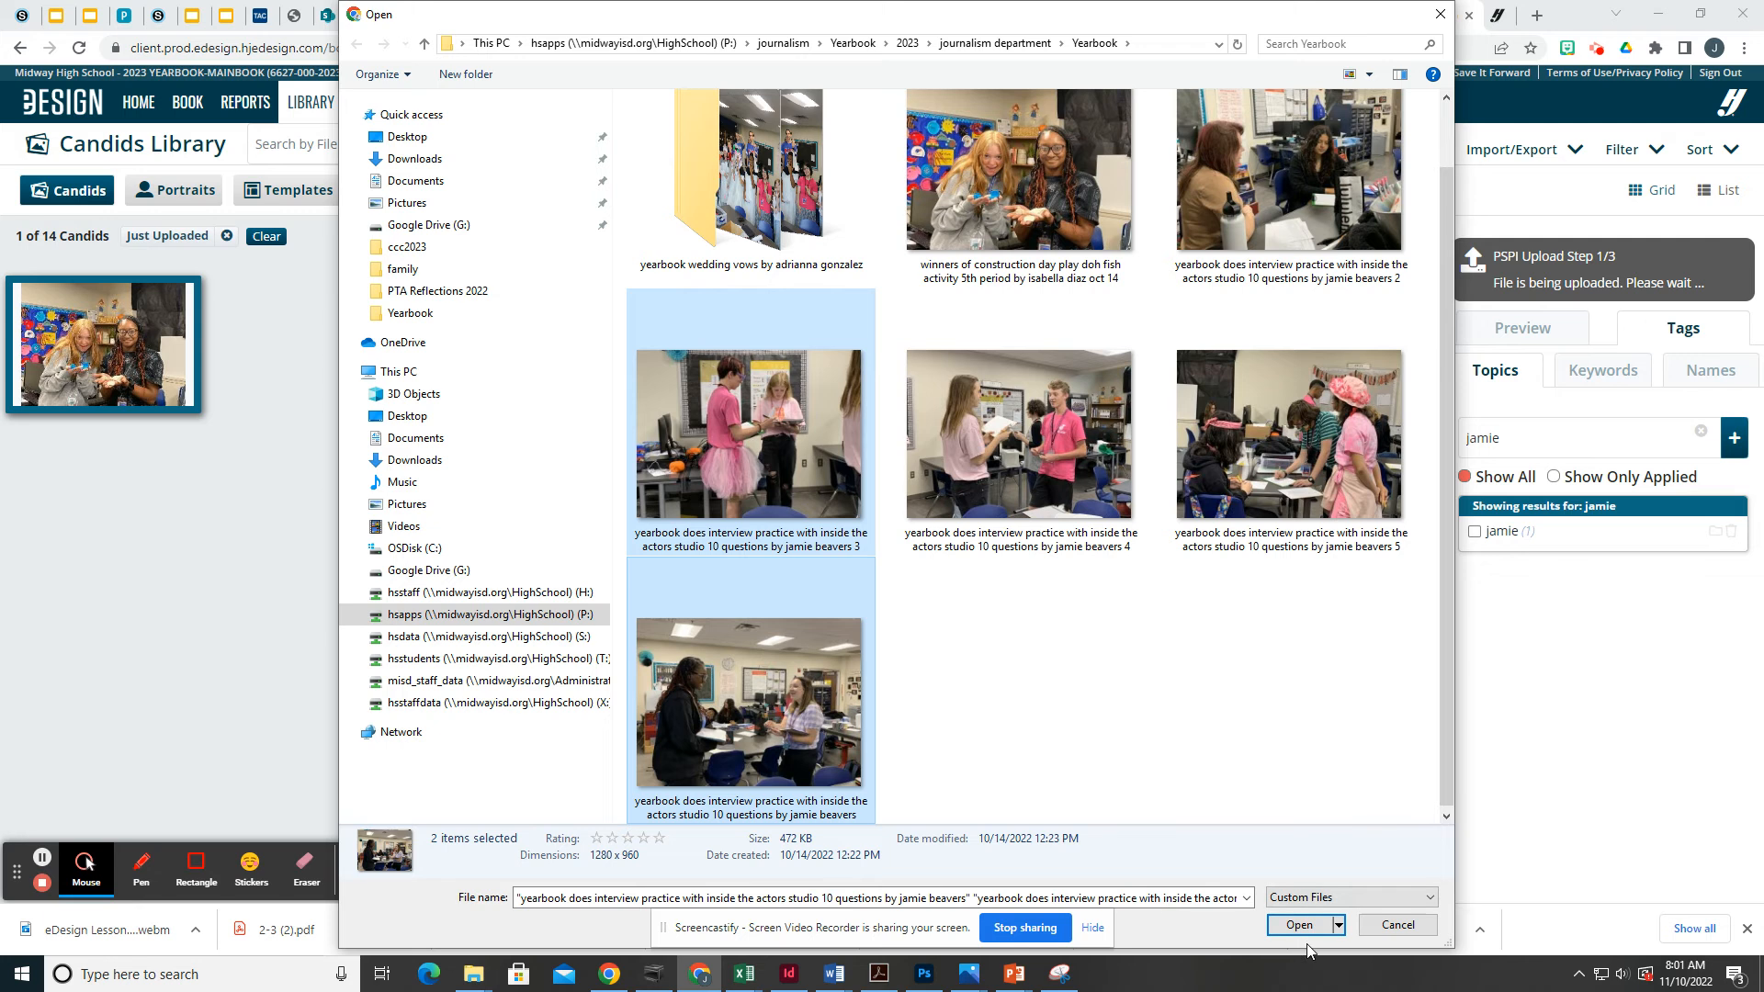
pyautogui.click(1194, 767)
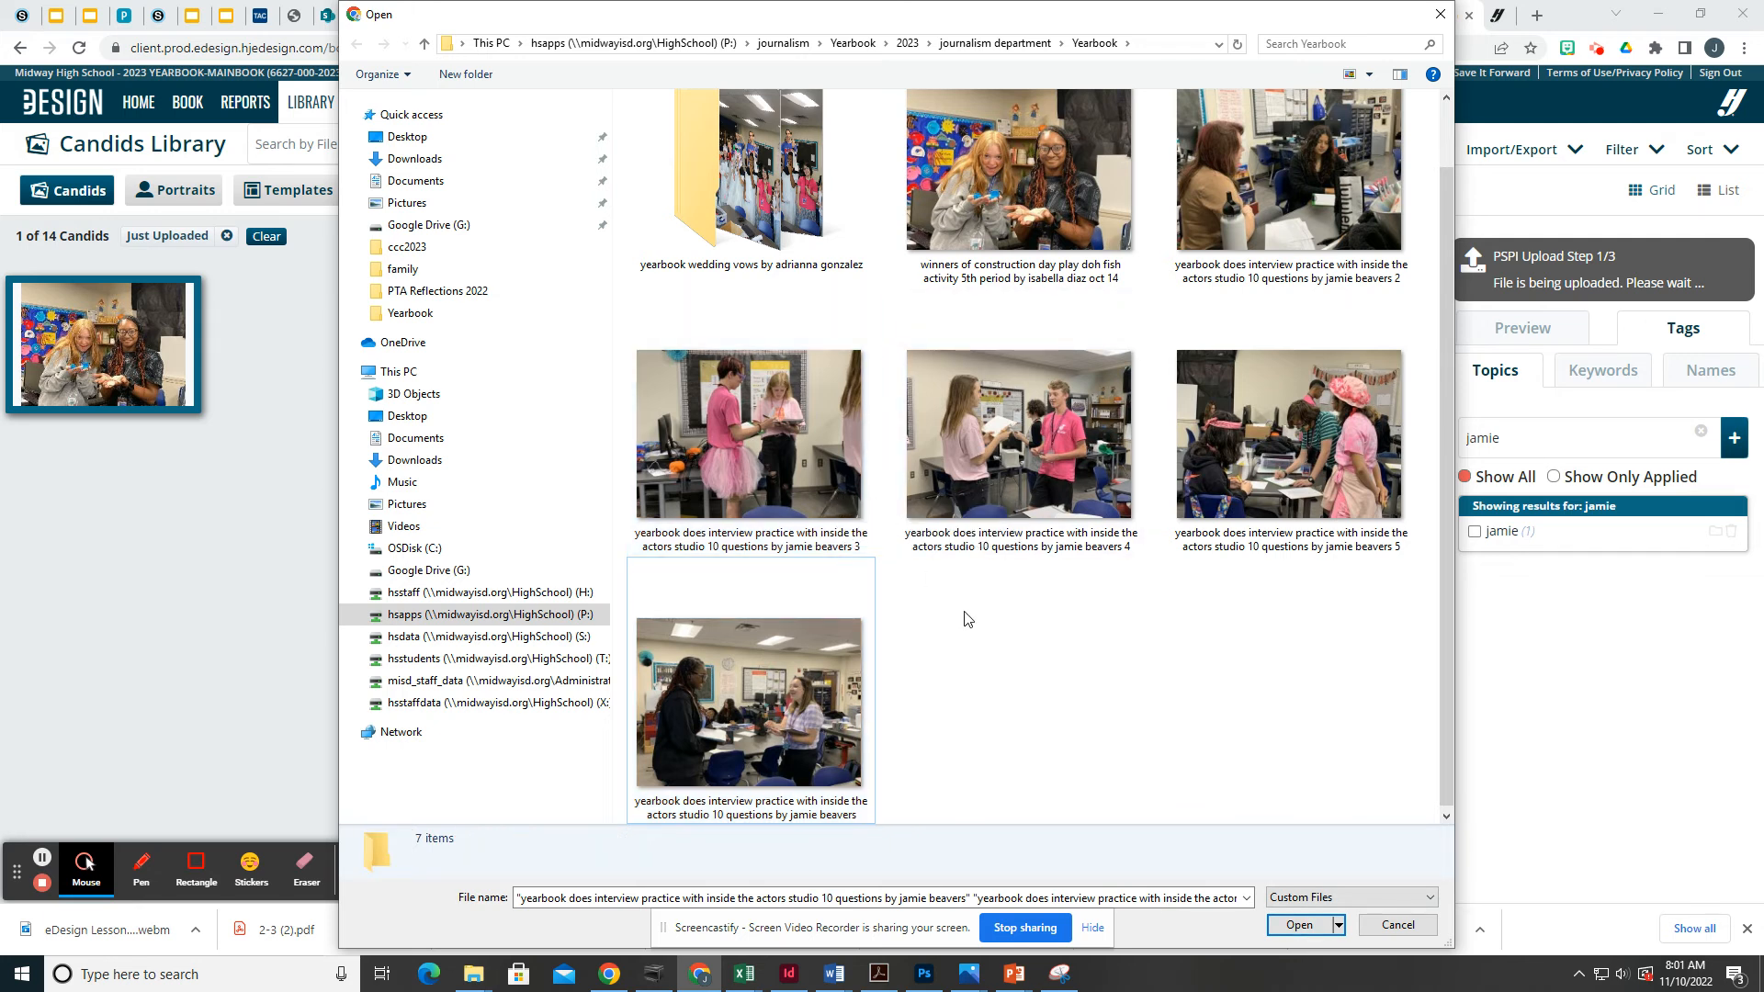
pyautogui.click(766, 487)
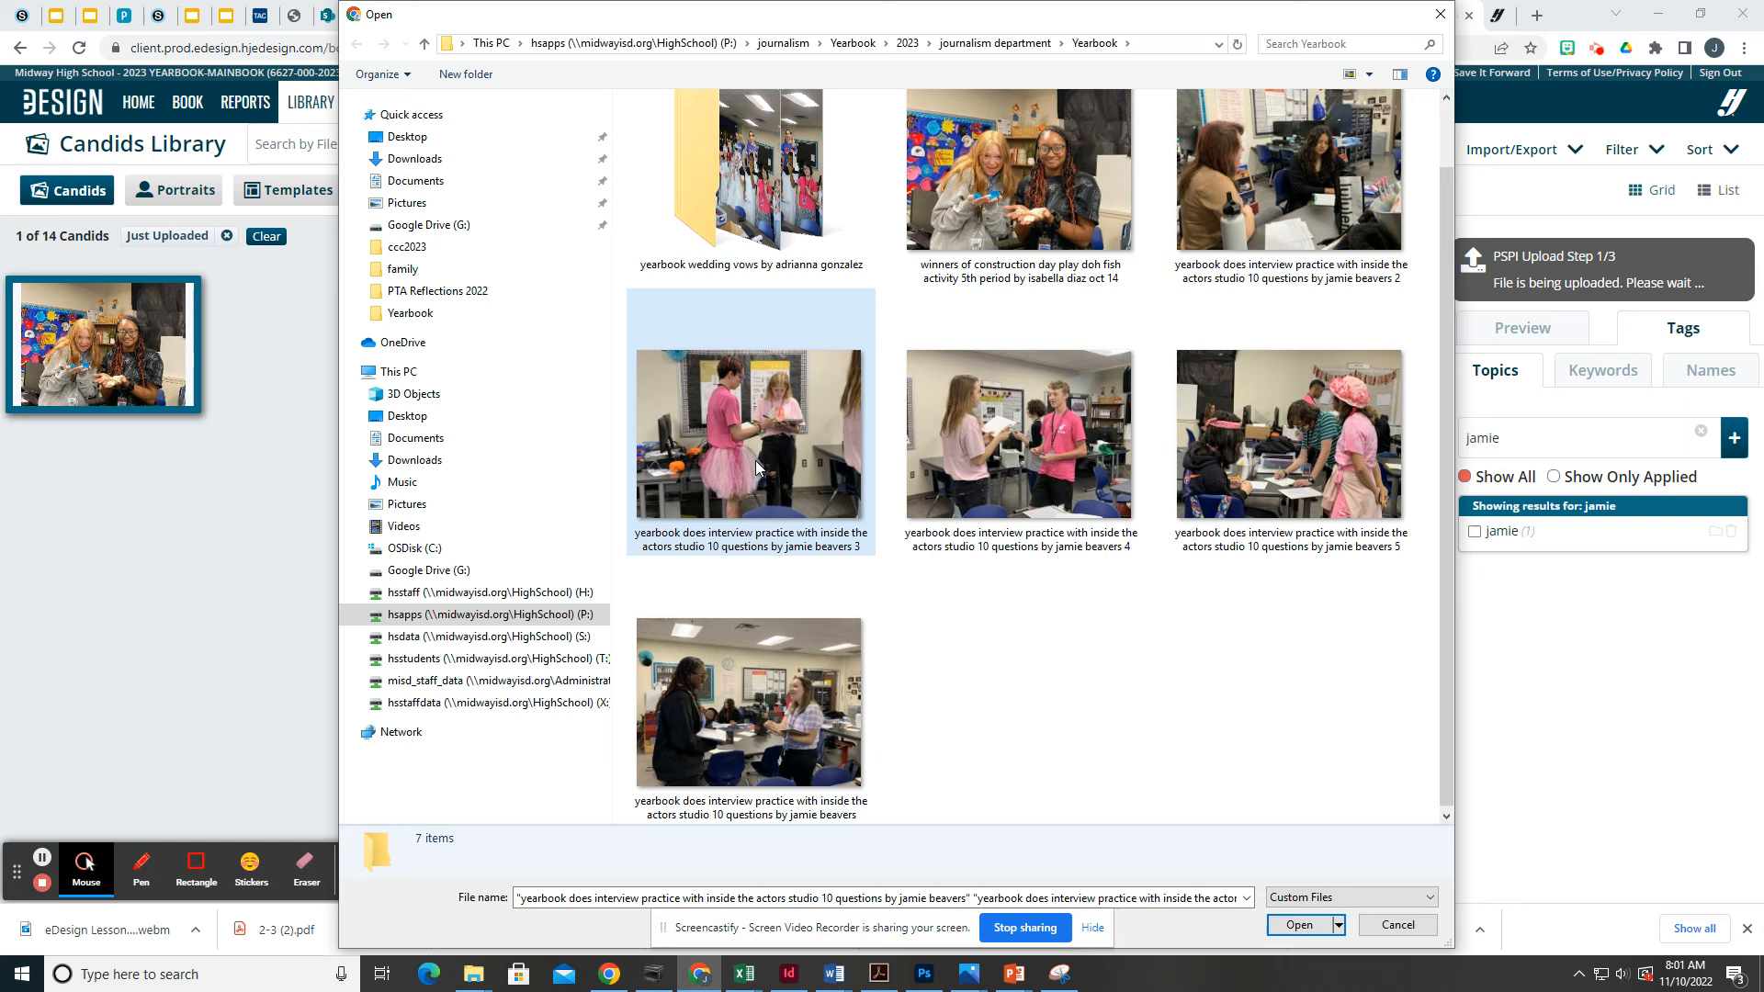
pyautogui.keyDown('ctrl'); pyautogui.click(779, 685); pyautogui.keyUp('ctrl')
pyautogui.click(1291, 925)
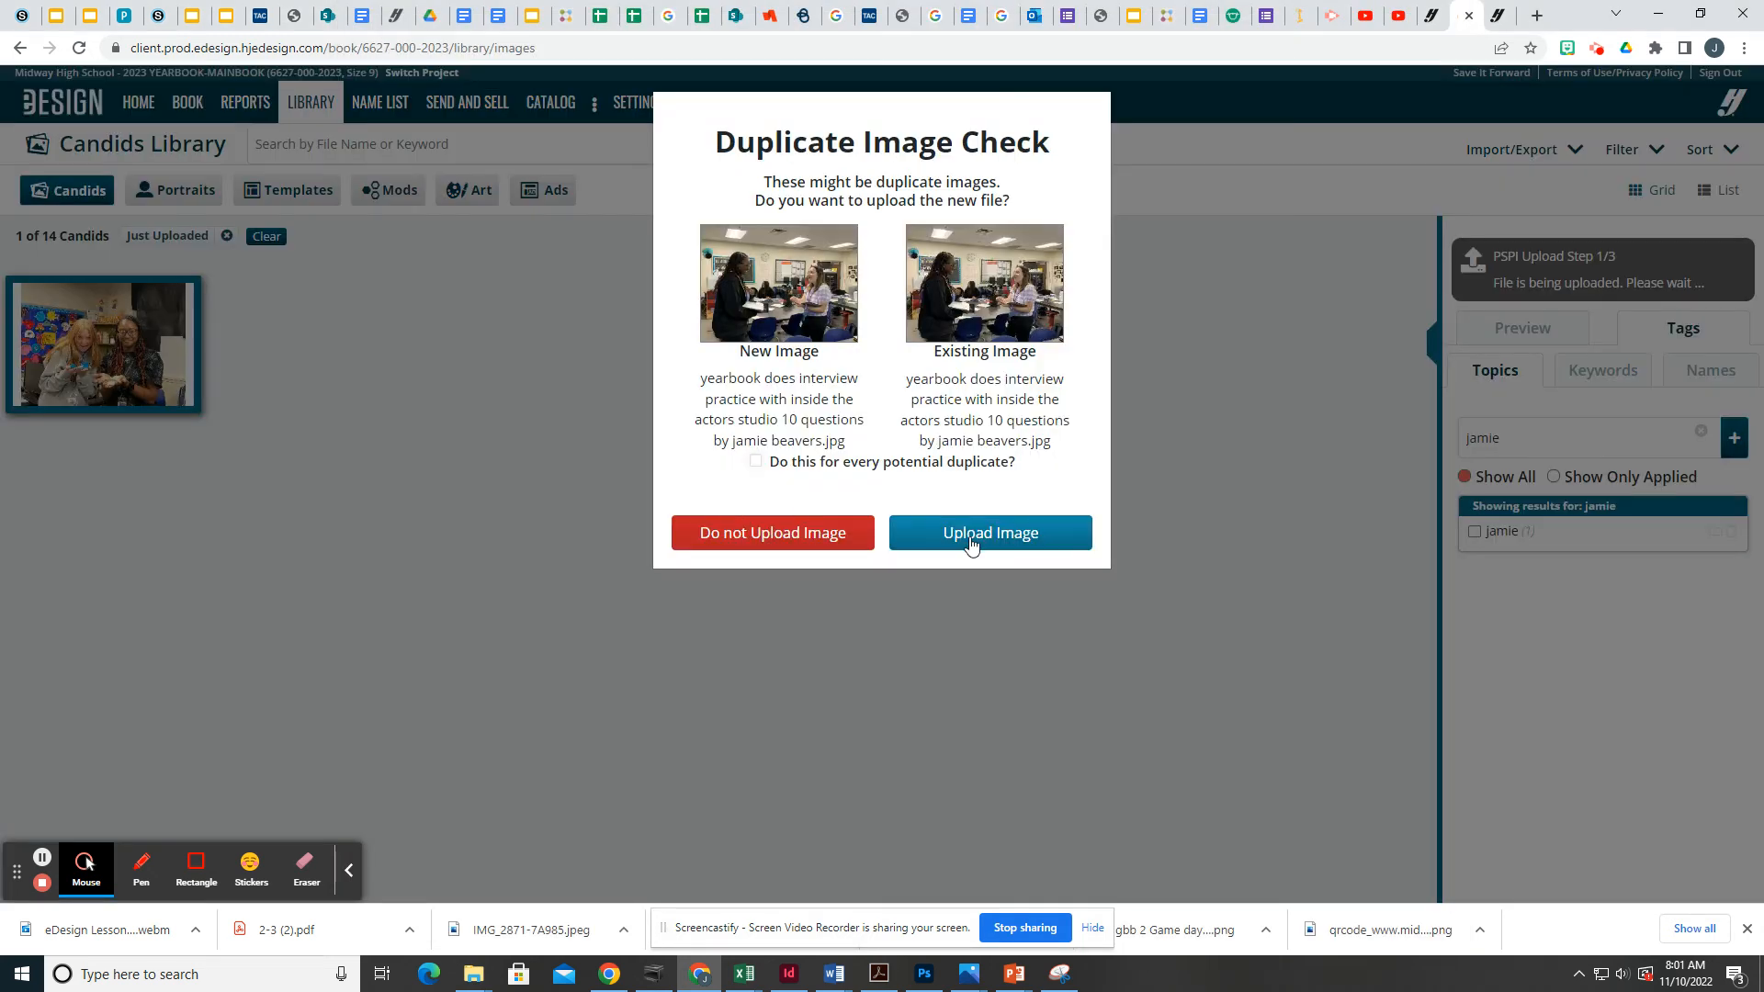
pyautogui.click(971, 545)
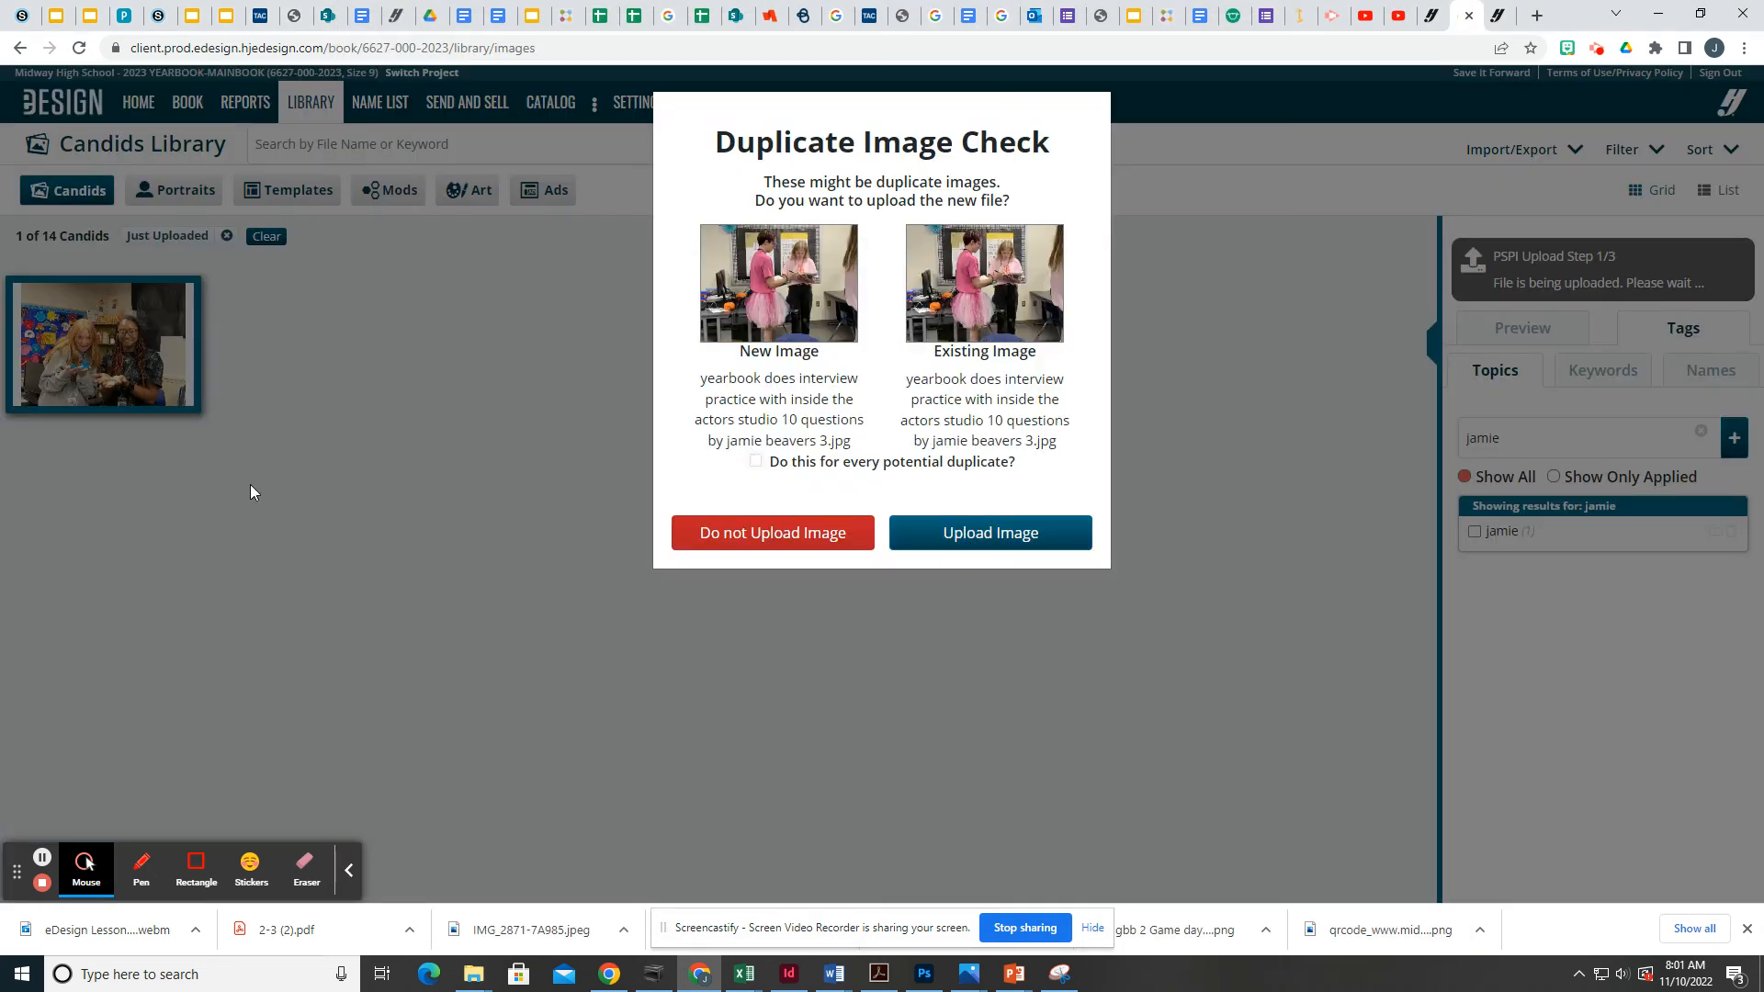
pyautogui.click(805, 464)
pyautogui.click(949, 521)
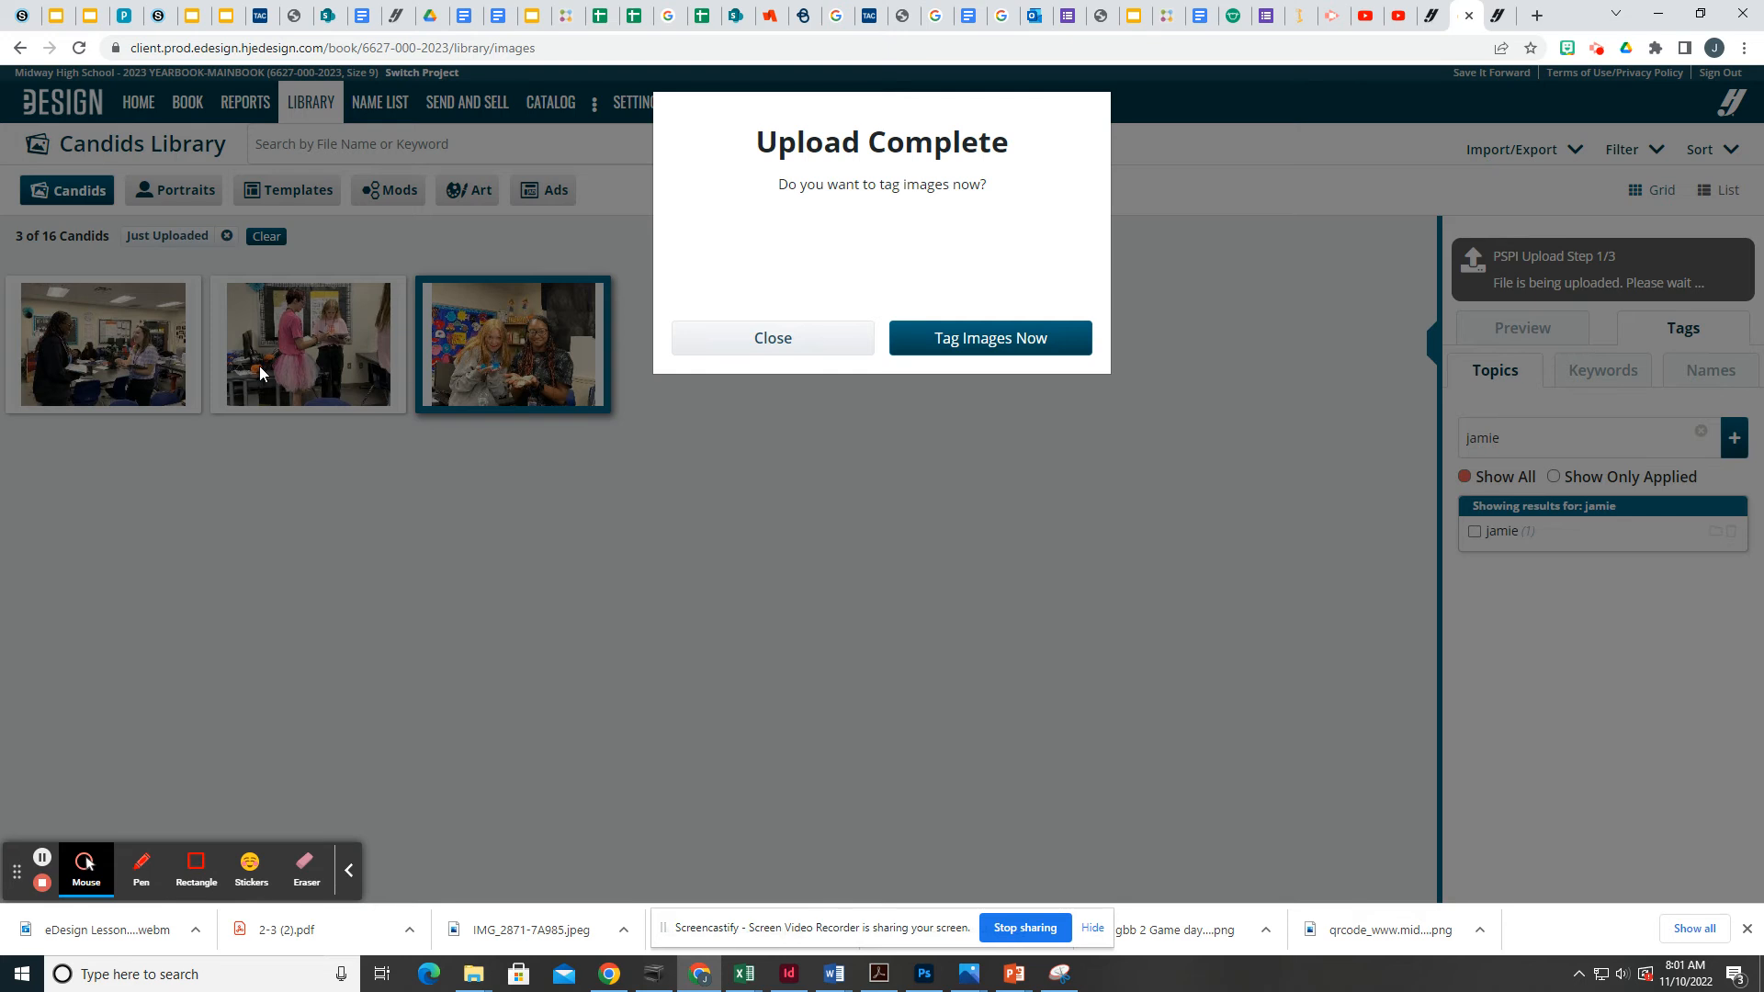
# Start tagging the two uploaded interview practice photos and apply the existing first-name topic to them.
pyautogui.click(1054, 358)
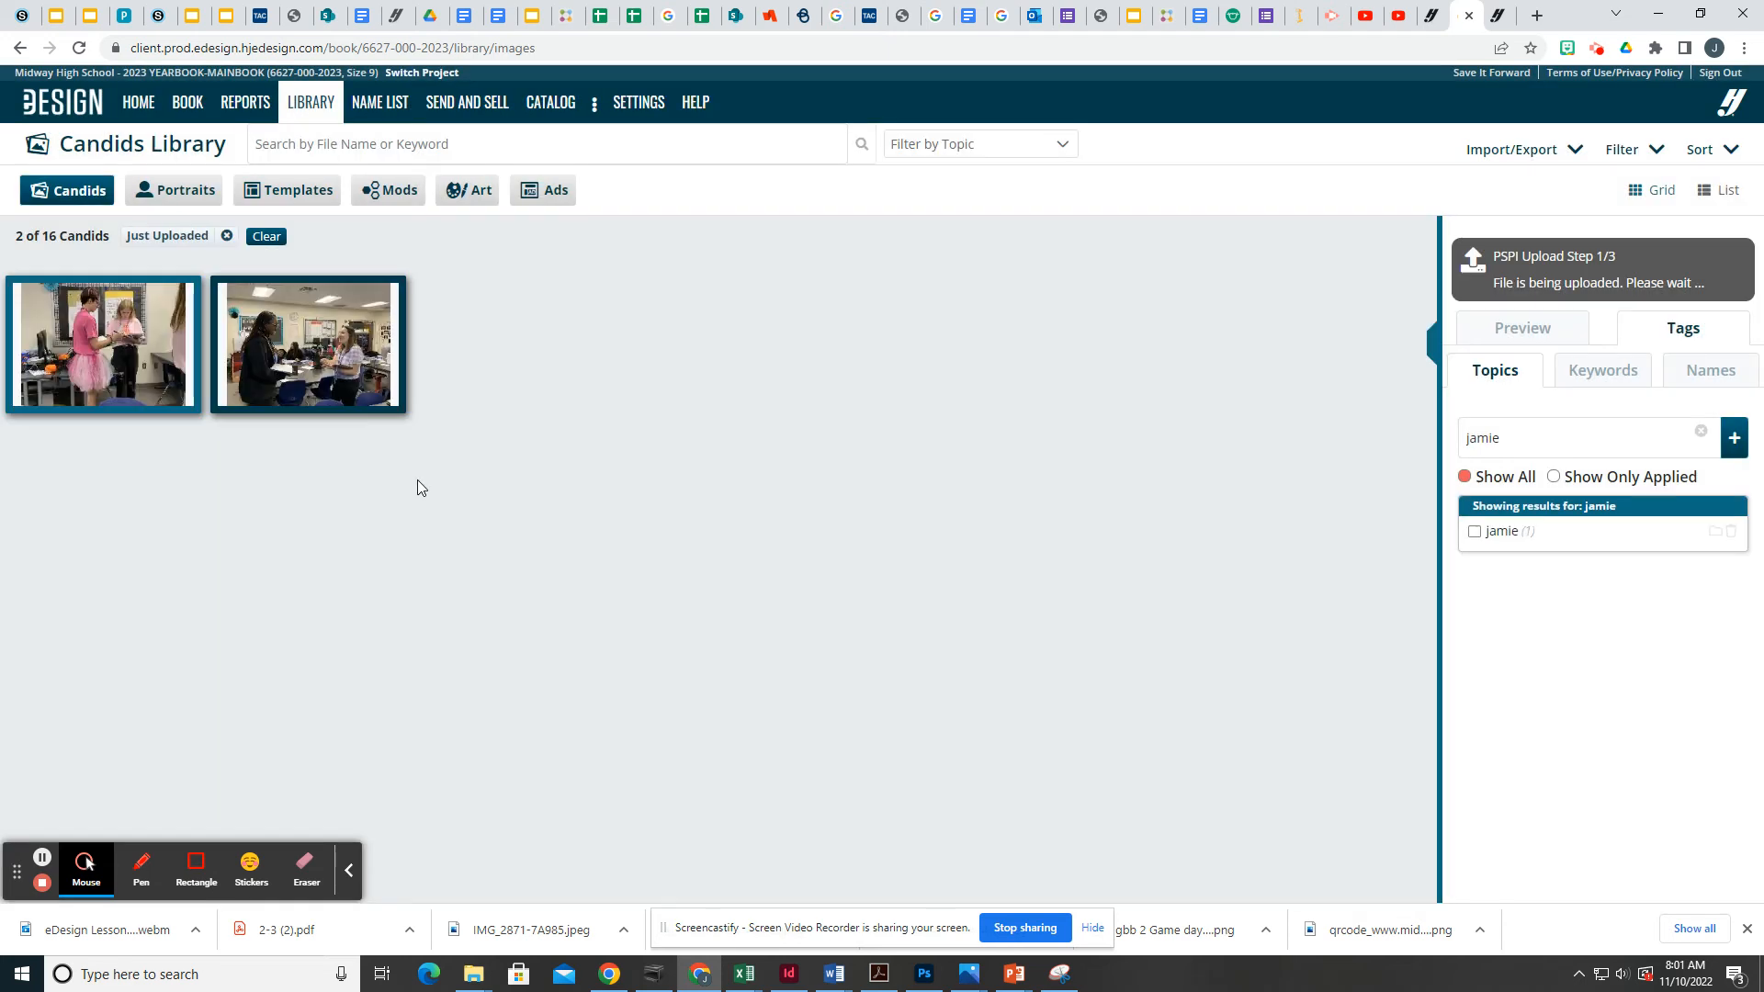
pyautogui.click(1567, 438)
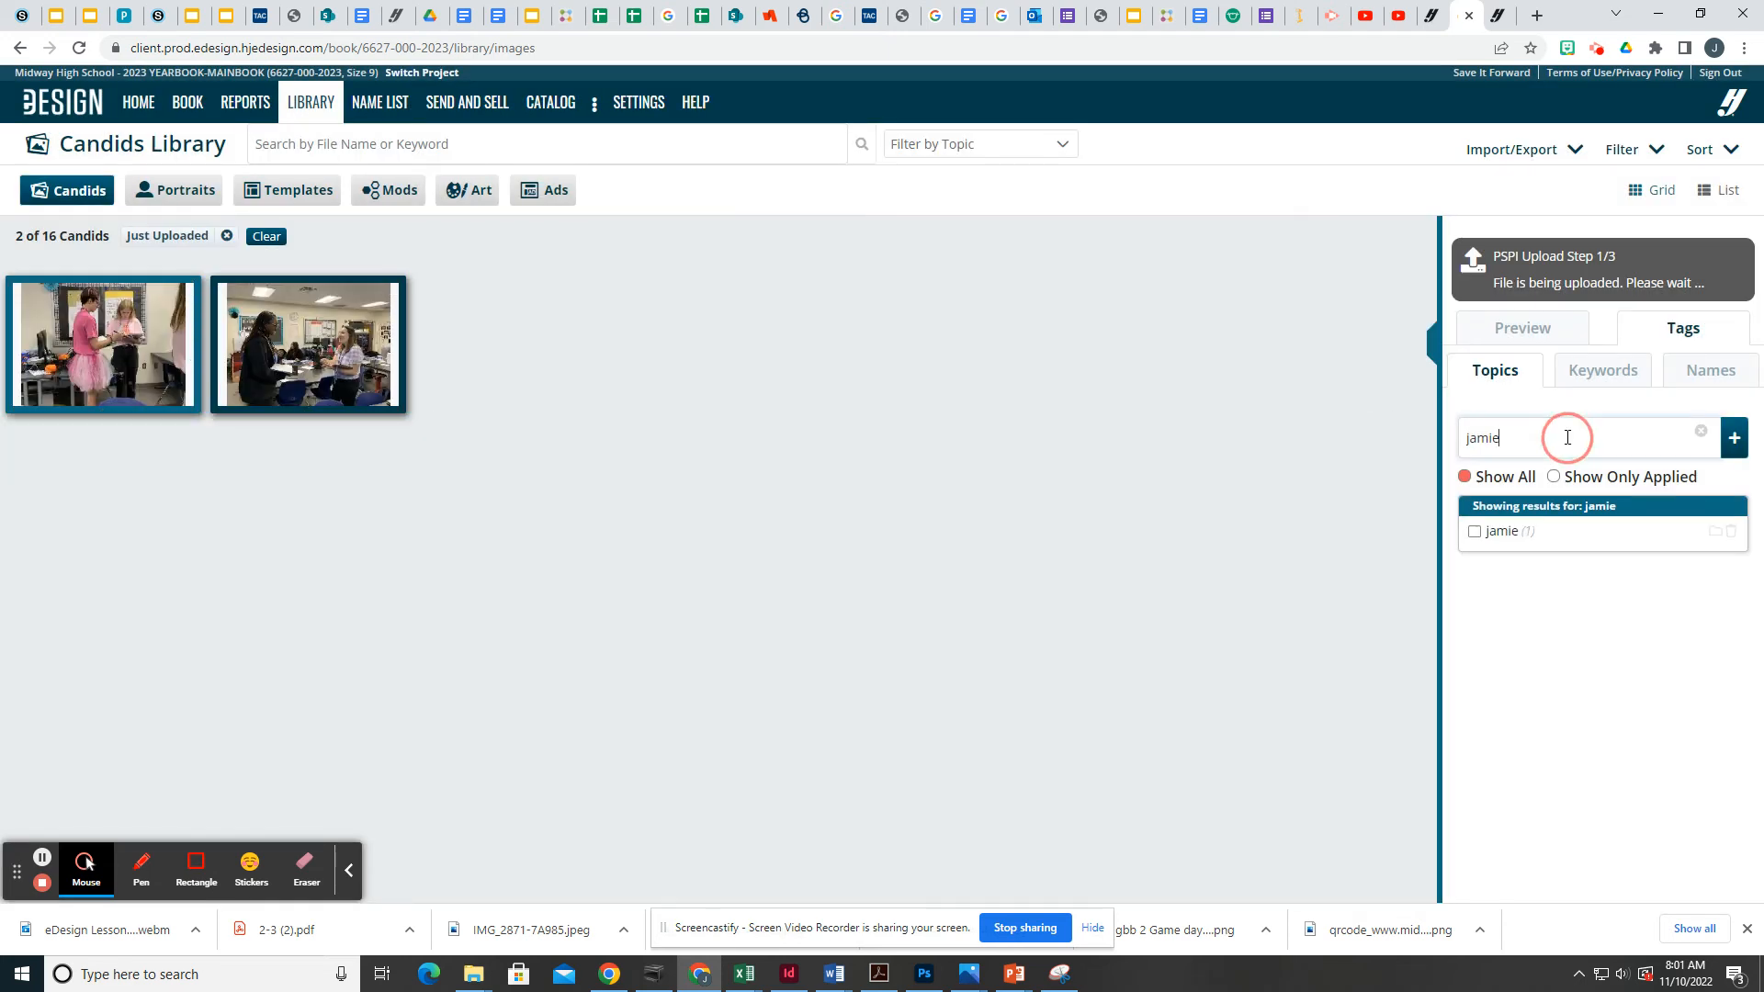
pyautogui.click(1475, 532)
# Open the pages 2-3 spread from the book, unlock page 3 for editing, and show the candid photos.
pyautogui.click(188, 104)
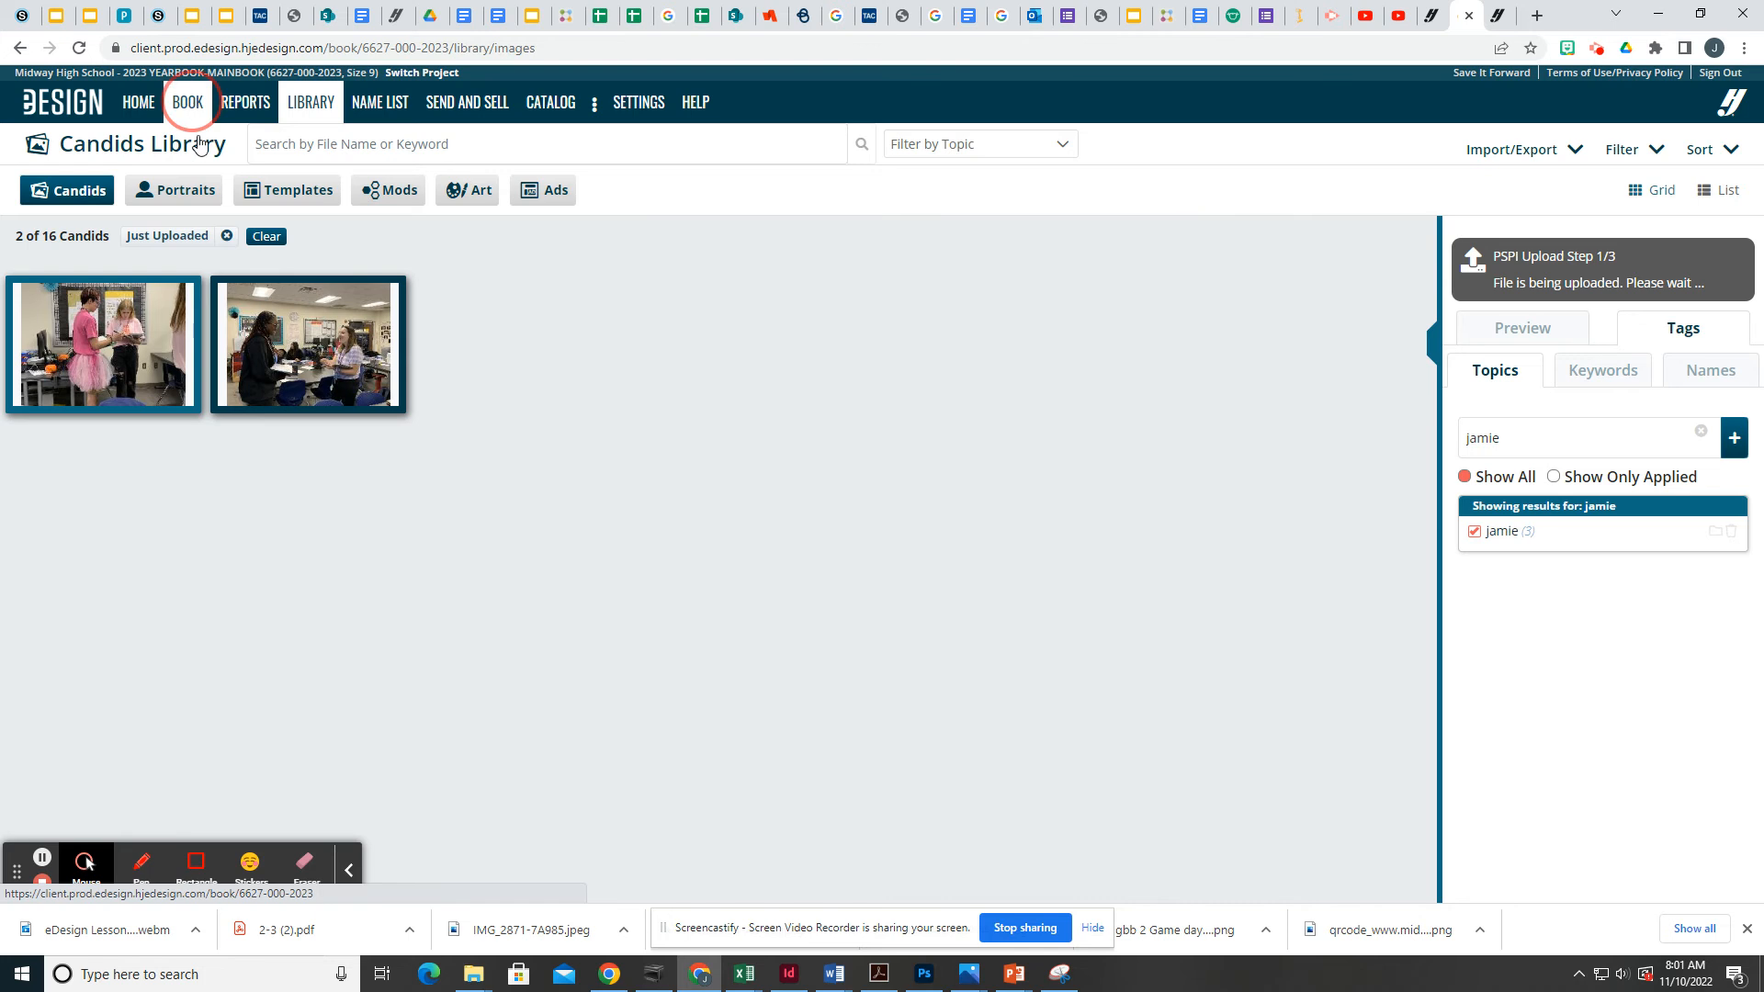
pyautogui.click(551, 342)
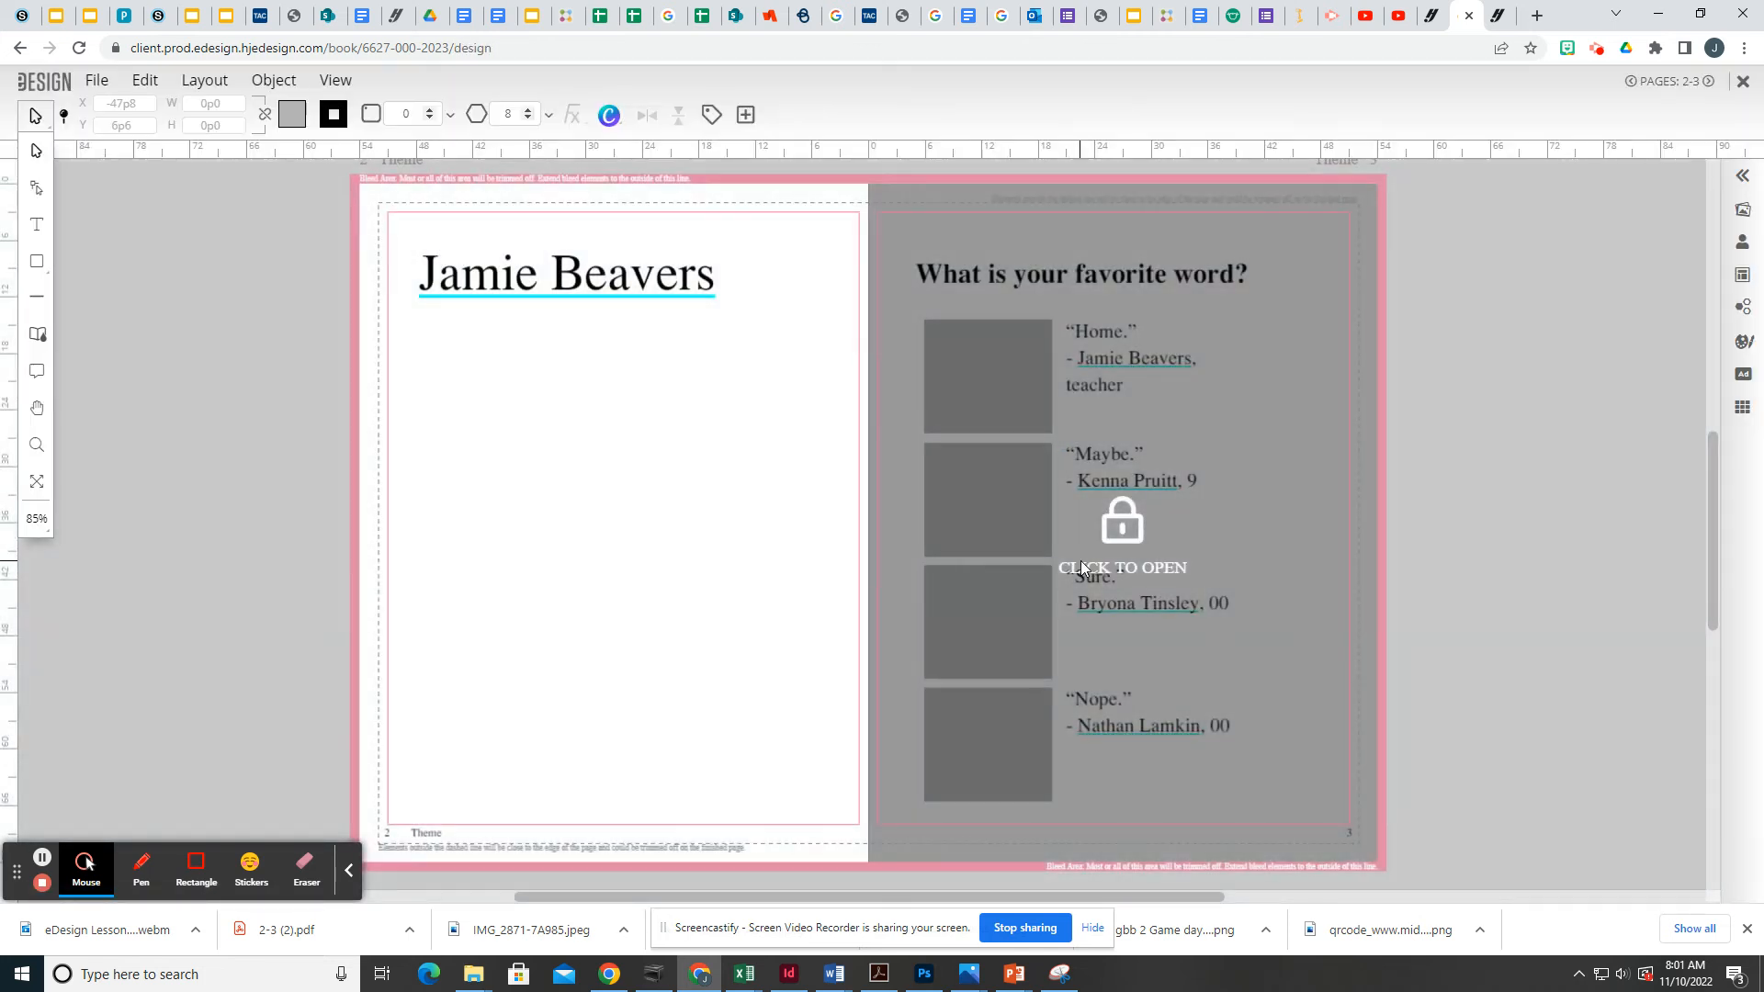
pyautogui.click(1082, 566)
pyautogui.click(1745, 213)
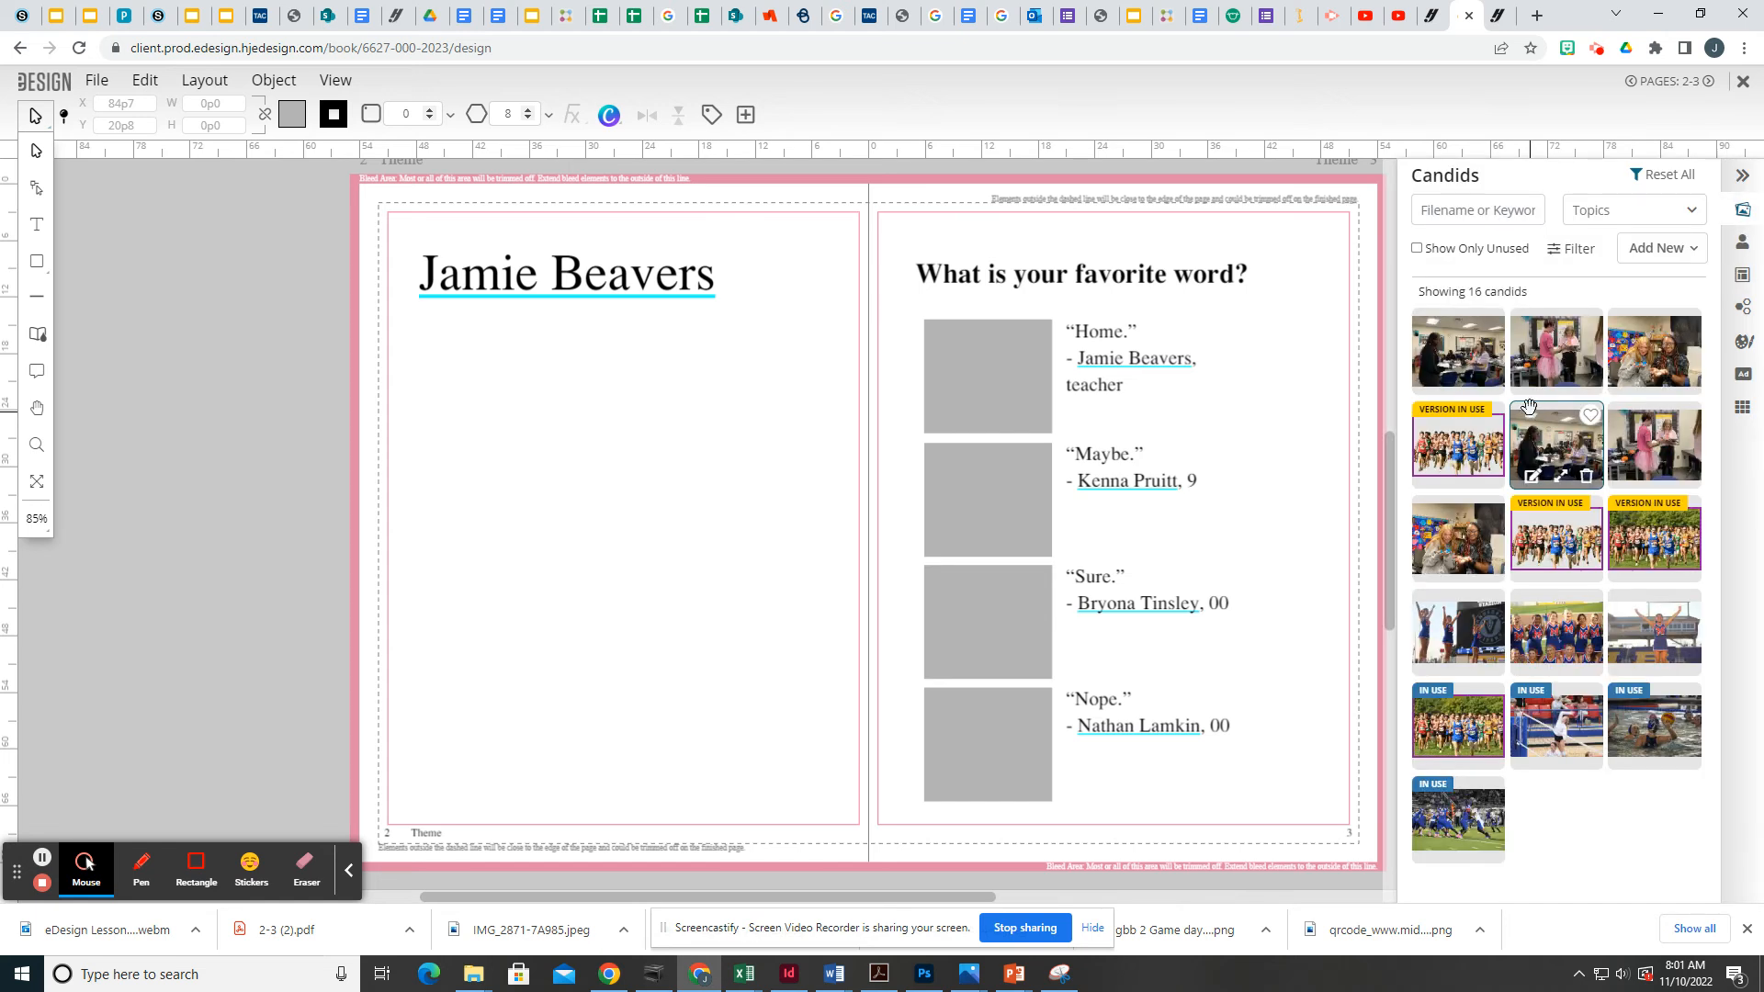
# Place the pink tutu photo beside "Nope.", the play doh photo beside "Maybe.", and the classroom conversation photo beside "Sure.".
pyautogui.moveTo(1529, 361); pyautogui.dragTo(988, 713)
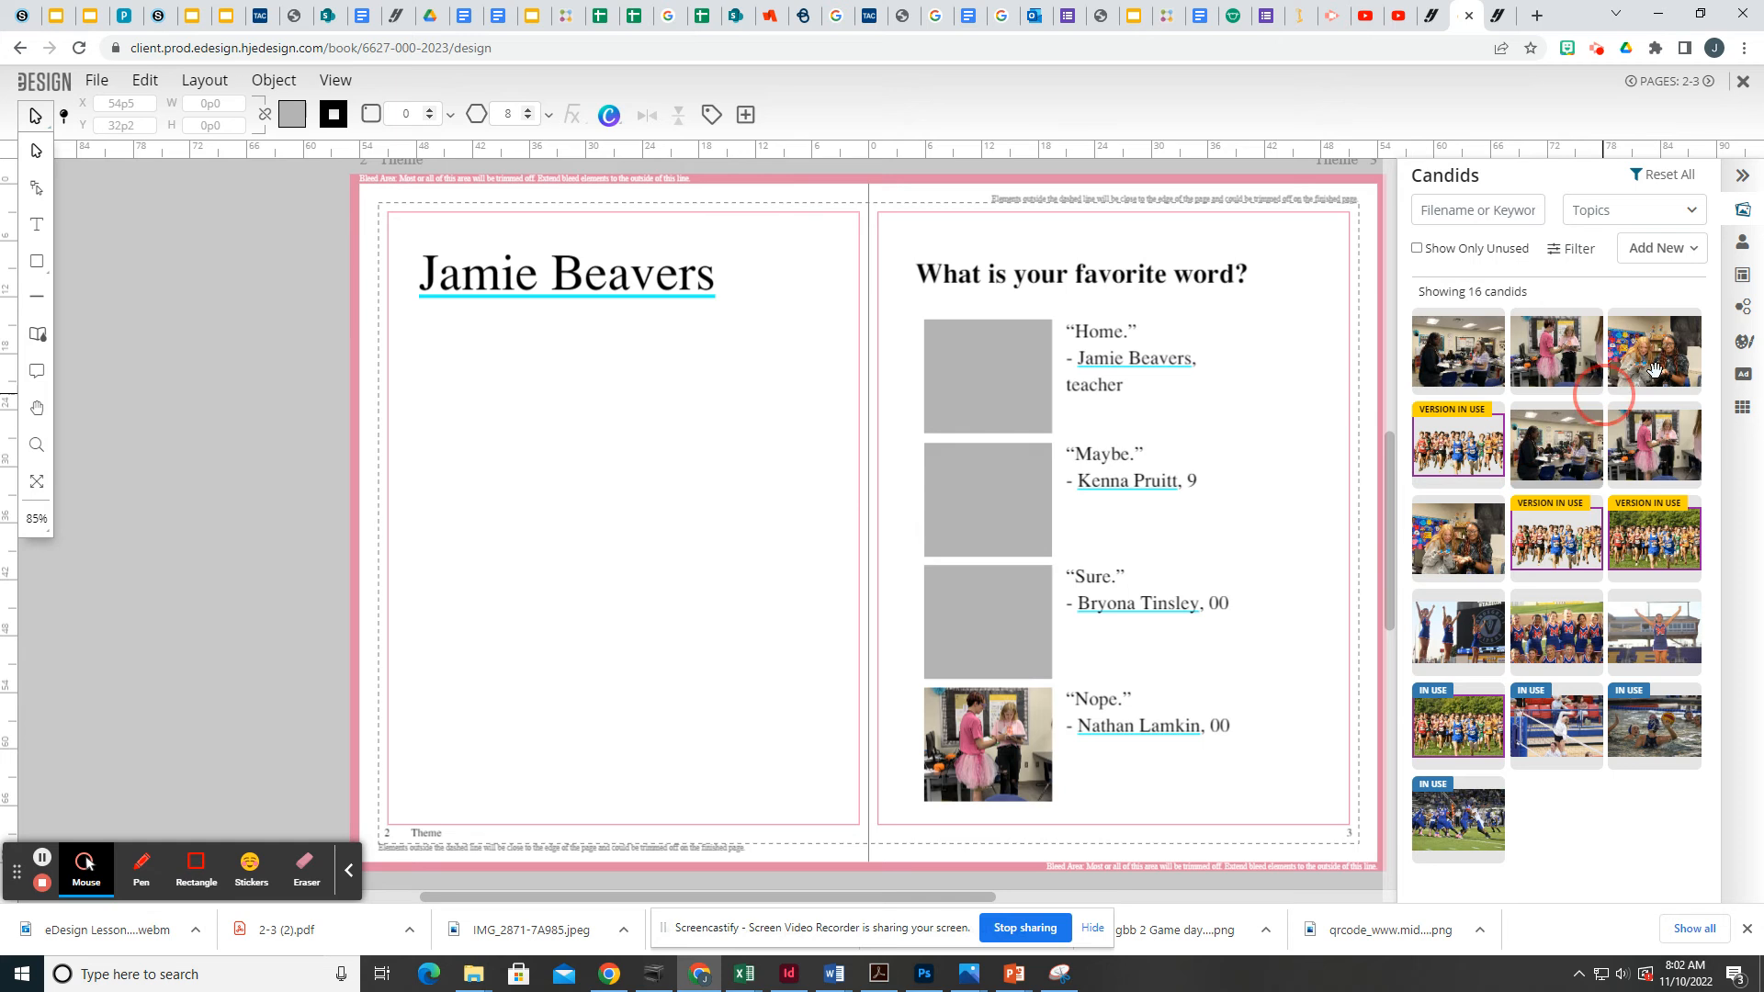
pyautogui.moveTo(1654, 352); pyautogui.dragTo(995, 483)
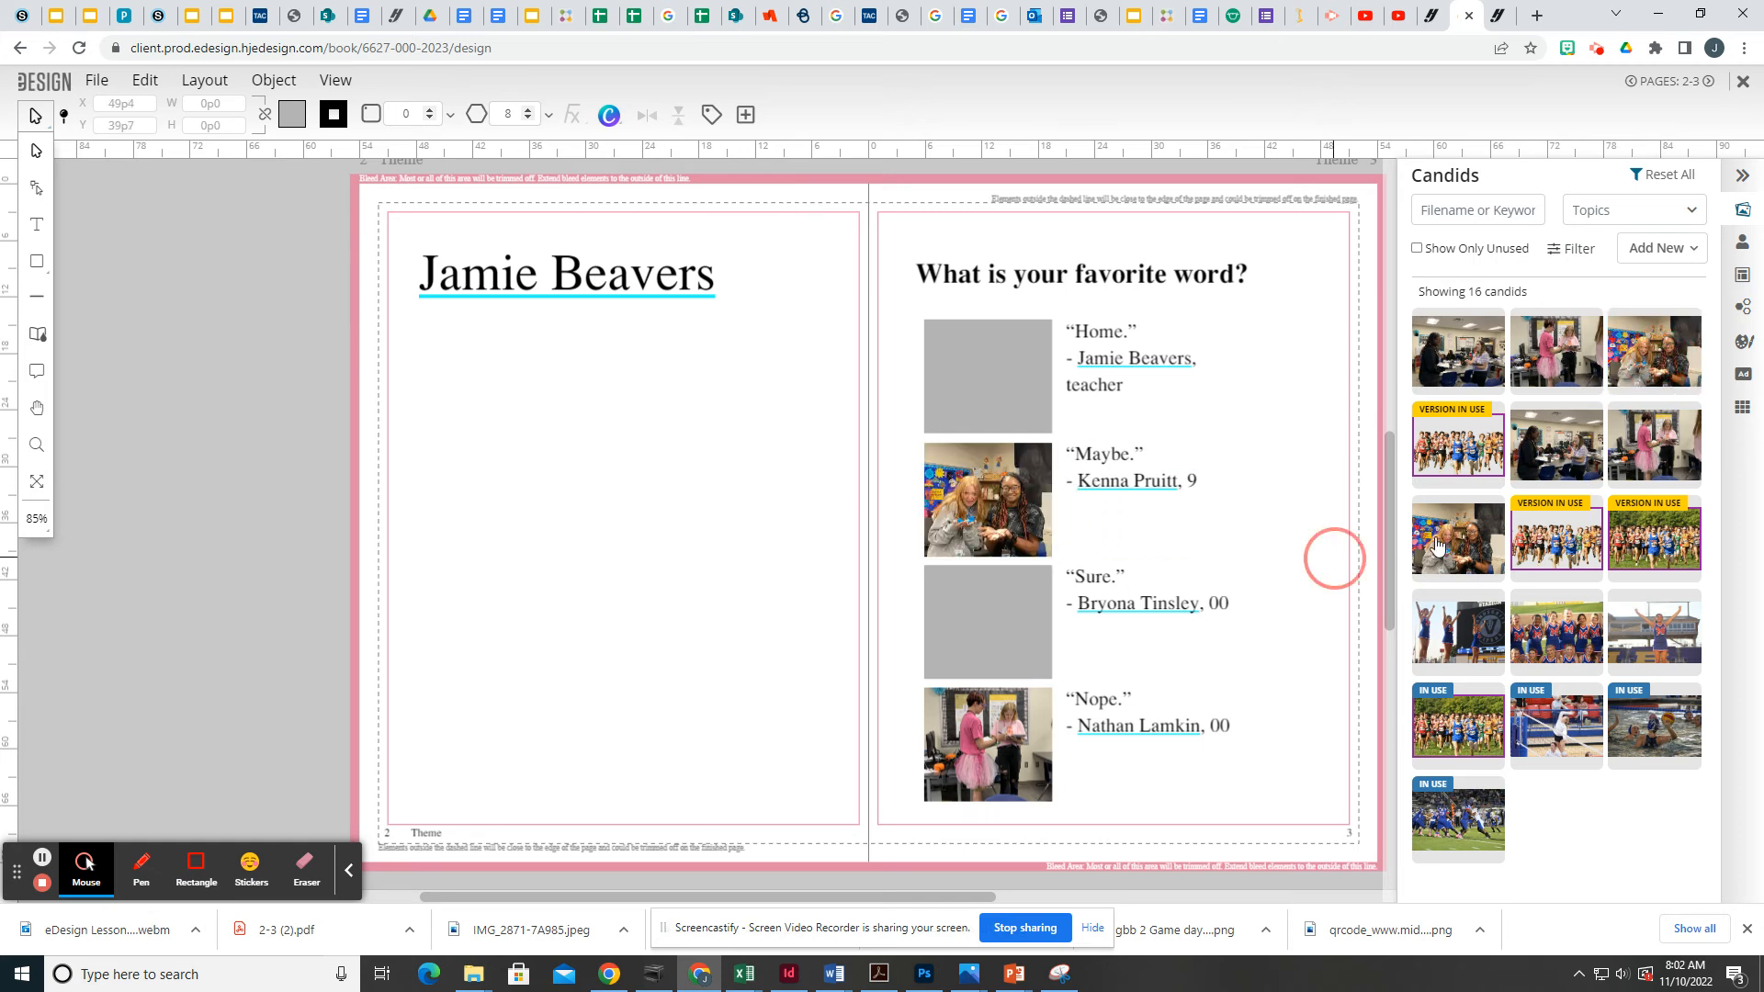
pyautogui.moveTo(1560, 439); pyautogui.dragTo(1005, 602)
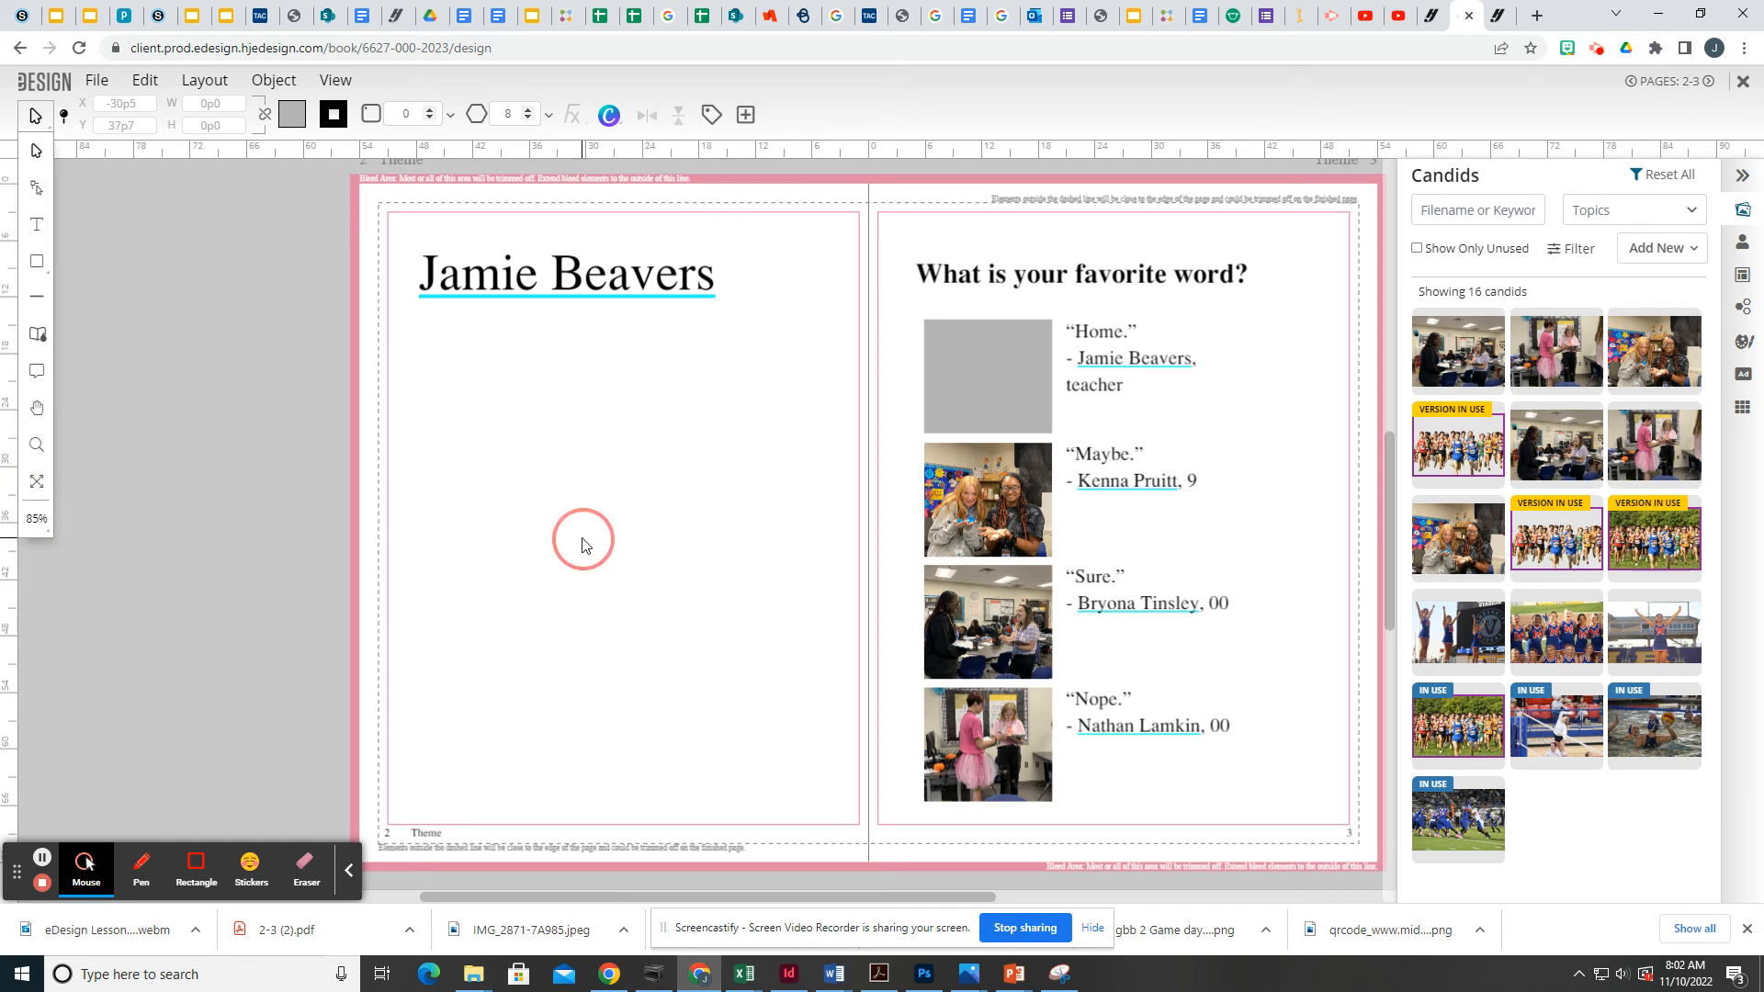
# Open the photo beside "Nope." for image editing and nudge it within its frame, first left and then right.
pyautogui.hotkey('ctrl', '+')
pyautogui.hotkey('ctrl', '+')
pyautogui.hotkey('ctrl', '+')
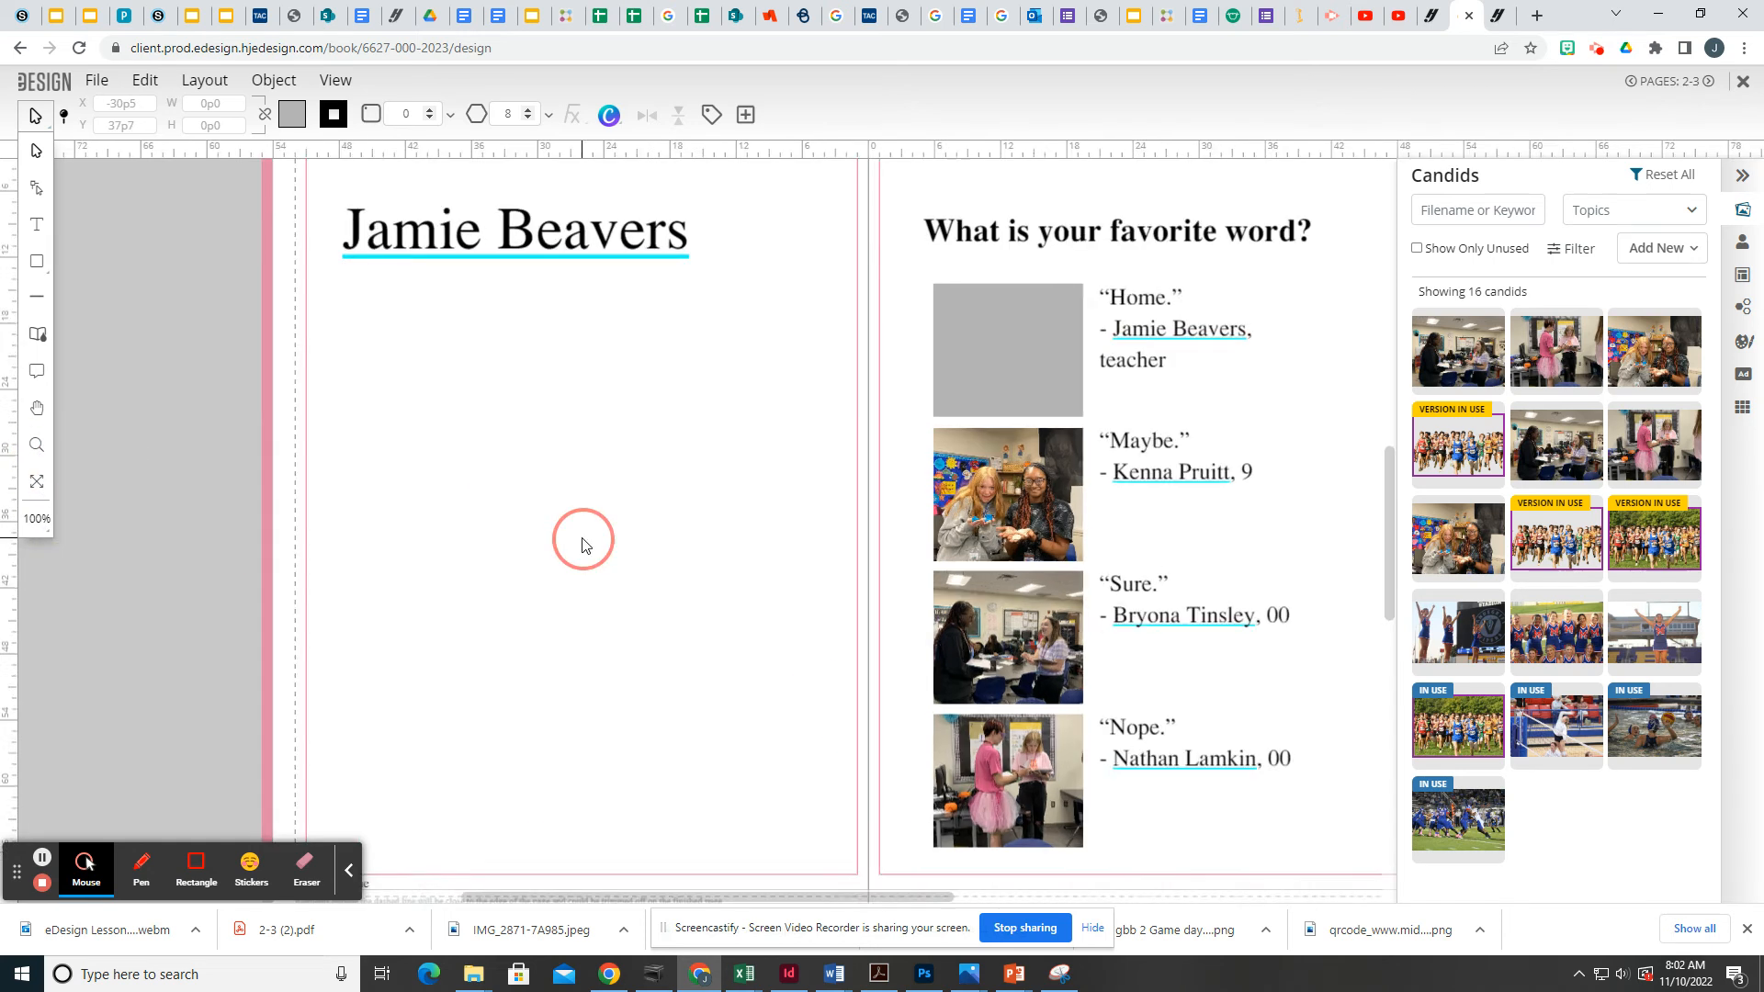
pyautogui.scroll(-4, 1135, 554)
pyautogui.scroll(-2, 1011, 716)
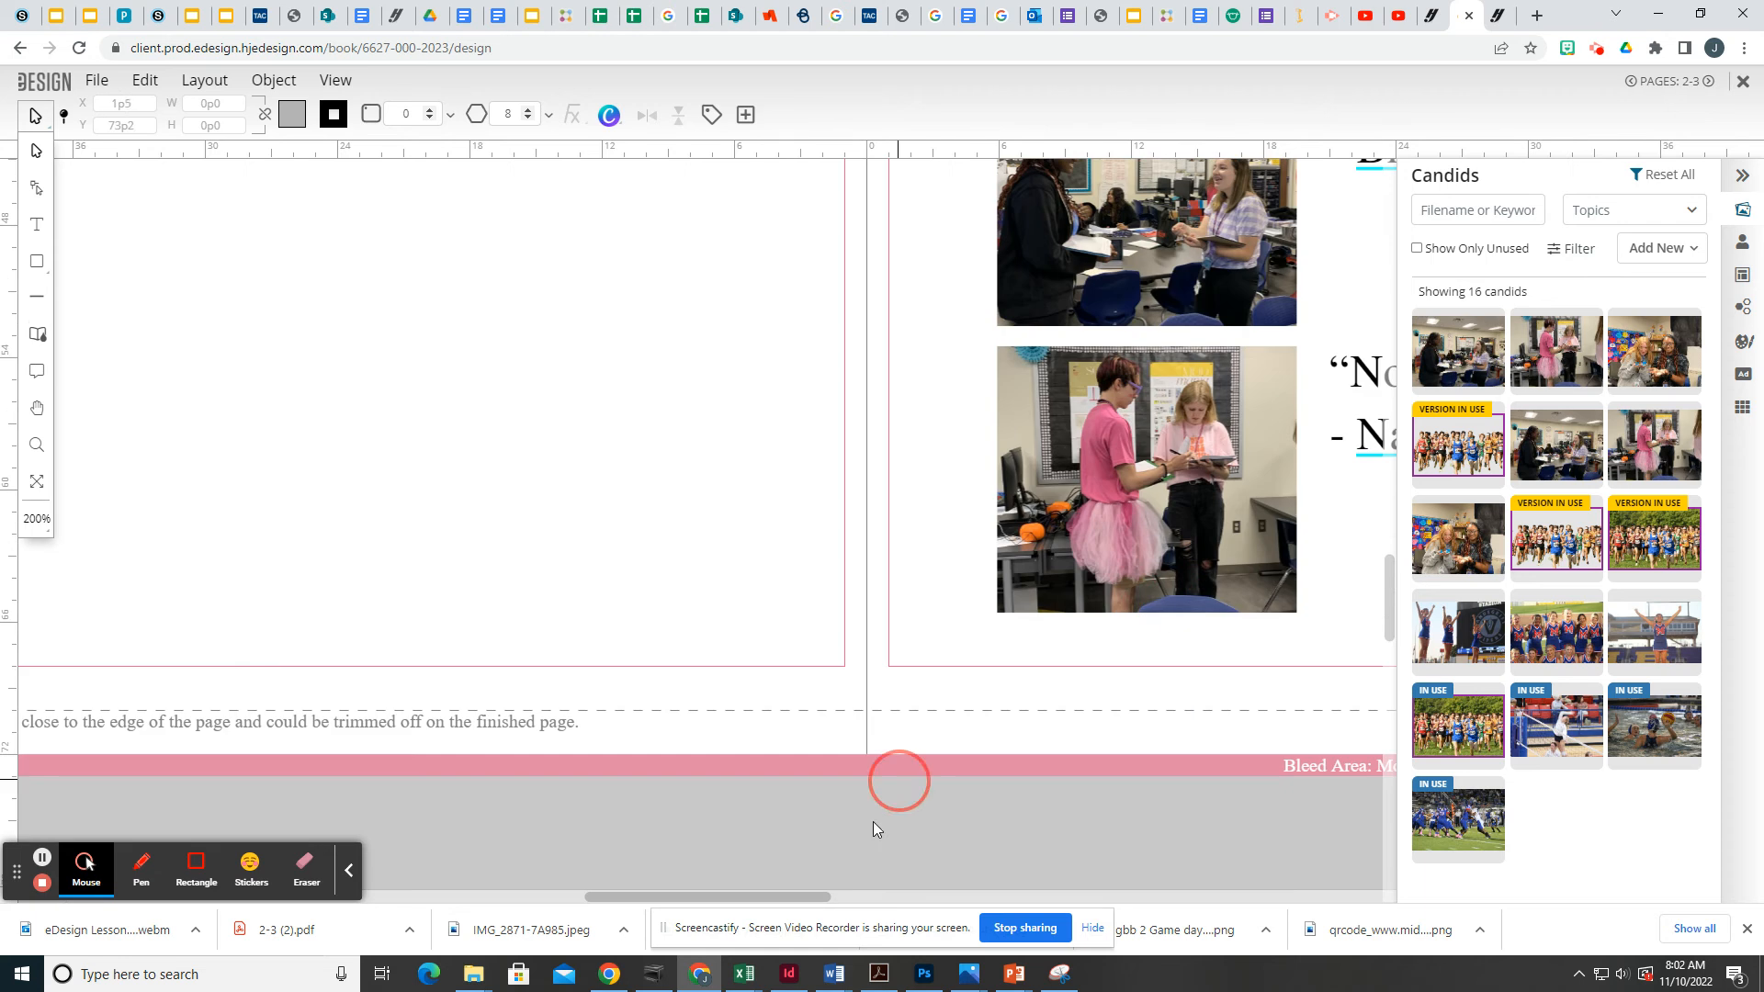
pyautogui.moveTo(768, 896); pyautogui.dragTo(836, 802)
pyautogui.scroll(1, 708, 512)
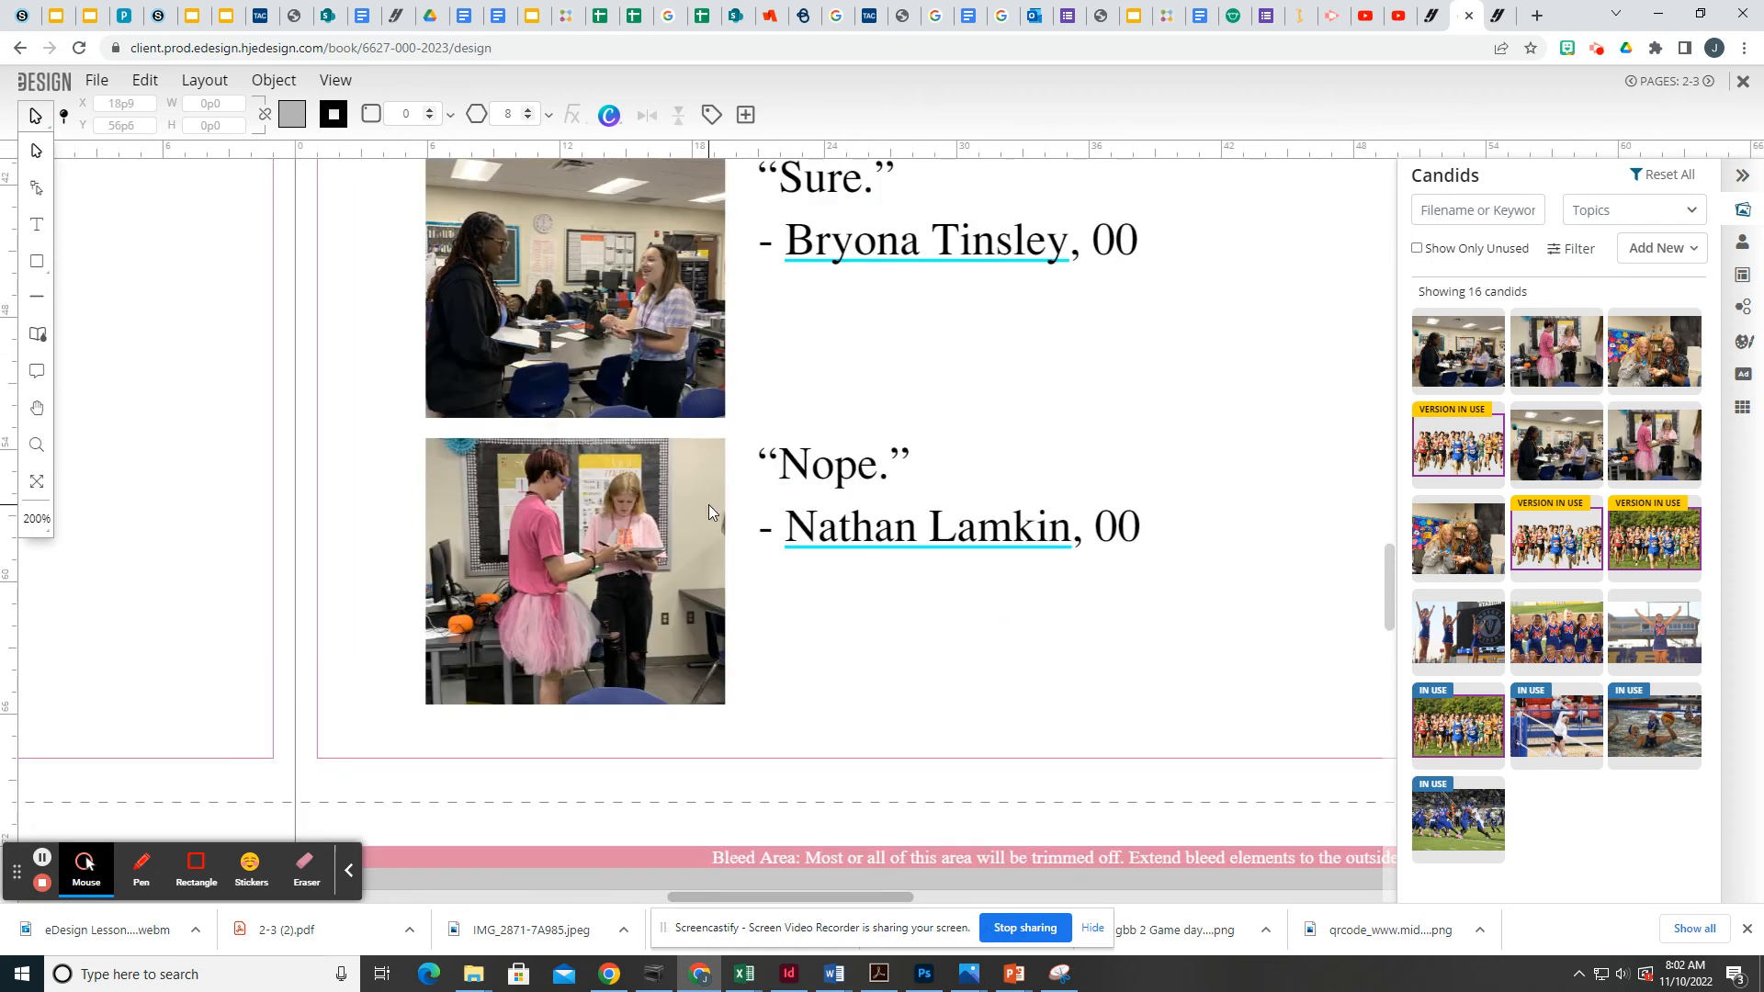
pyautogui.doubleClick(504, 527)
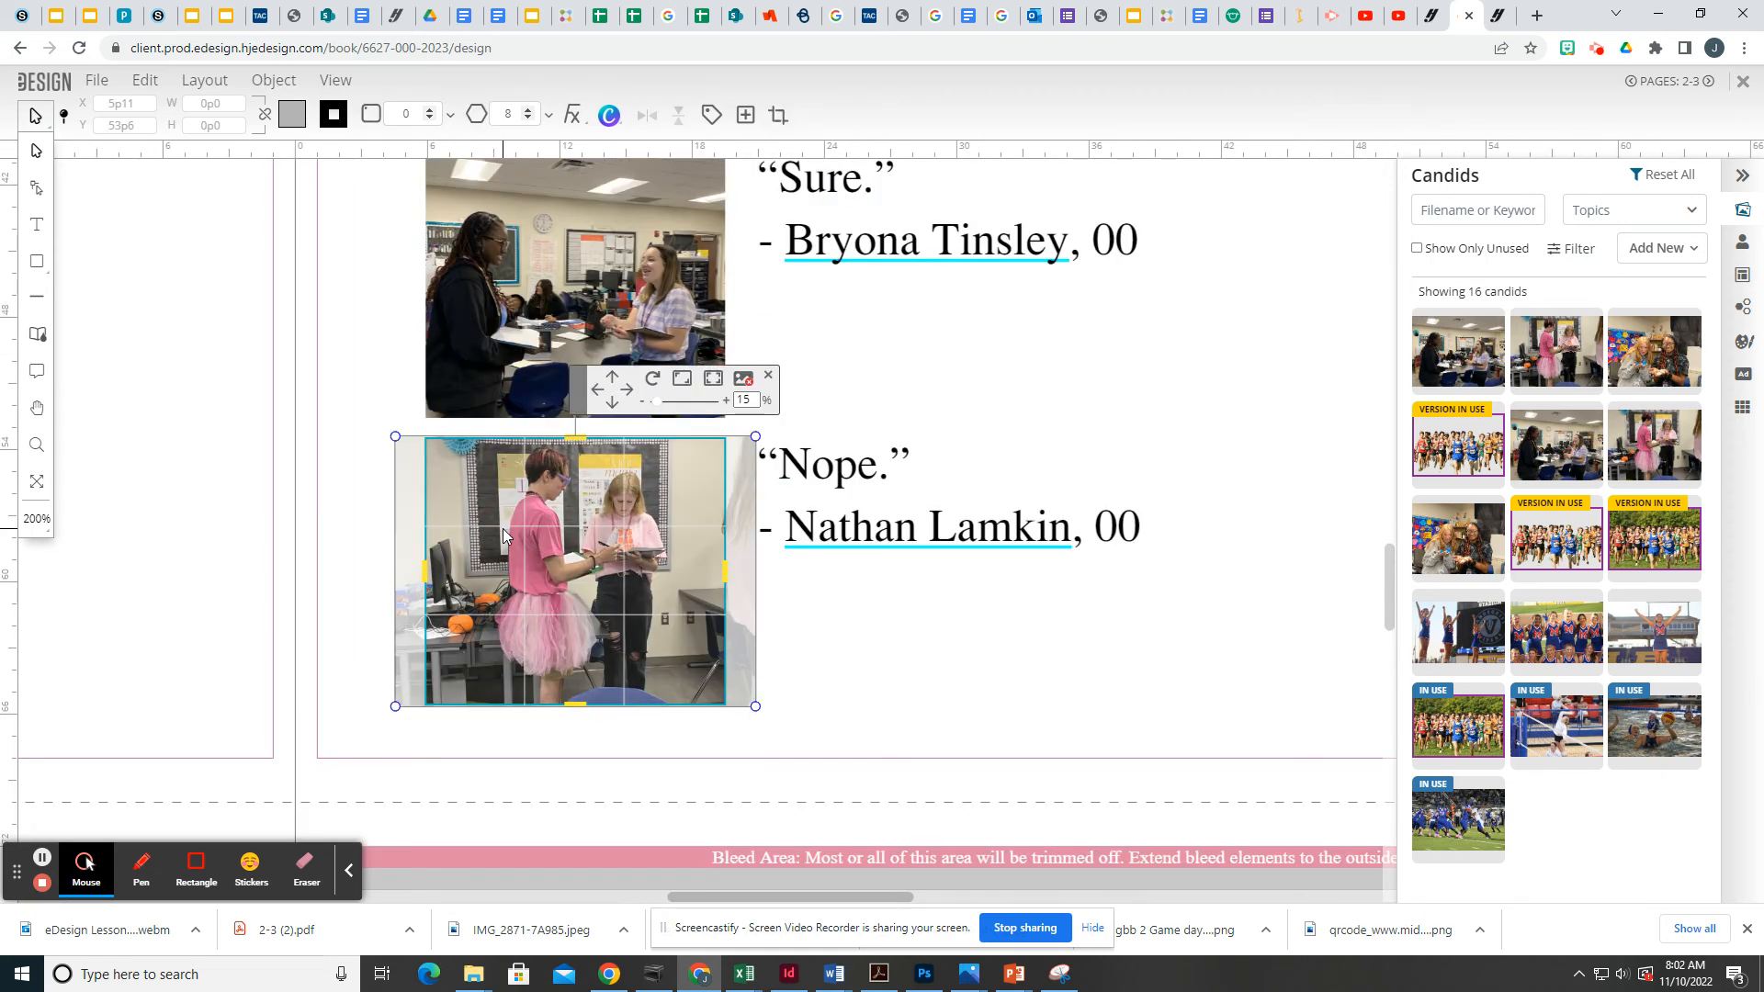
pyautogui.click(597, 397)
pyautogui.click(597, 397)
pyautogui.click(630, 395)
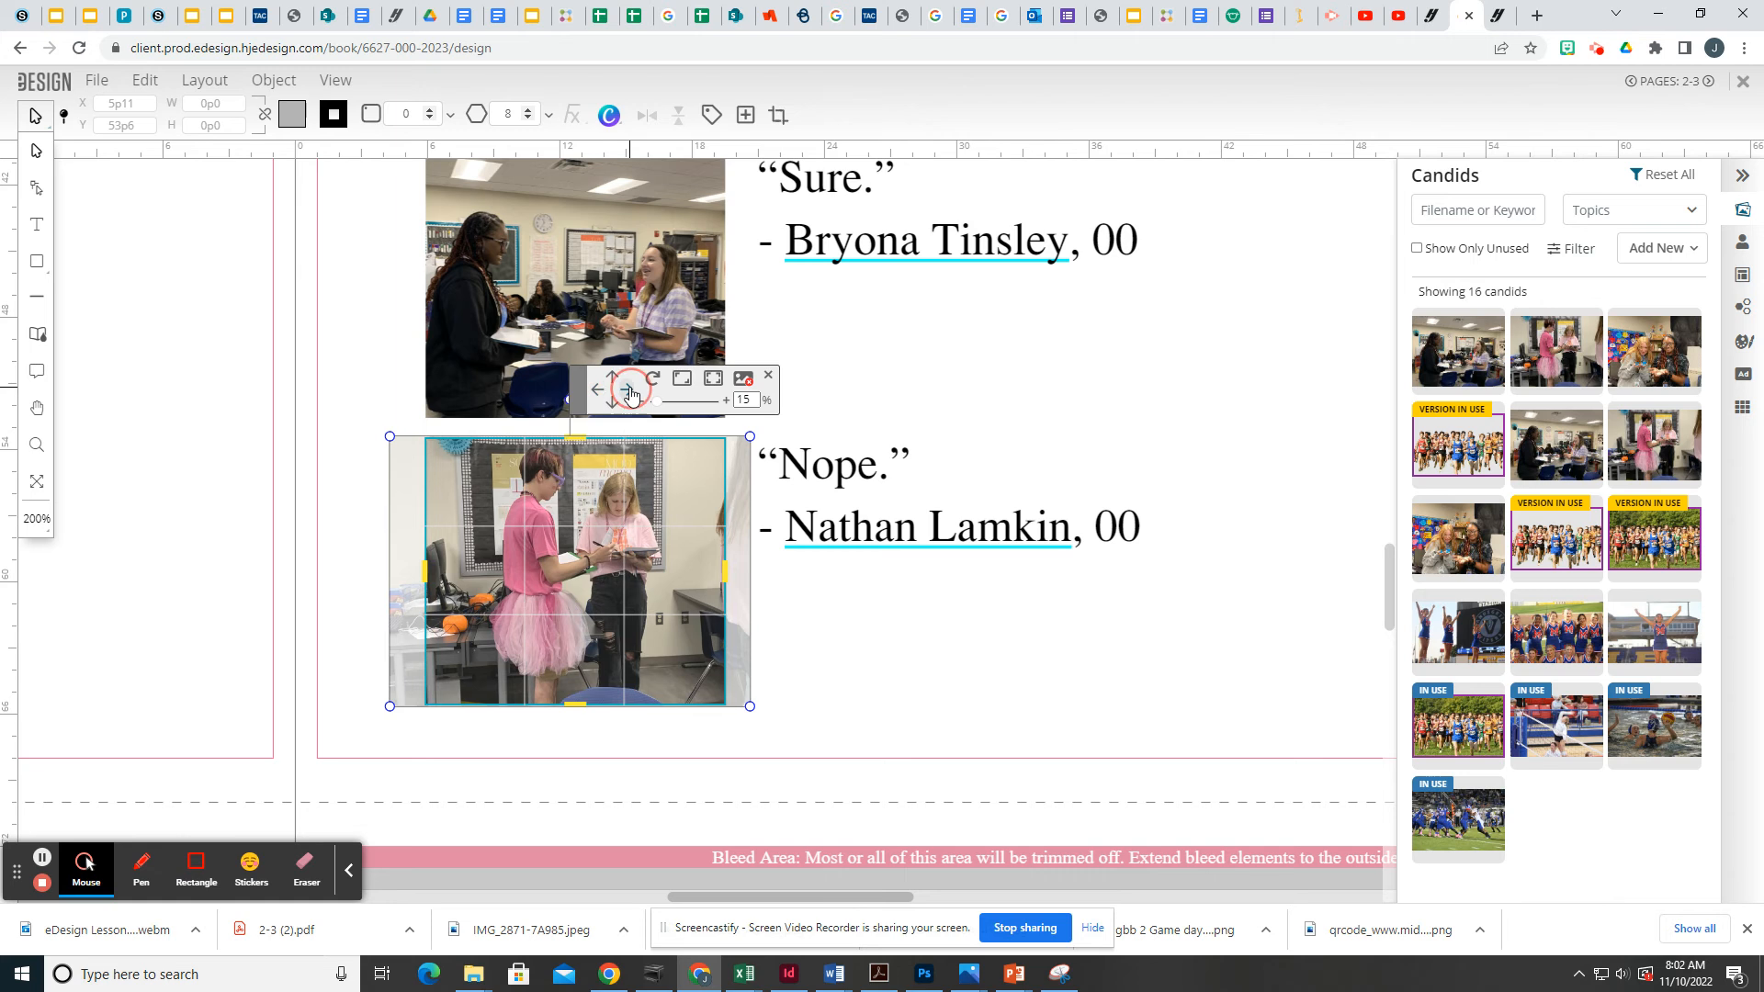
pyautogui.click(631, 395)
pyautogui.click(629, 394)
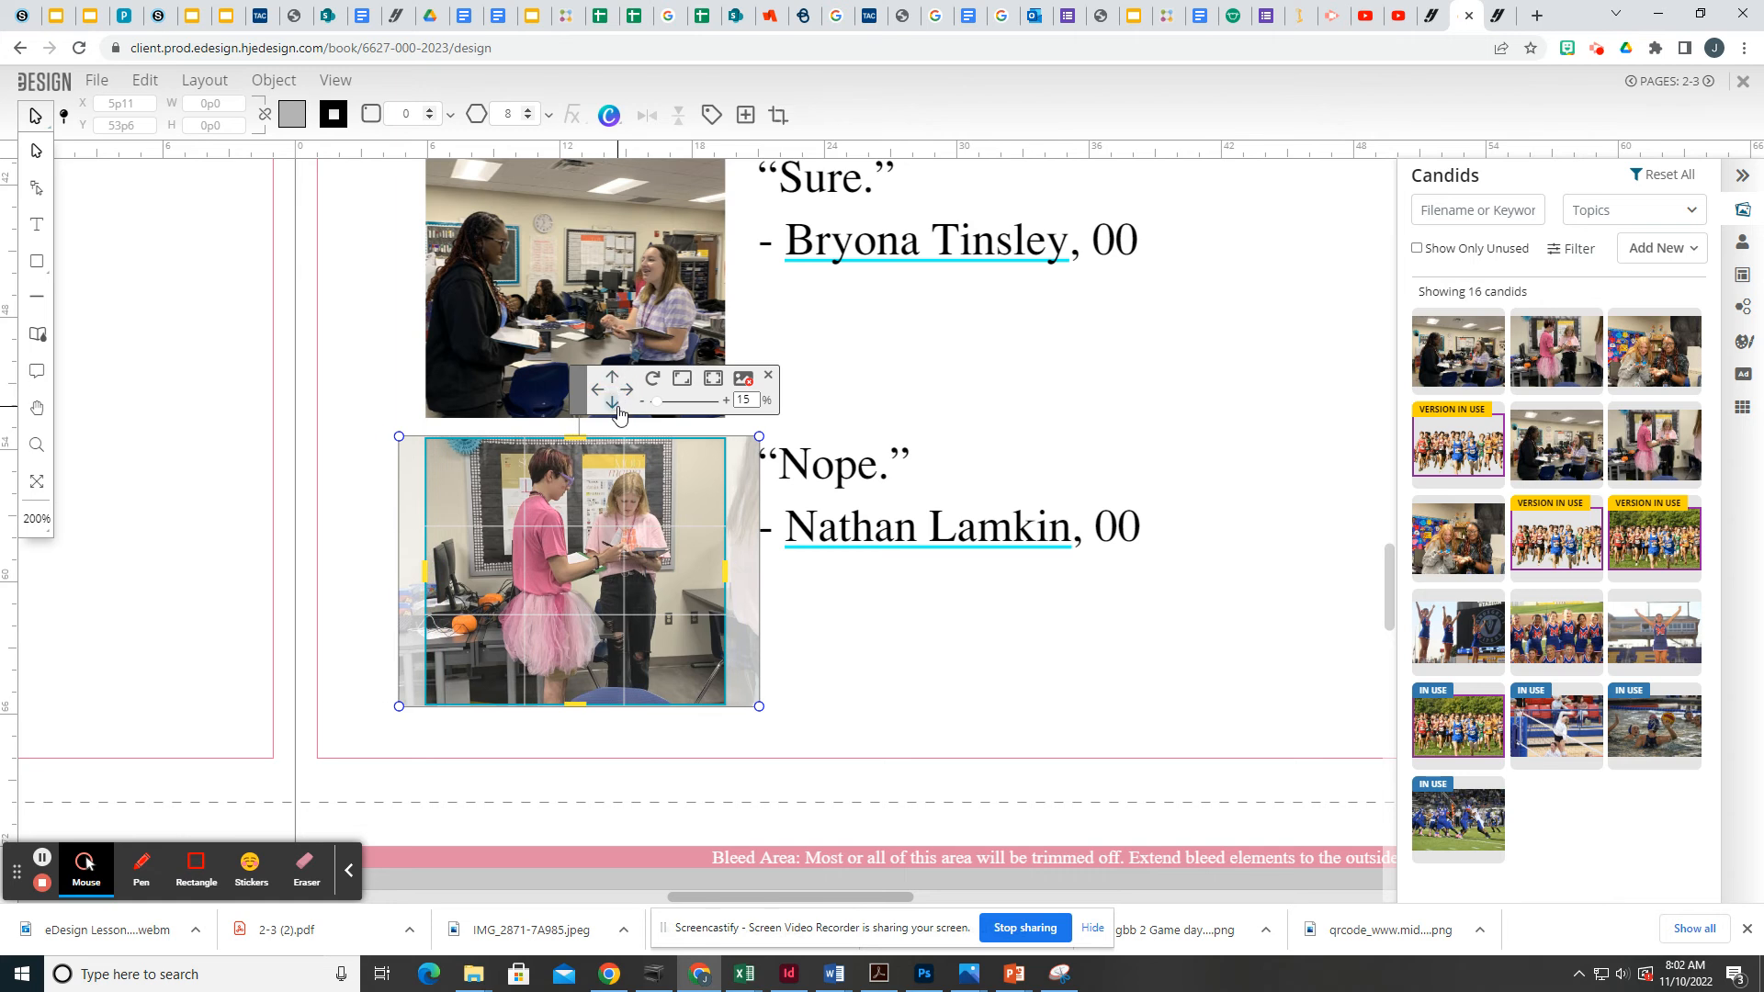
# Rotate the photo beside "Nope." inside its frame through a full turn.
pyautogui.click(652, 386)
pyautogui.click(653, 386)
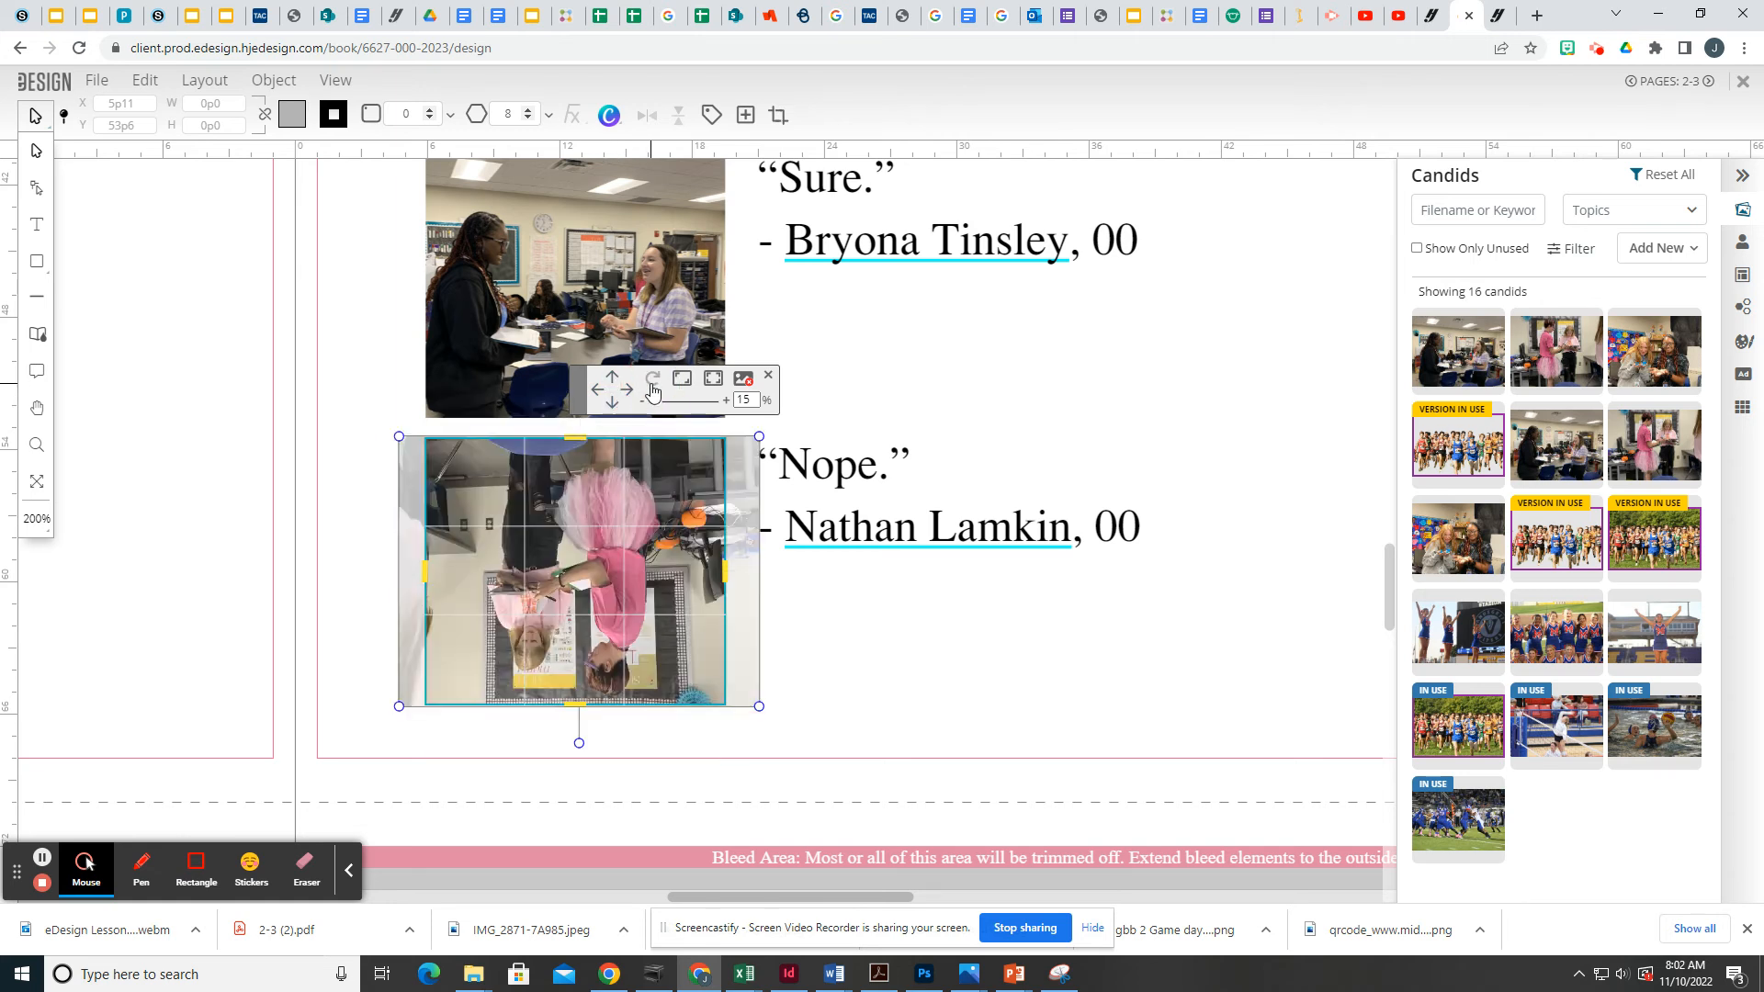
pyautogui.click(652, 386)
pyautogui.click(652, 386)
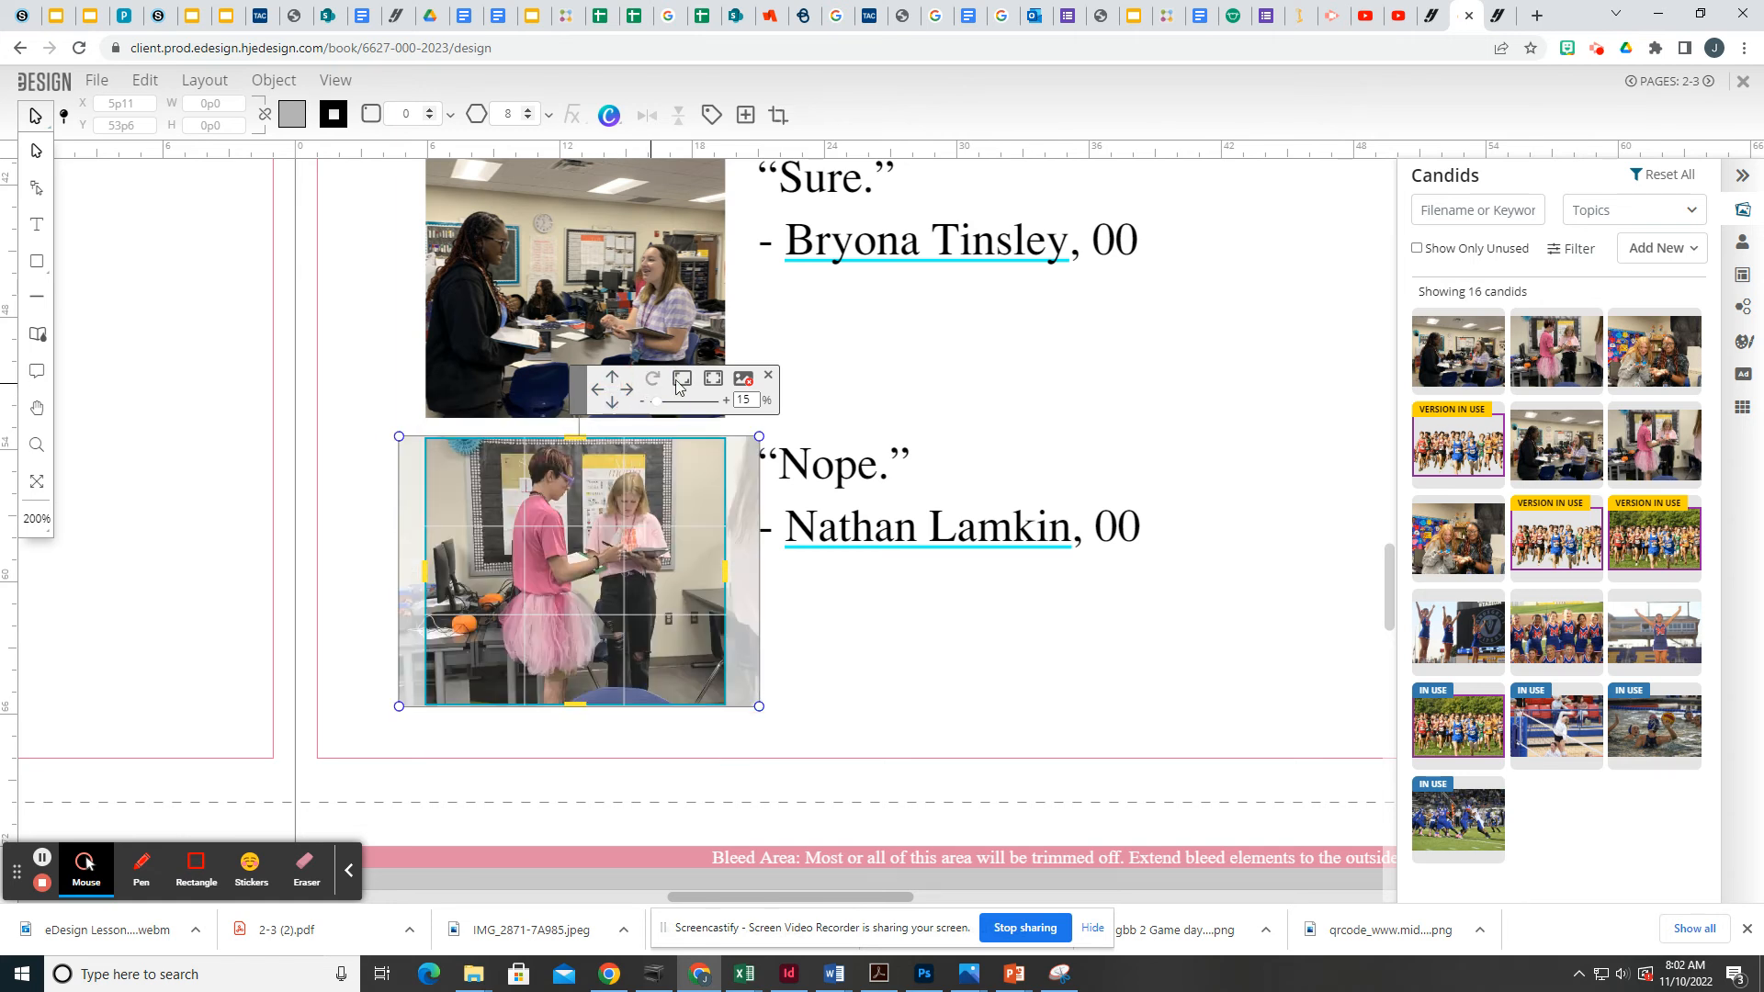
# Try the frame fitting options on the photo beside "Nope.", and start removing it from the frame but cancel.
pyautogui.click(684, 380)
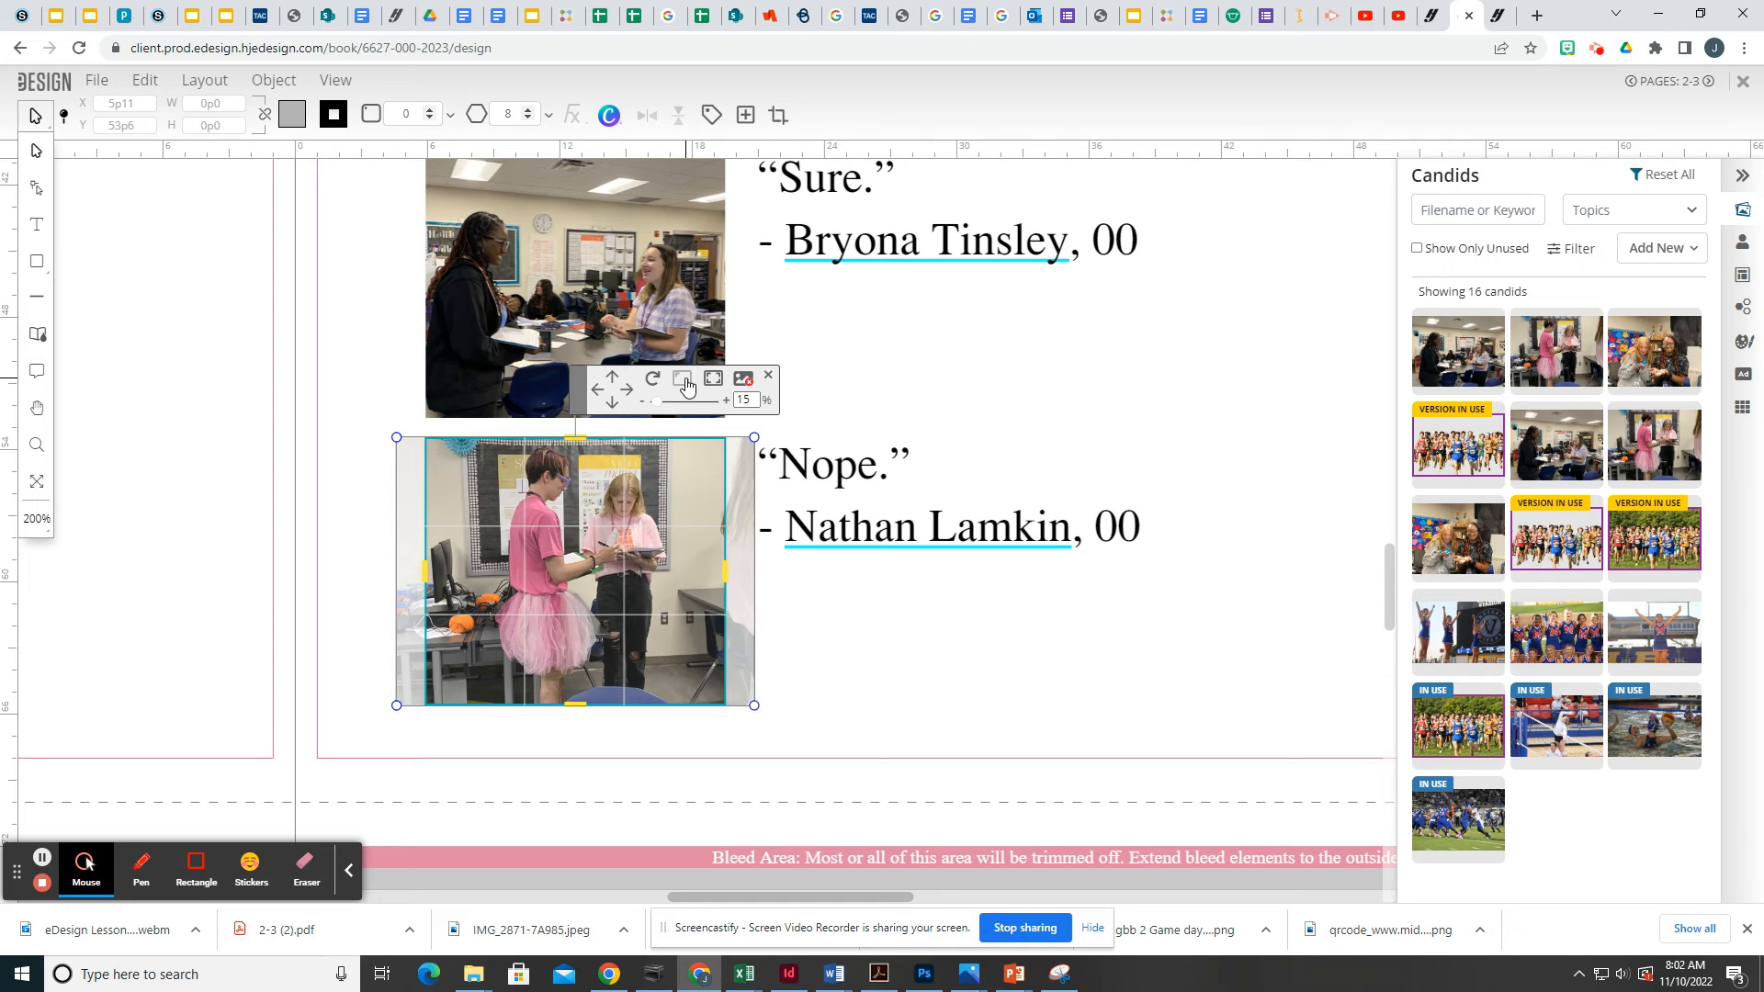
pyautogui.click(687, 382)
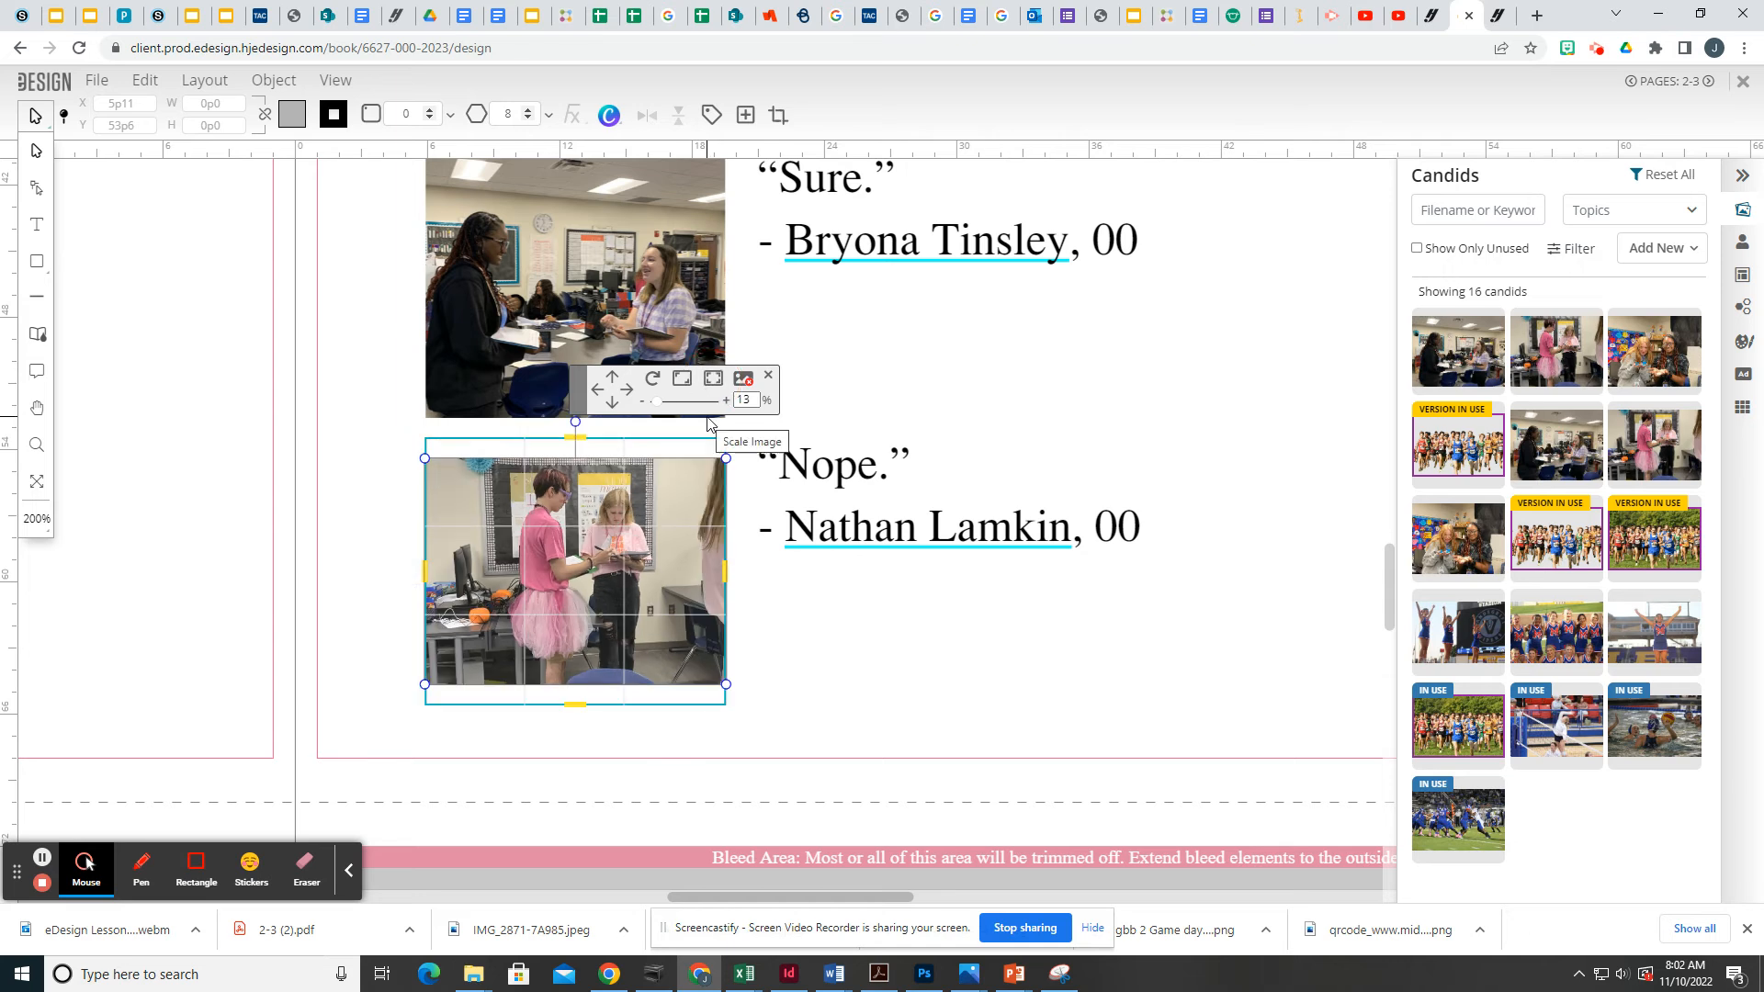
pyautogui.click(743, 385)
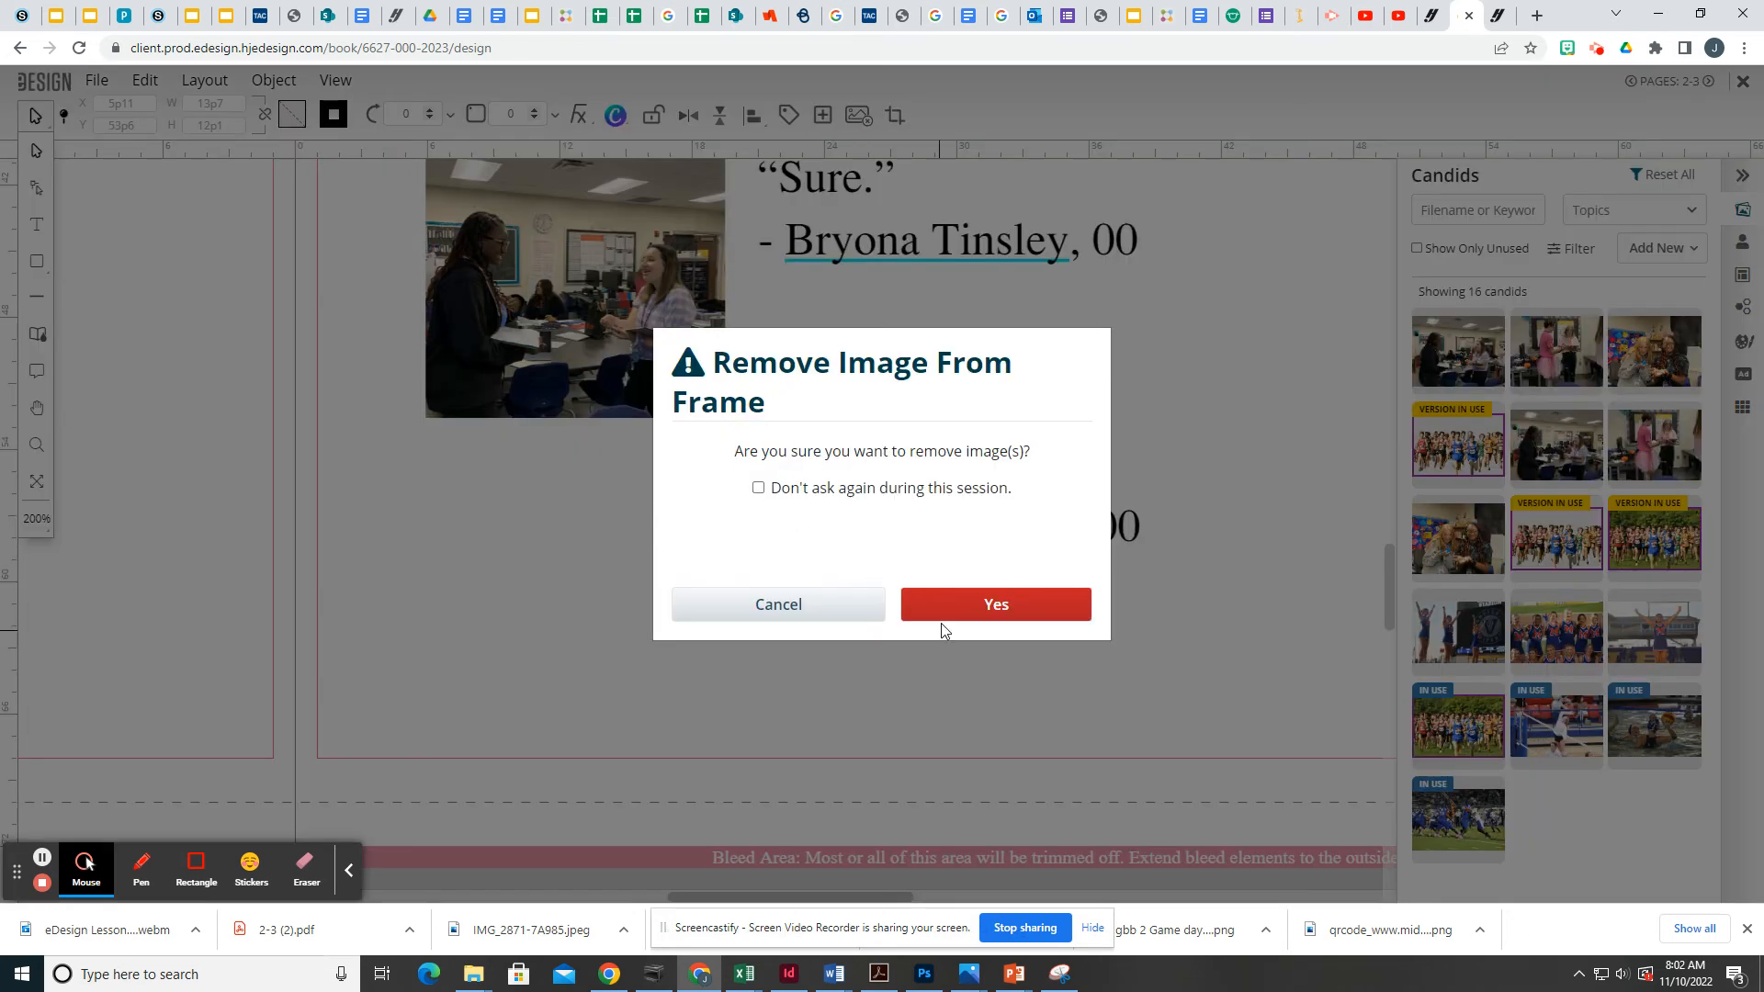
pyautogui.click(762, 609)
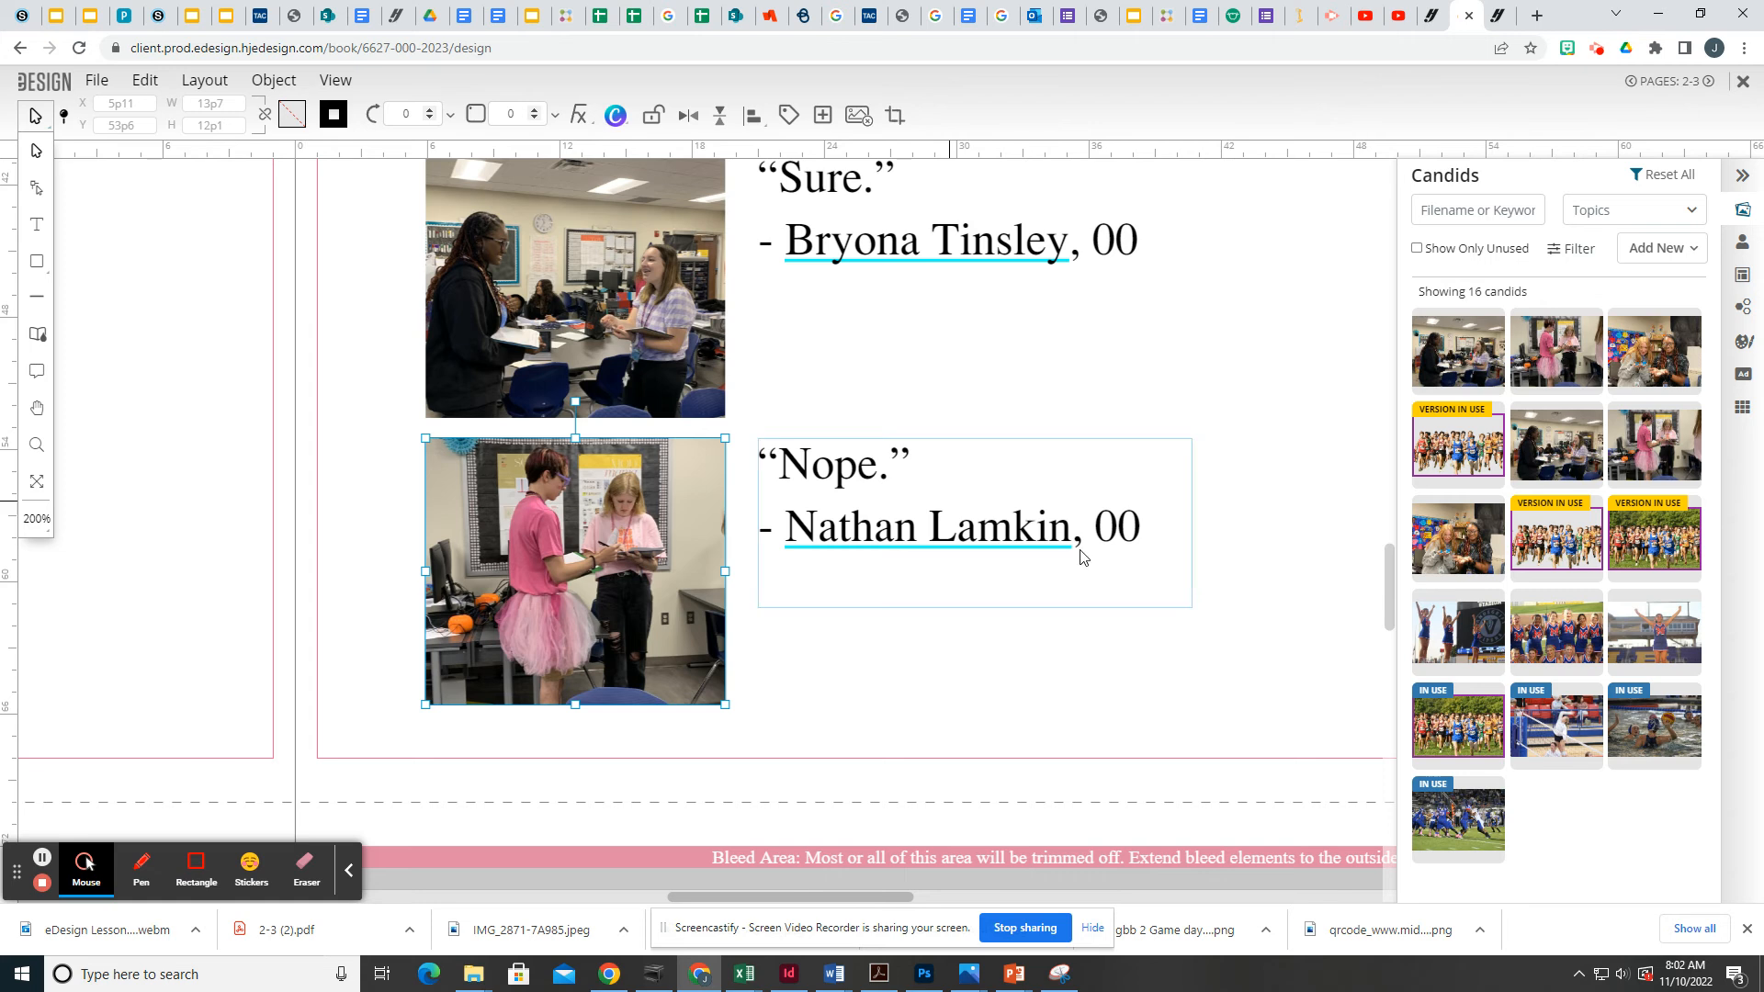
# Replace the photo beside "Nope." with the classroom conversation photo, then swap in the pink tutu photo.
pyautogui.moveTo(1546, 458); pyautogui.dragTo(713, 708)
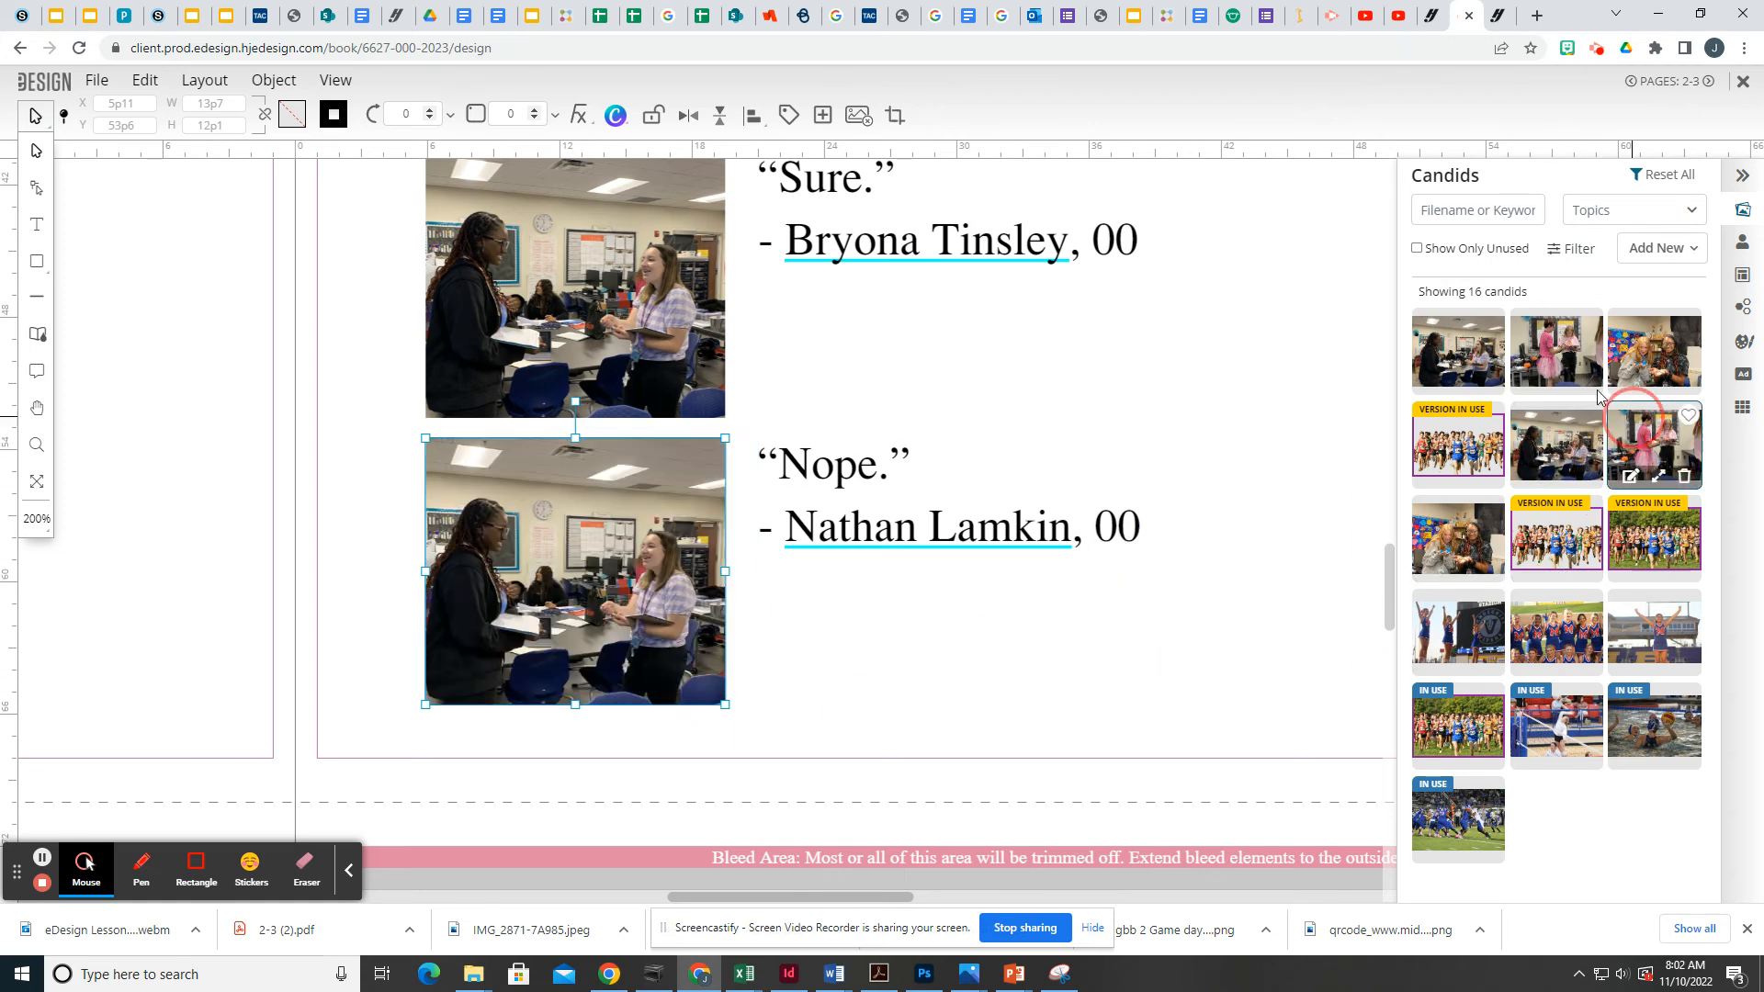
pyautogui.moveTo(1635, 423); pyautogui.dragTo(588, 662)
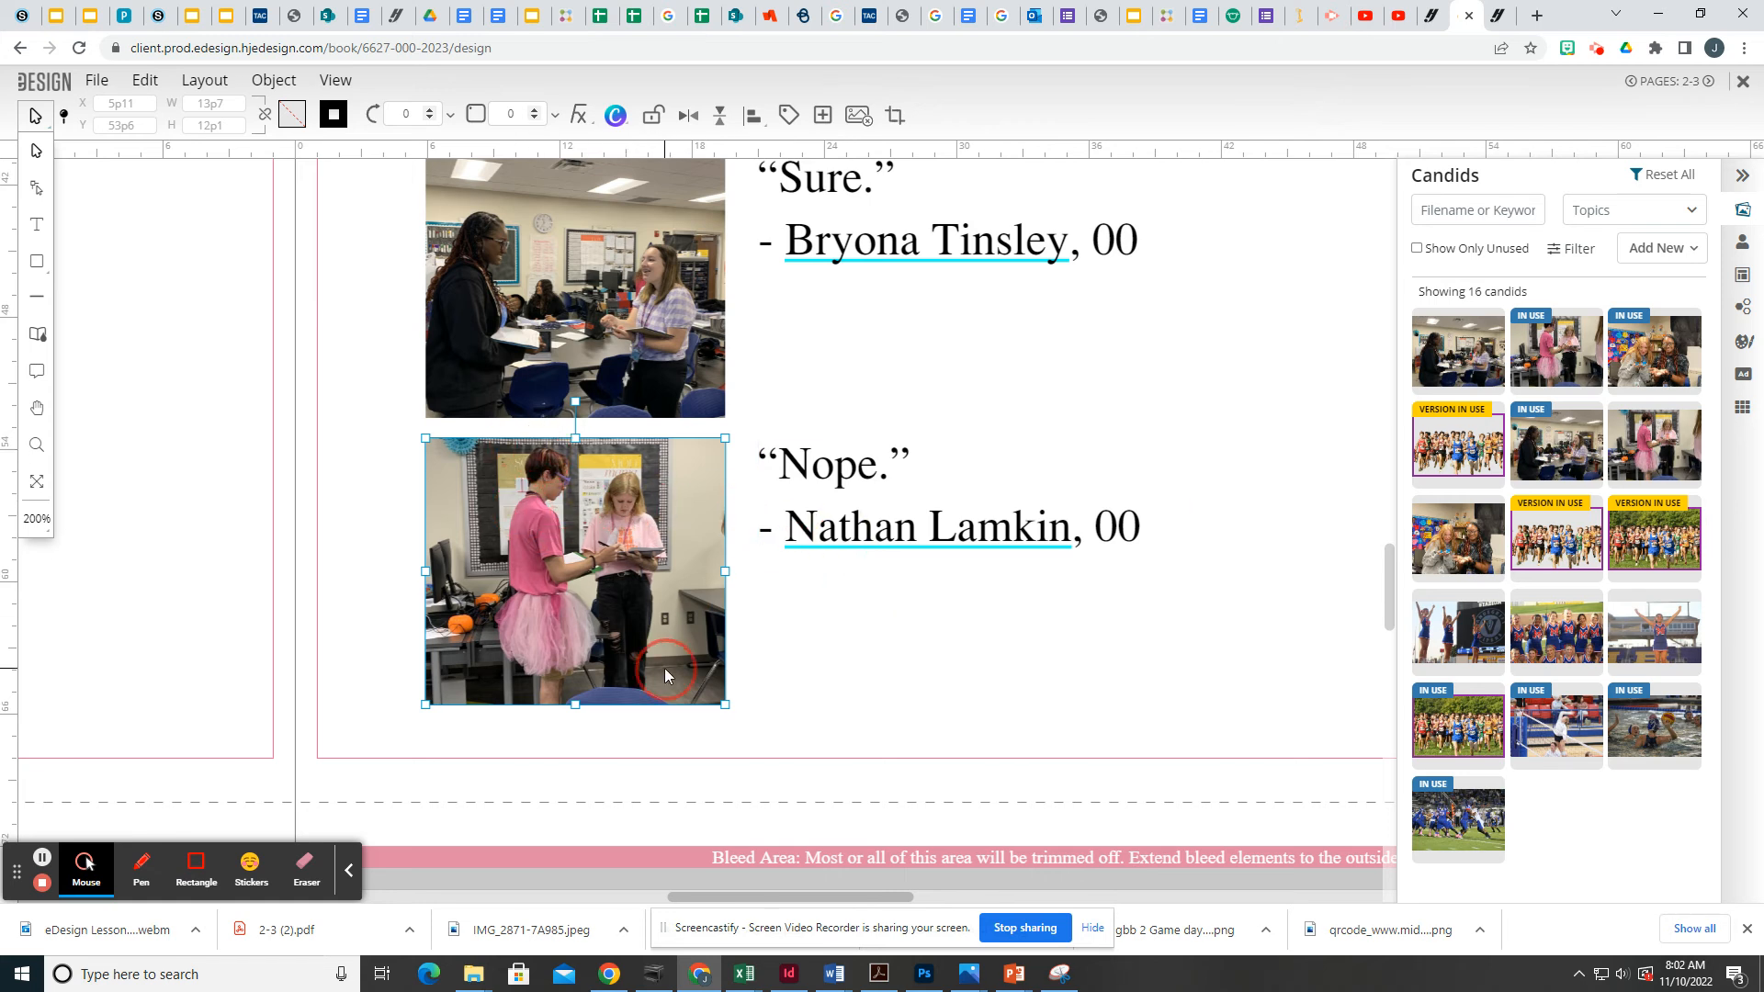
# Enlarge and reposition the photo beside "Nope." within its frame so it closes in on the student in pink.
pyautogui.doubleClick(631, 642)
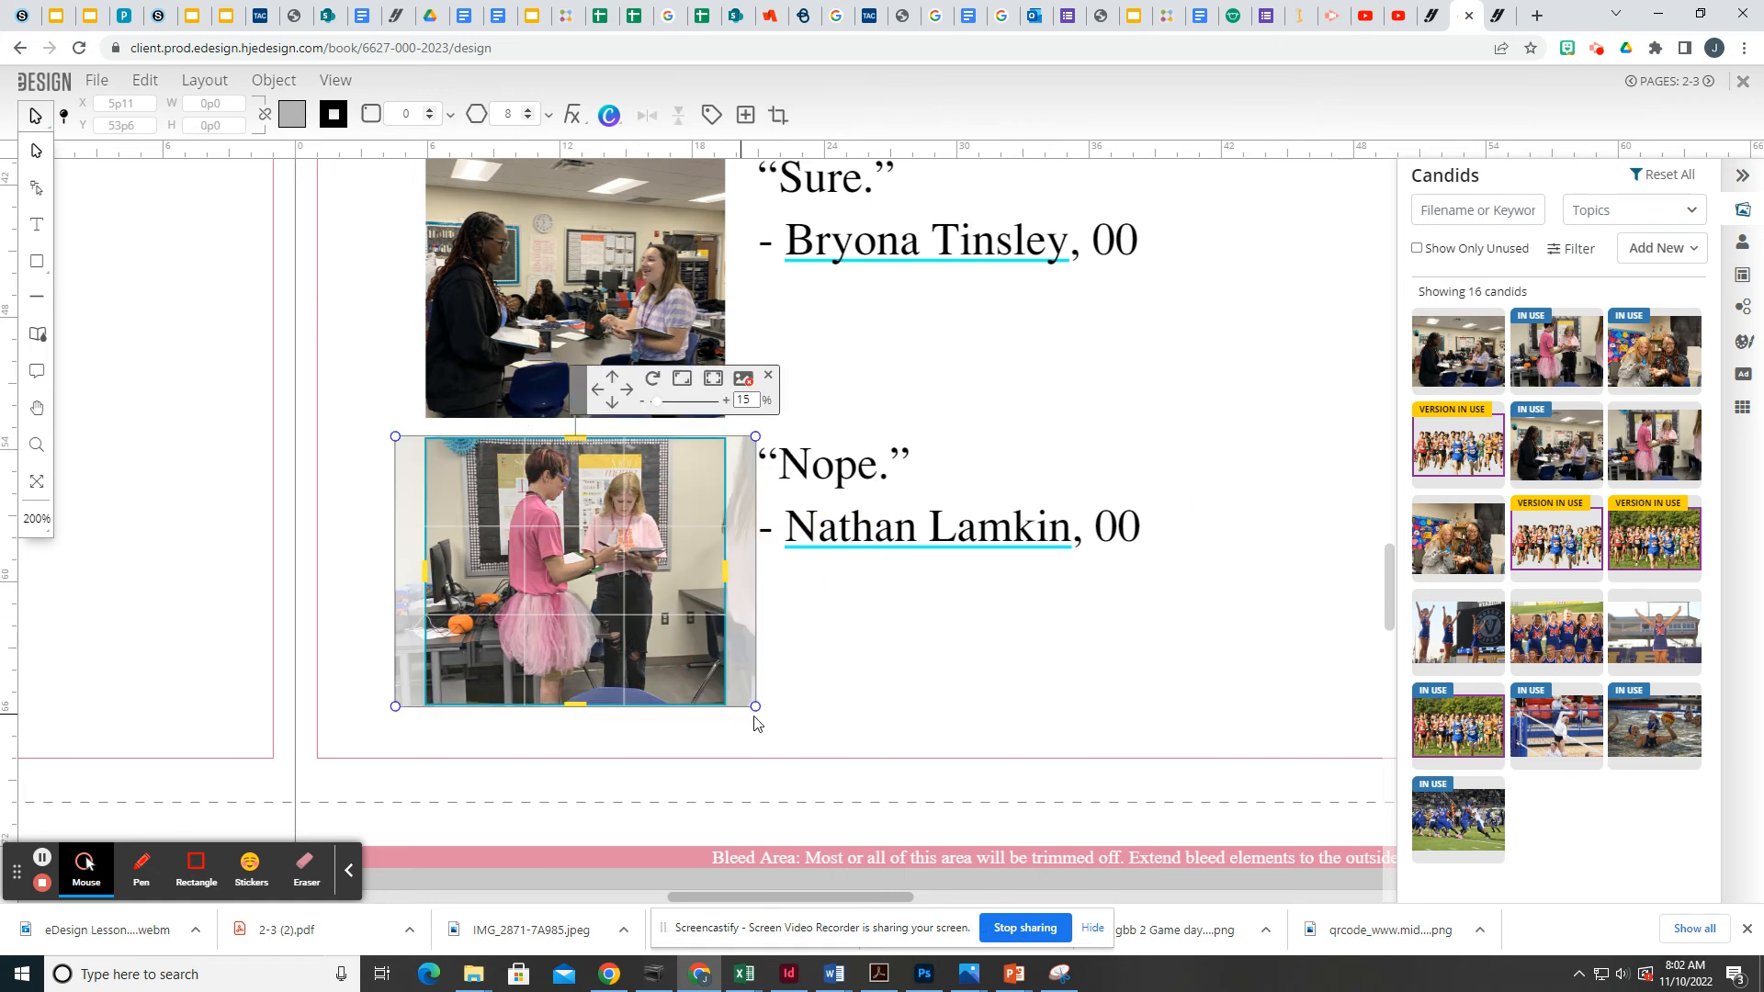
pyautogui.moveTo(756, 706); pyautogui.dragTo(1047, 923)
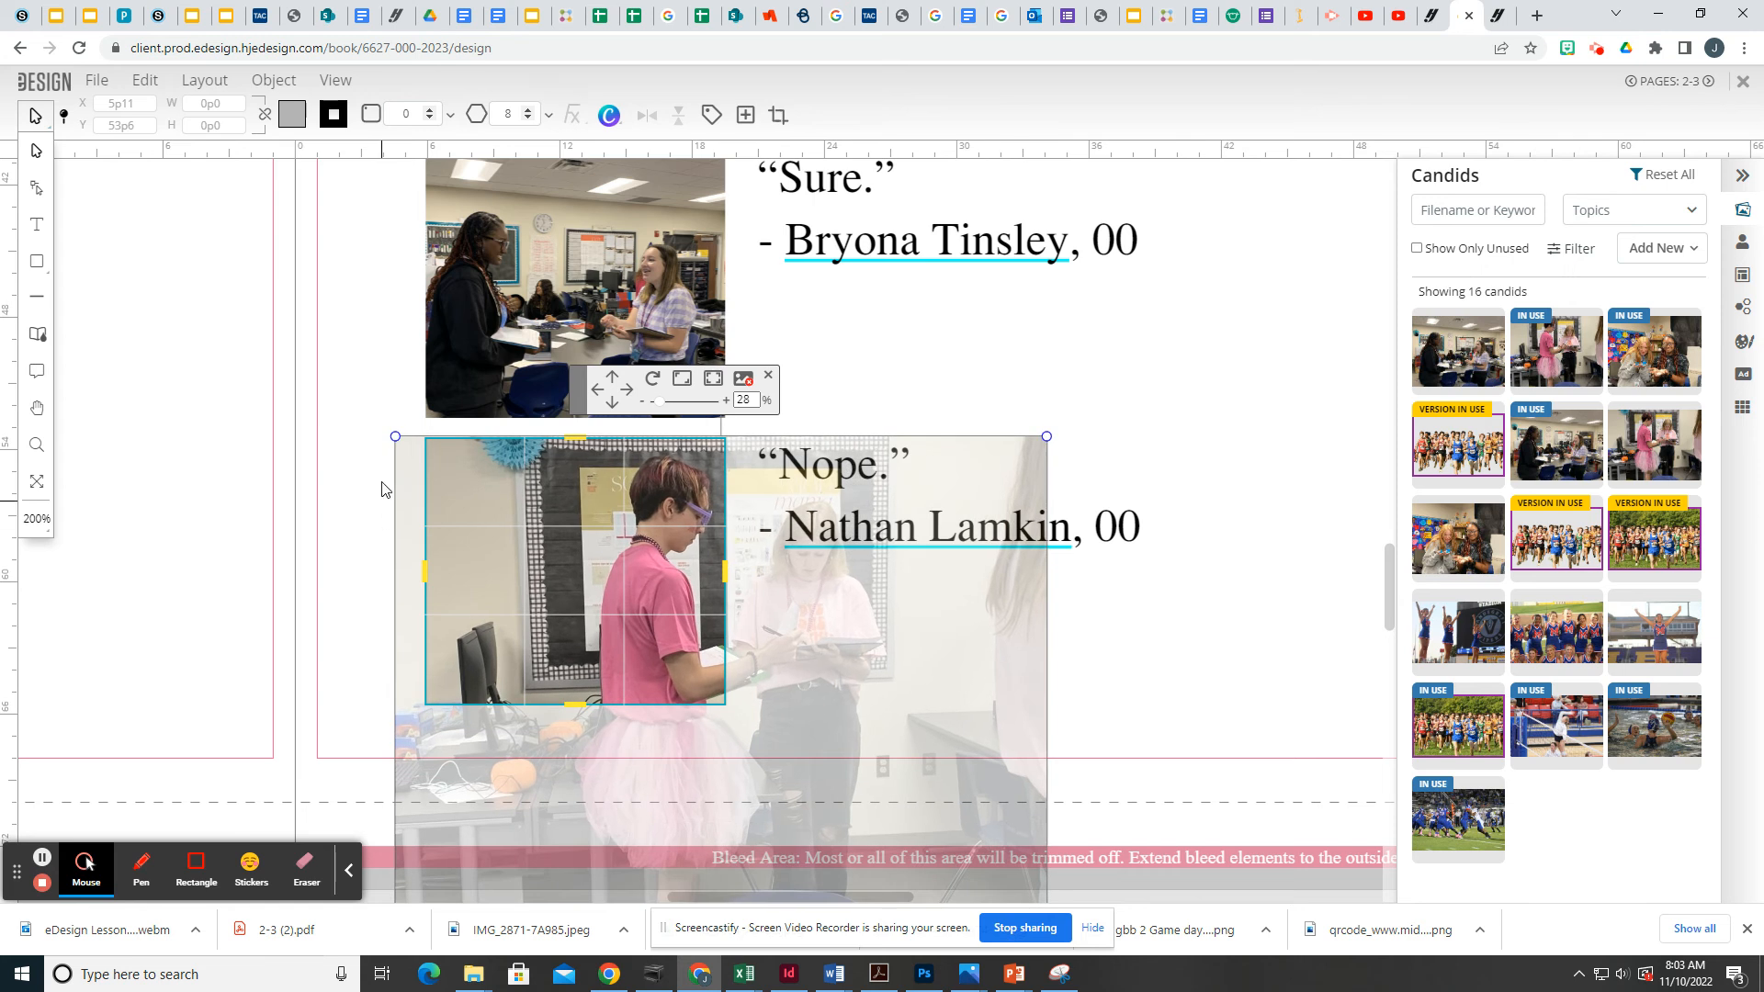
pyautogui.moveTo(395, 437); pyautogui.dragTo(282, 352)
pyautogui.moveTo(645, 599); pyautogui.dragTo(619, 705)
pyautogui.click(252, 457)
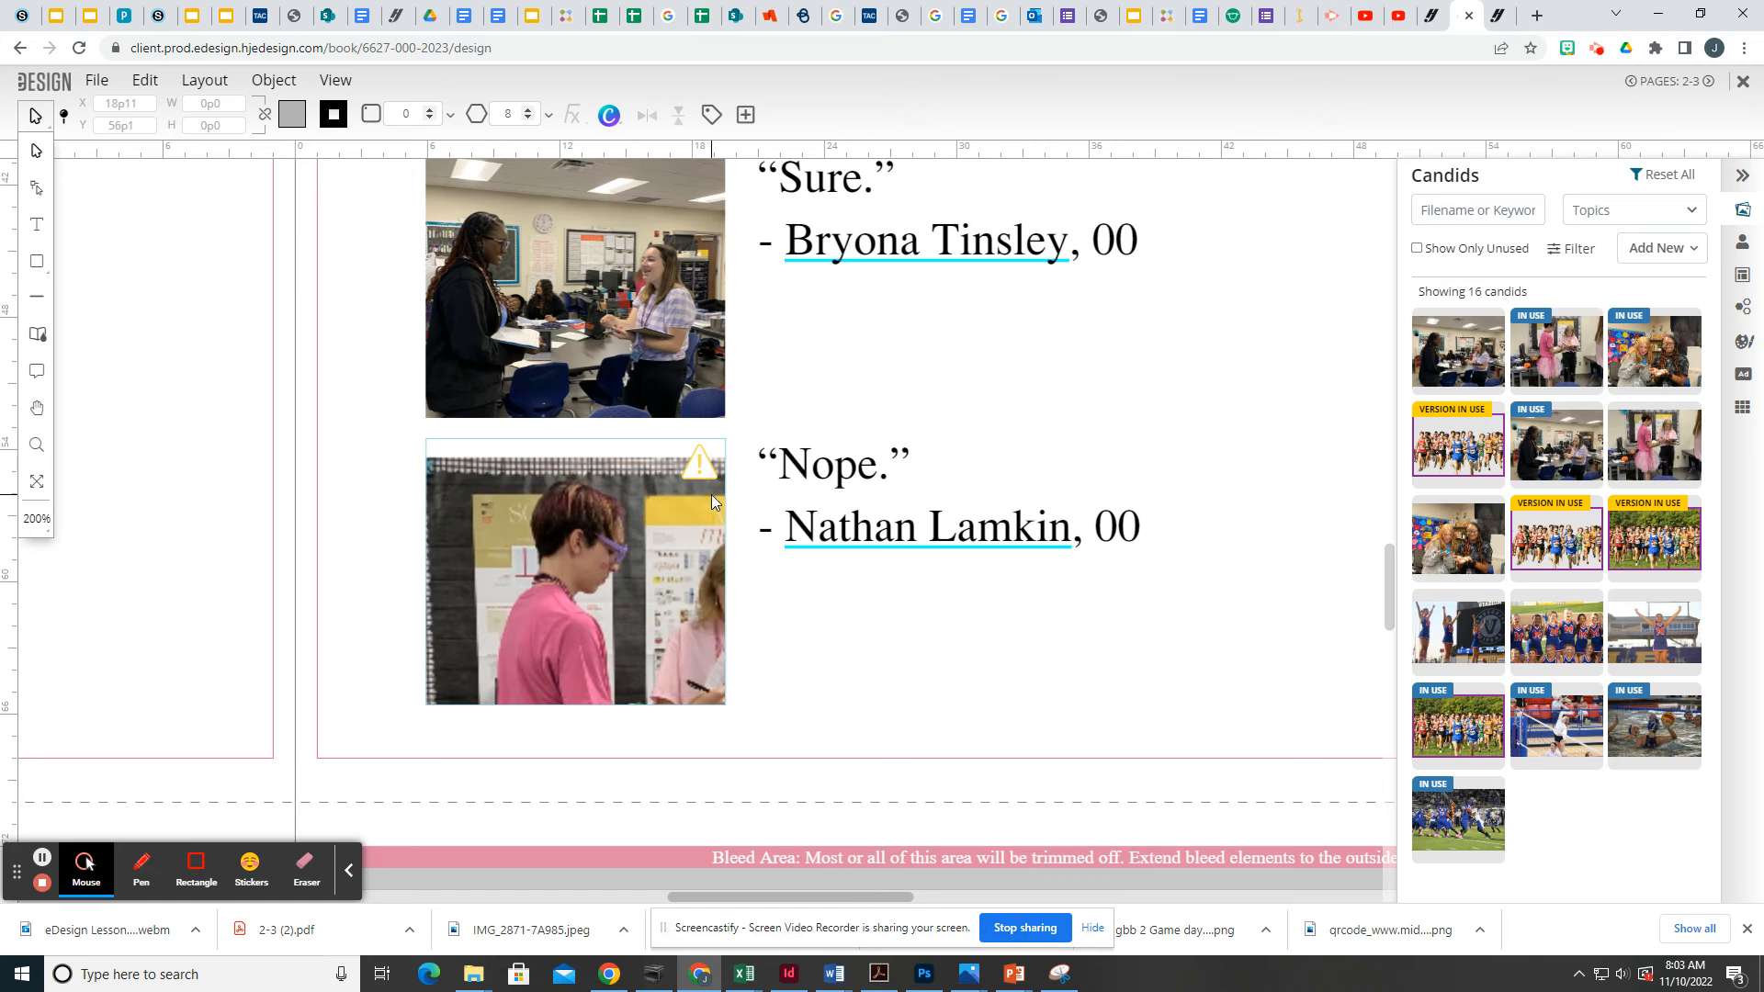
# Reduce the photo beside "Nope." to 31% and reposition it in its frame to show more around the student in pink.
pyautogui.moveTo(711, 494)
pyautogui.moveTo(590, 547)
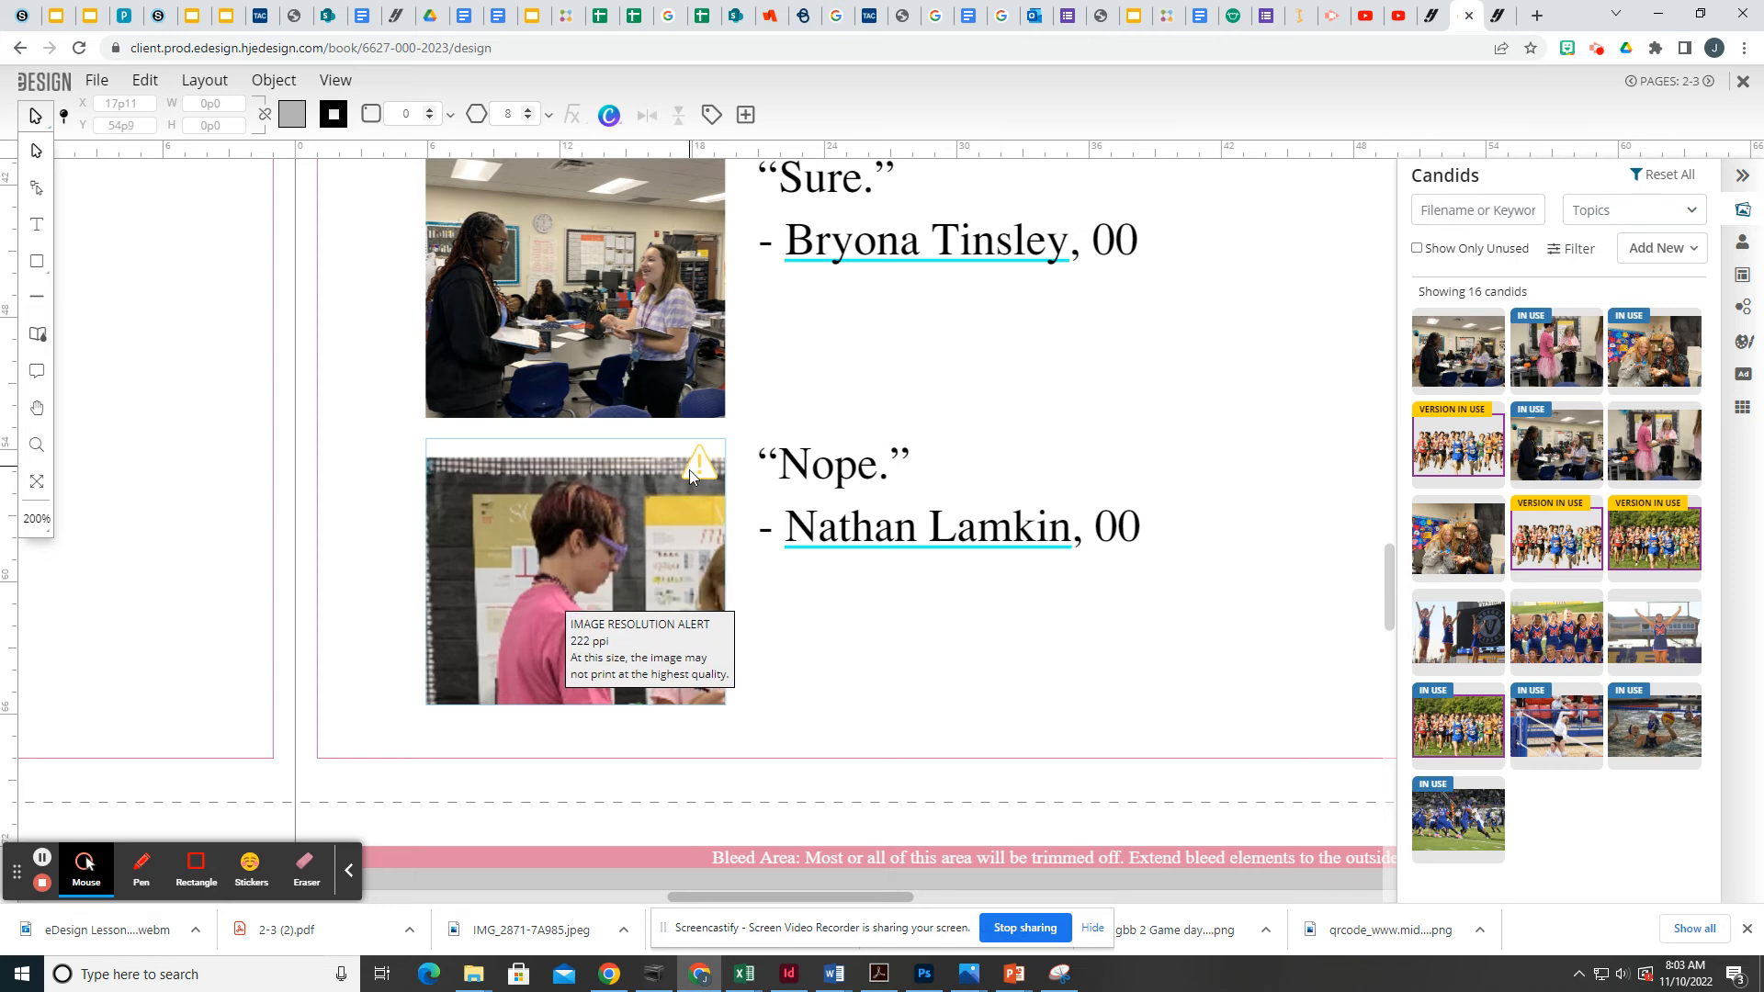
pyautogui.doubleClick(516, 547)
pyautogui.moveTo(317, 519); pyautogui.dragTo(303, 481)
pyautogui.moveTo(248, 418); pyautogui.dragTo(289, 446)
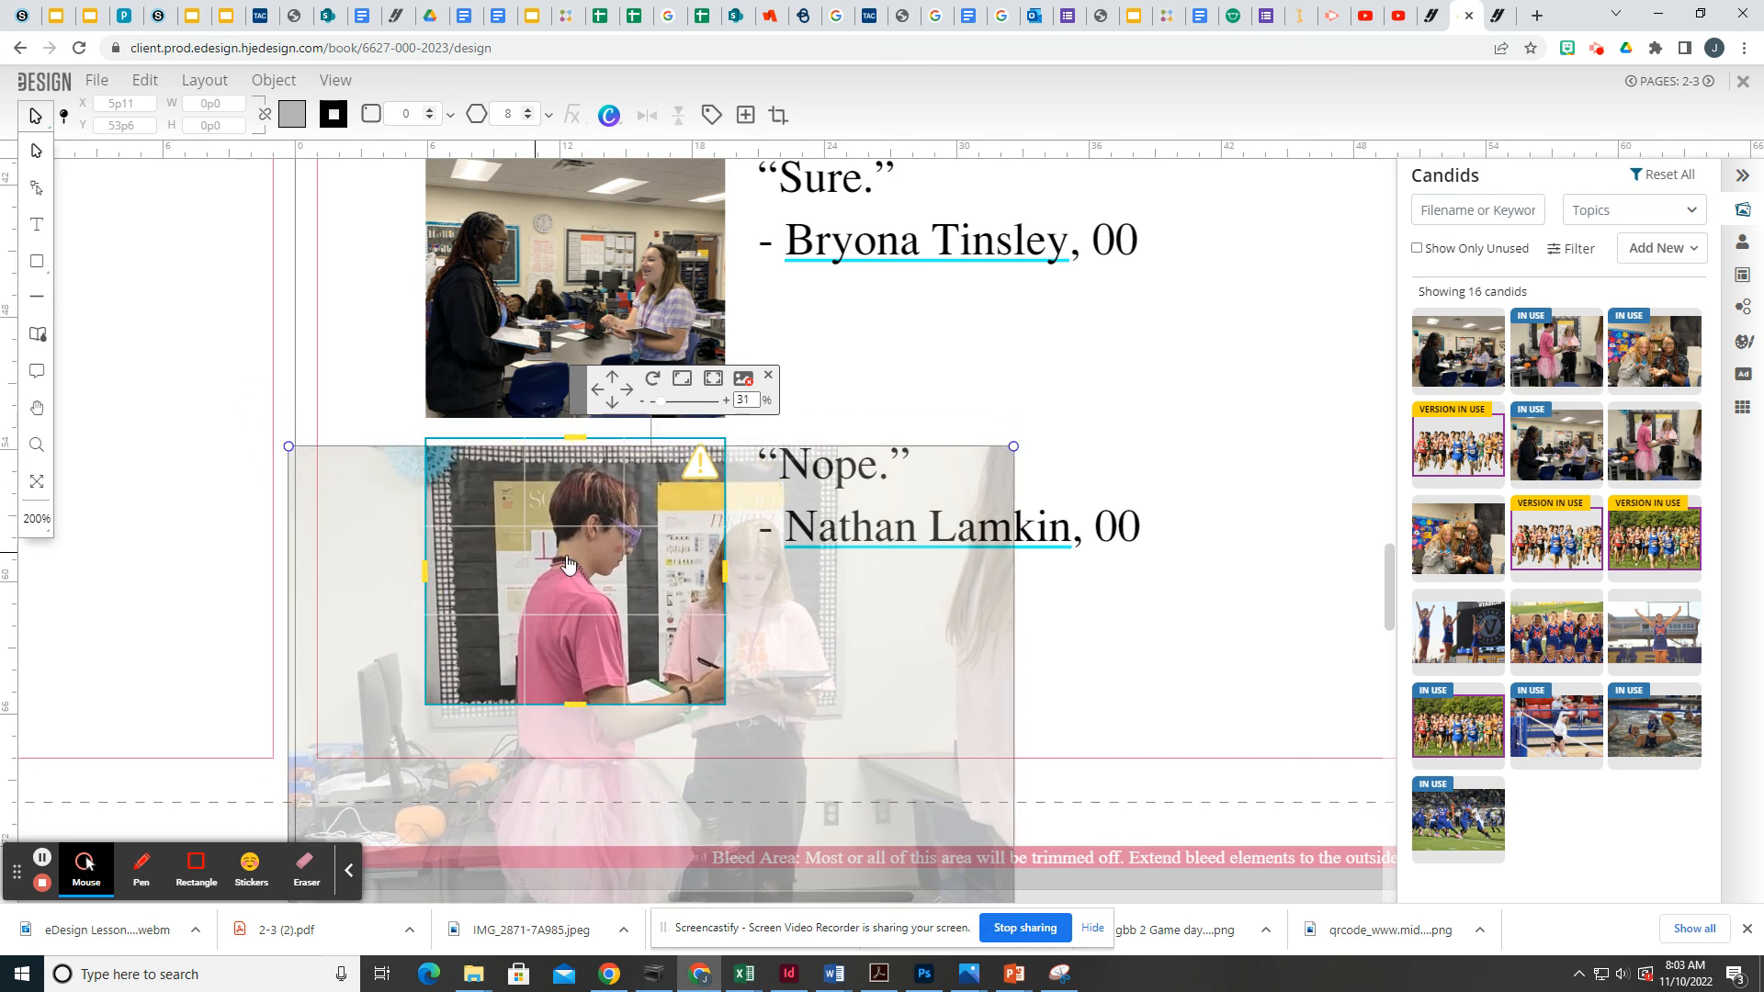
pyautogui.moveTo(567, 564); pyautogui.dragTo(553, 548)
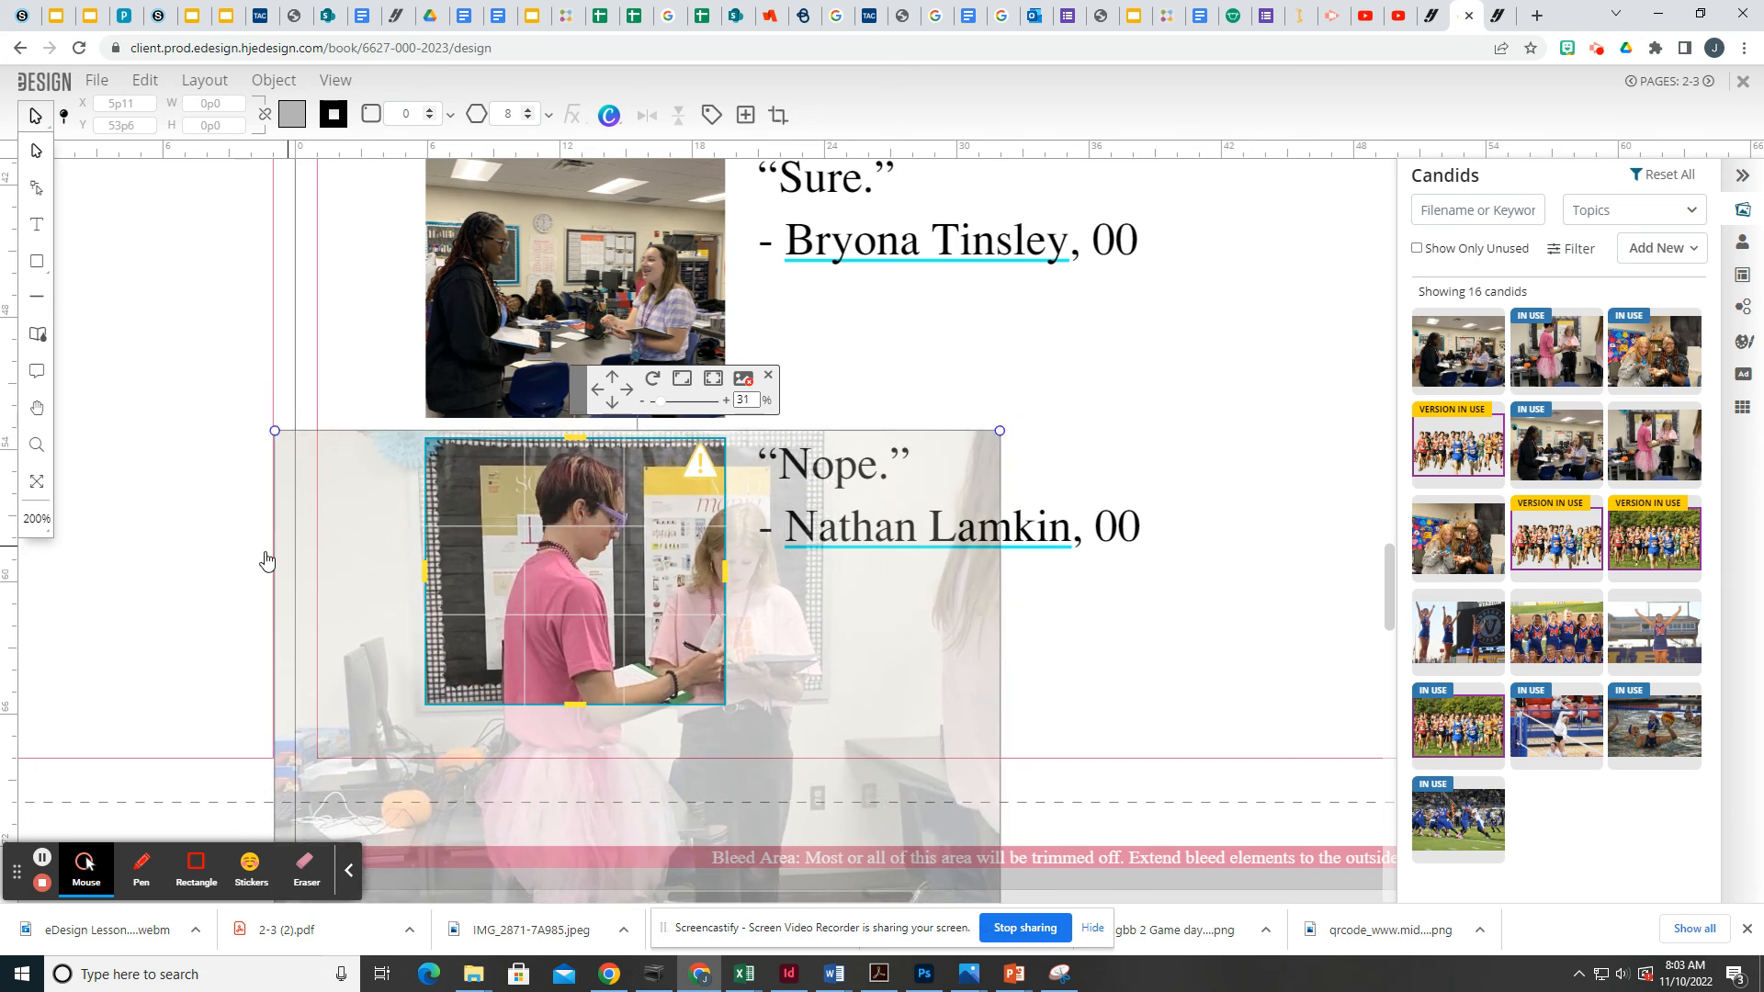
pyautogui.click(239, 561)
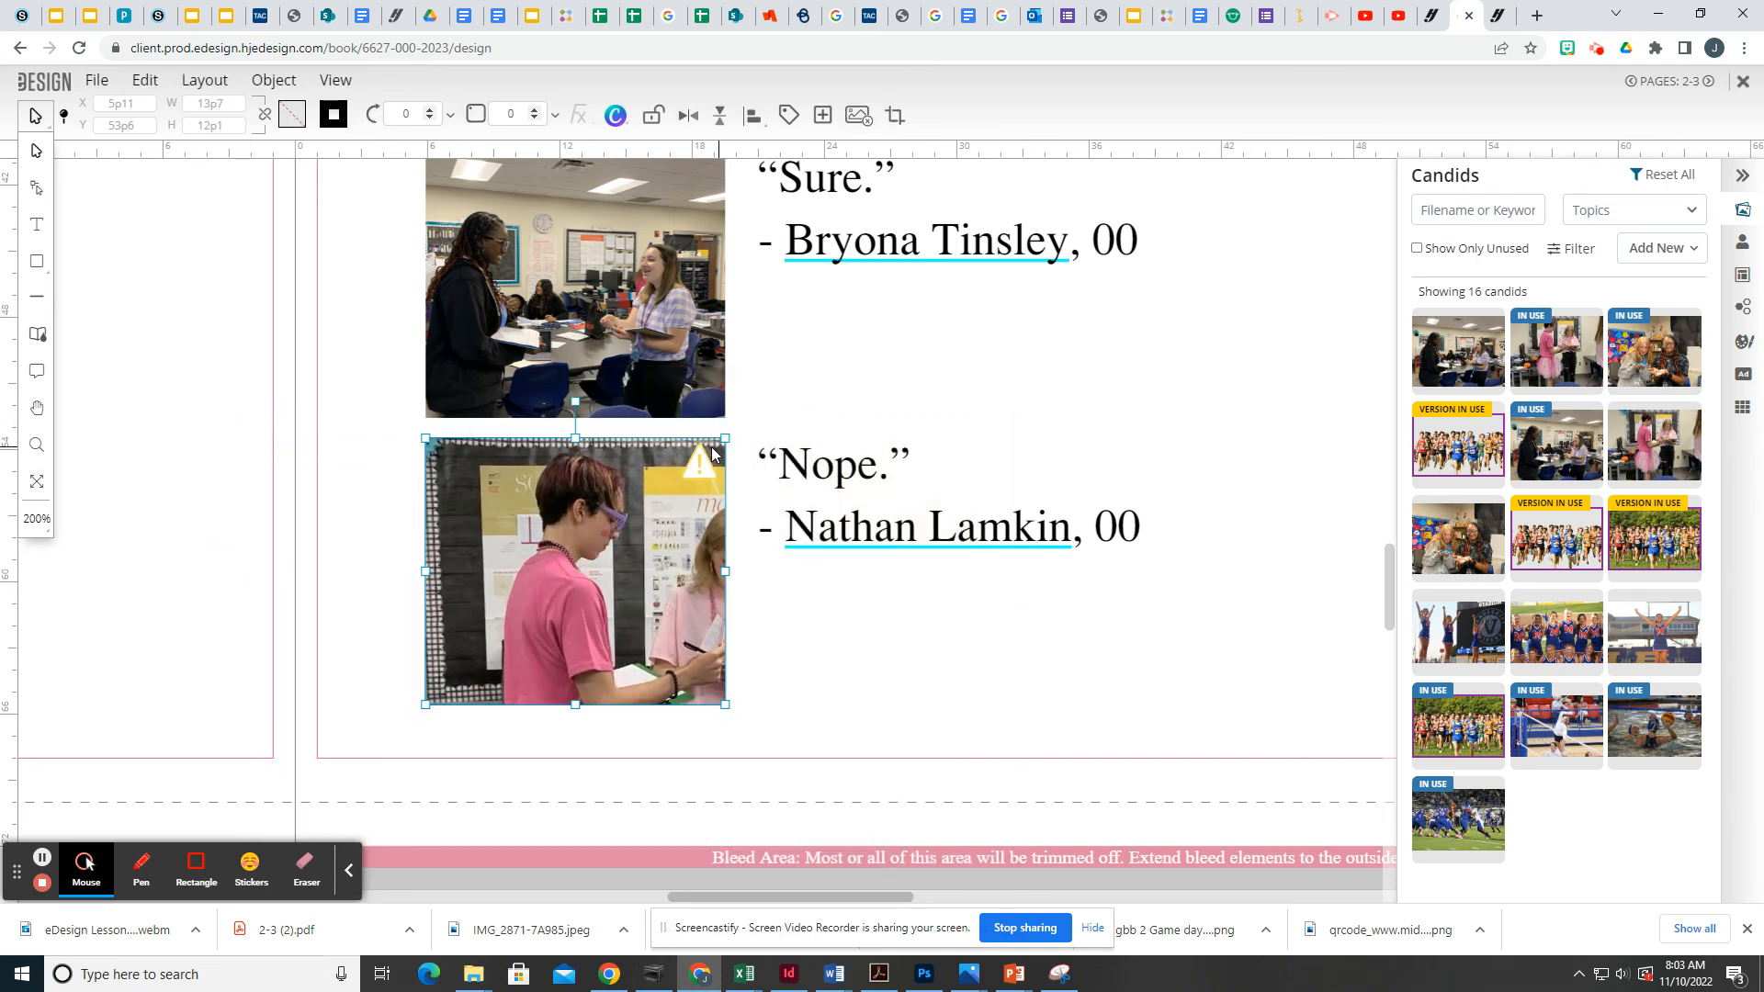
# Enlarge the photo beside "Sure." to 25% and reposition it in its frame to close in on the student in black.
pyautogui.scroll(4, 864, 662)
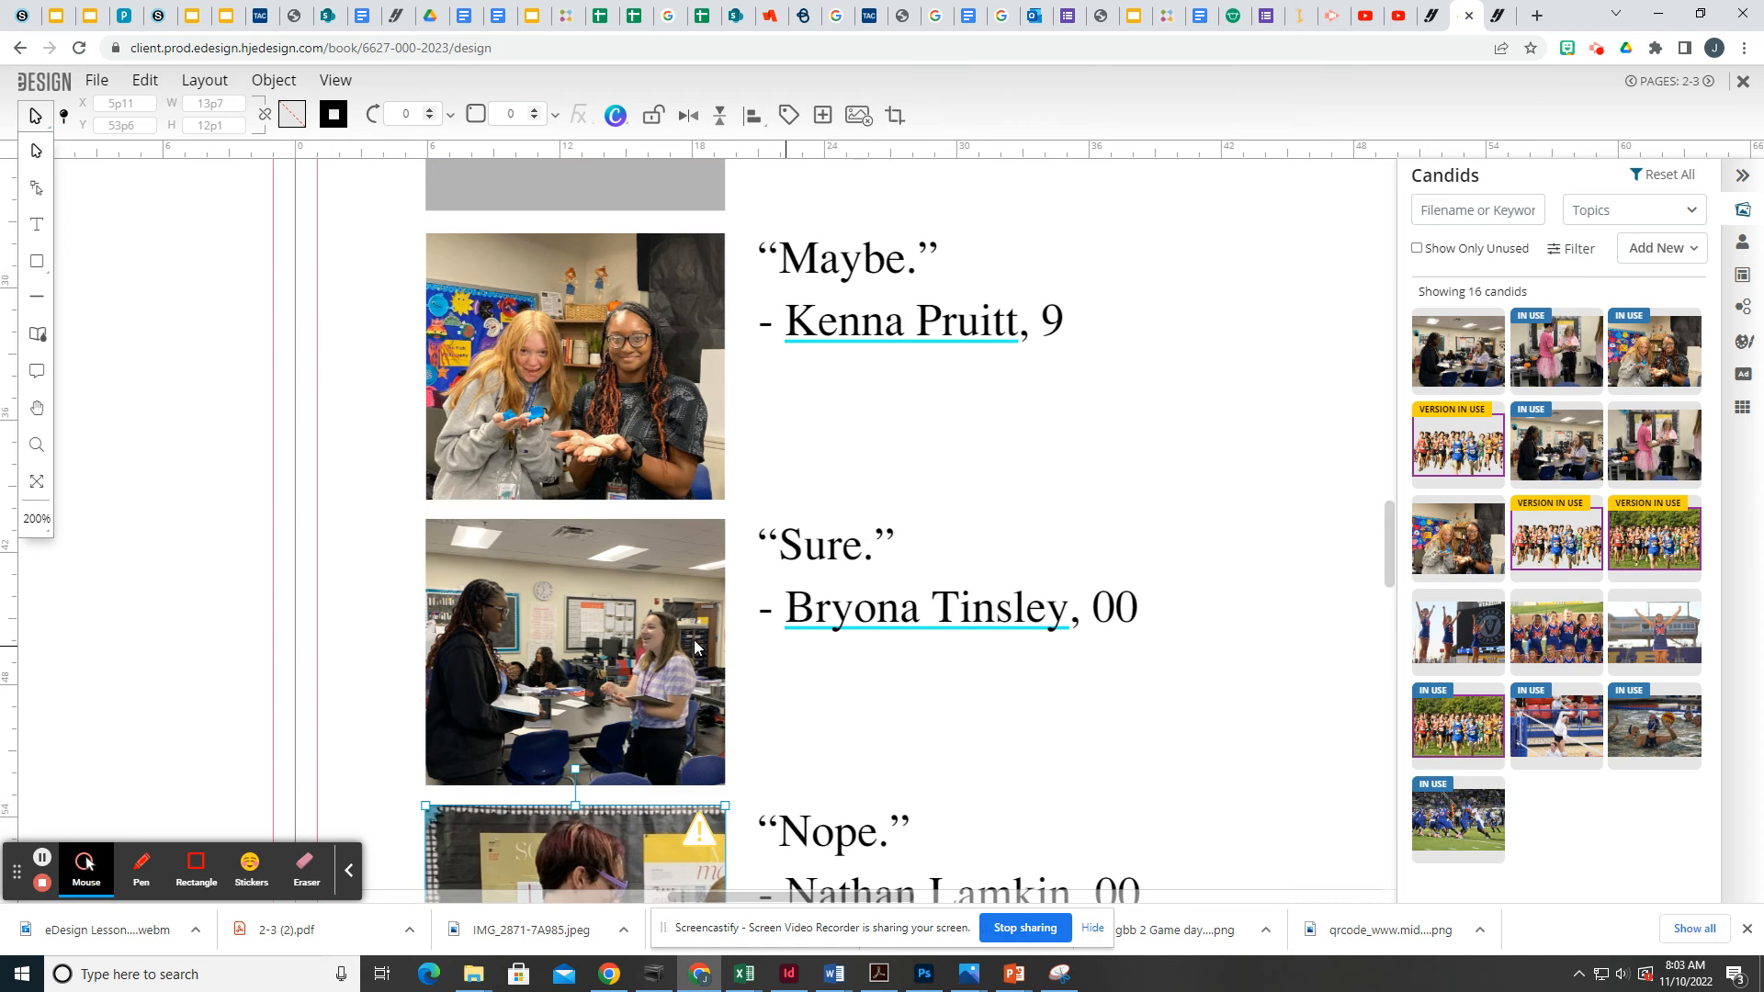
pyautogui.doubleClick(587, 627)
pyautogui.moveTo(758, 516); pyautogui.dragTo(998, 385)
pyautogui.moveTo(609, 557); pyautogui.dragTo(633, 644)
pyautogui.click(736, 365)
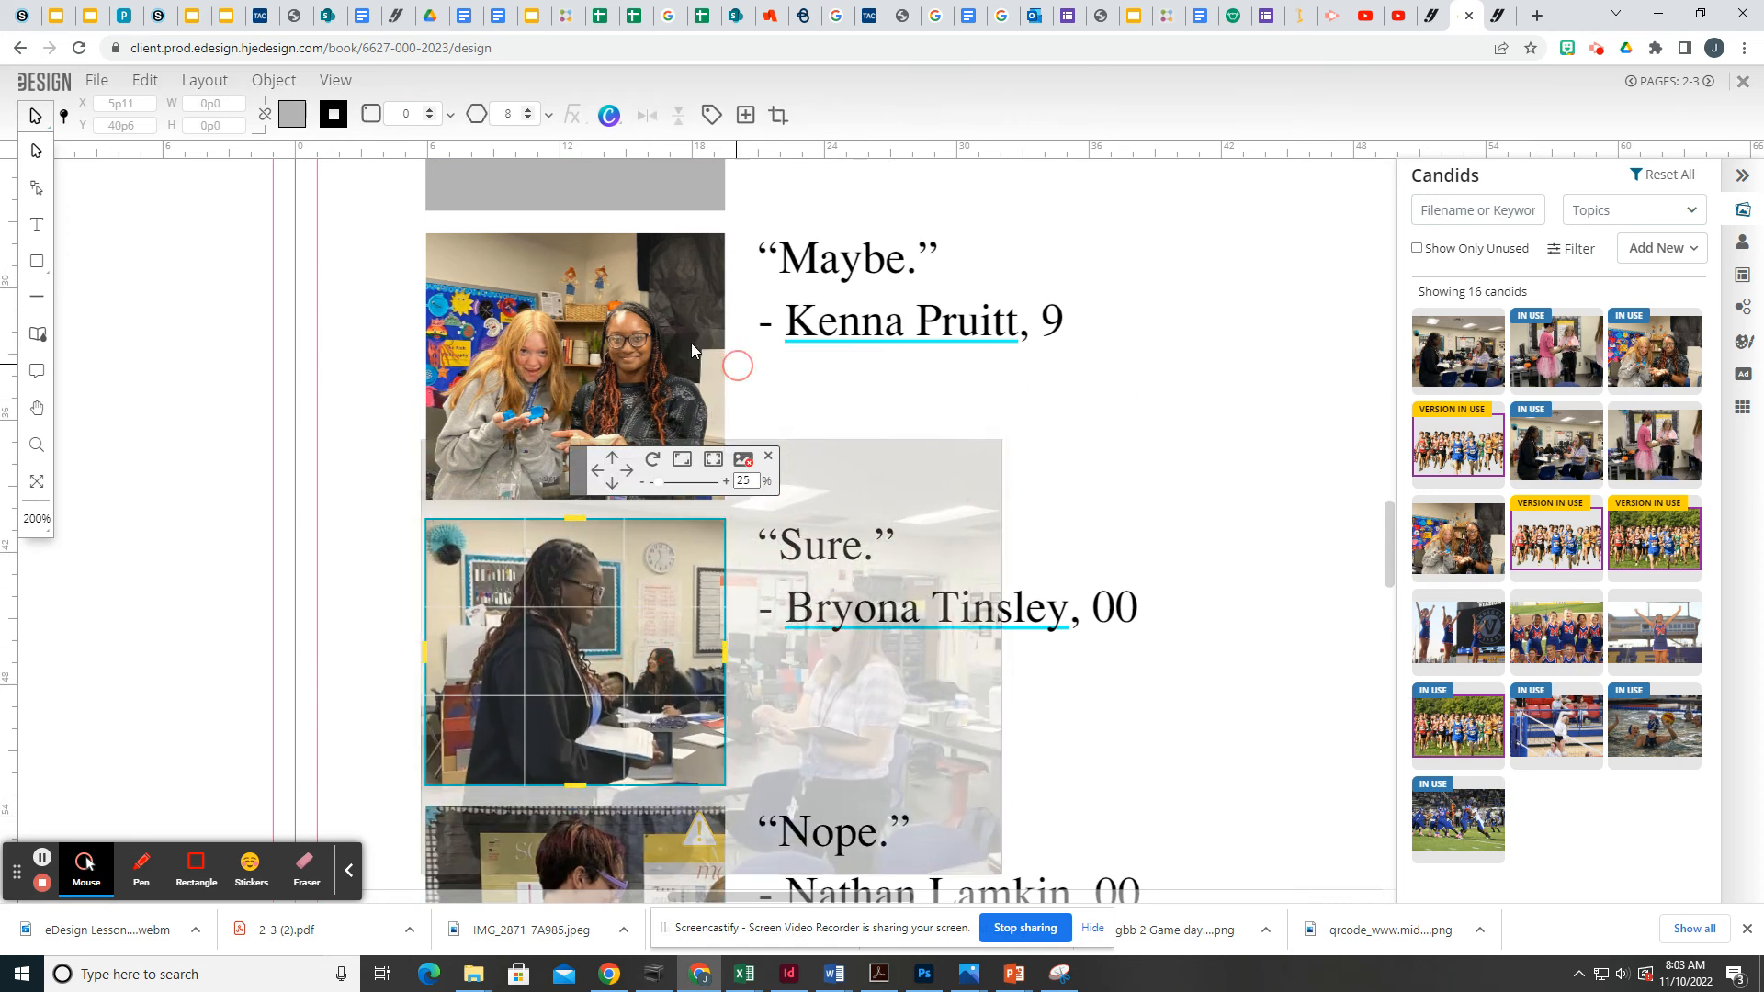
# Place the football game photo from the candids in the empty frame beside "Home.".
pyautogui.scroll(4, 739, 584)
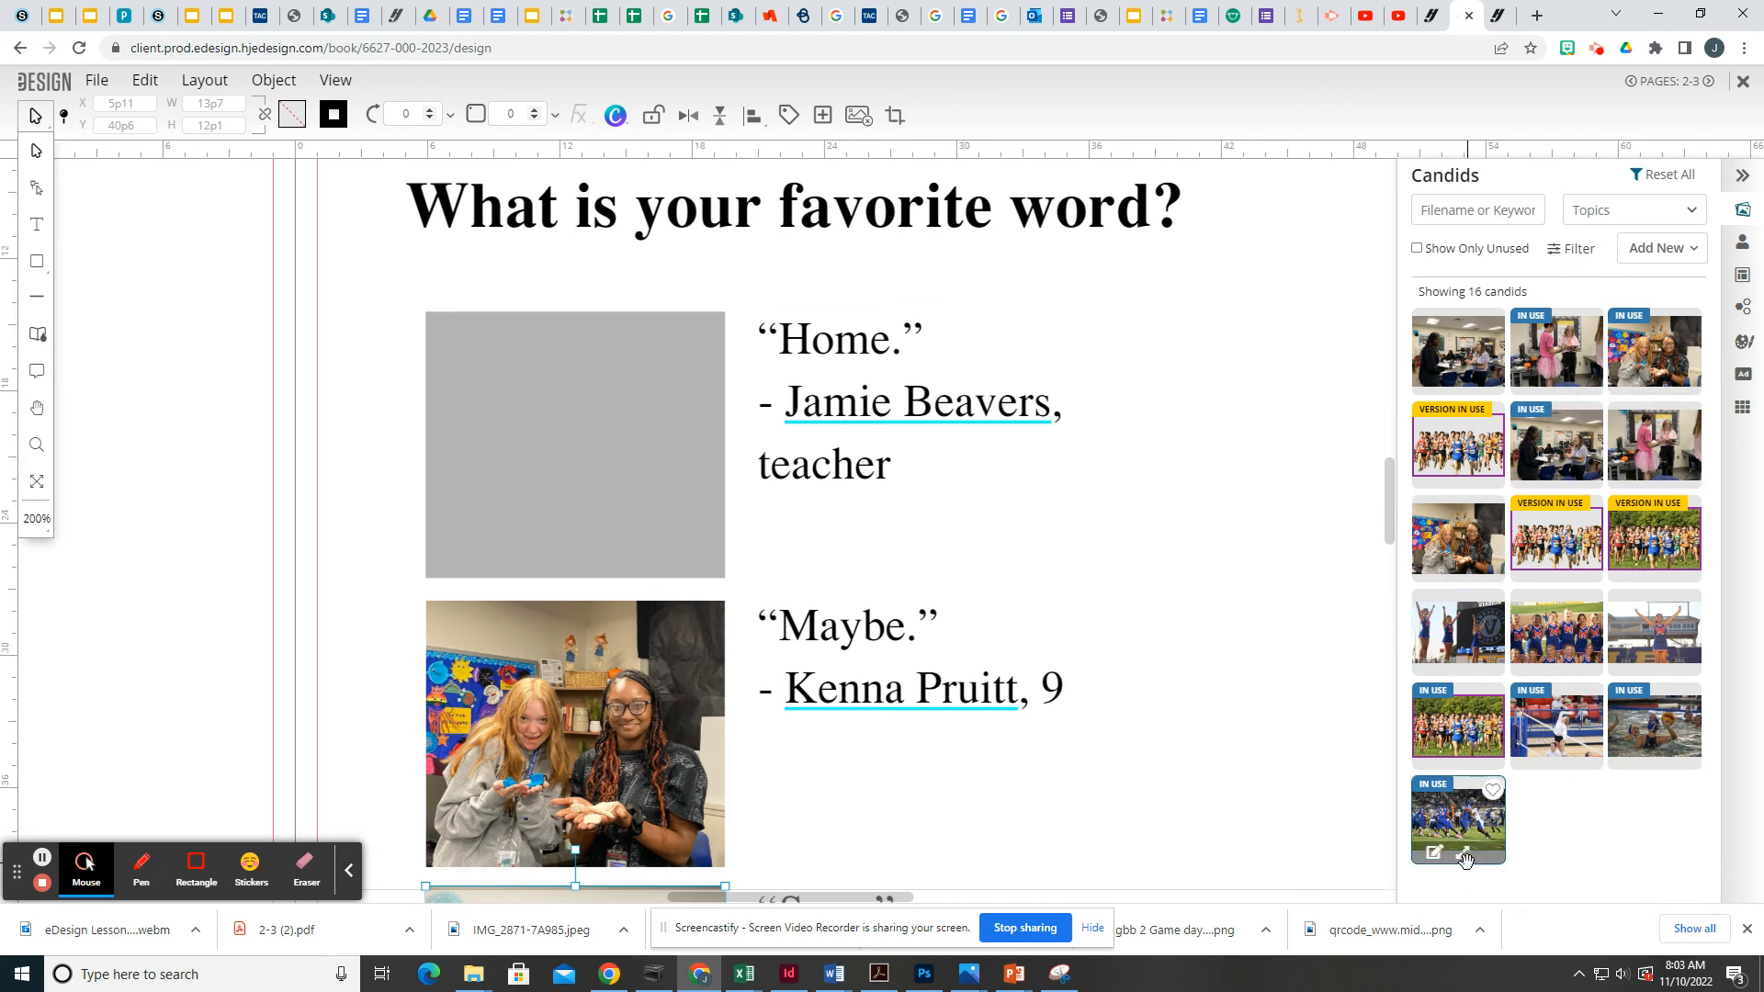
pyautogui.moveTo(1461, 827); pyautogui.dragTo(570, 520)
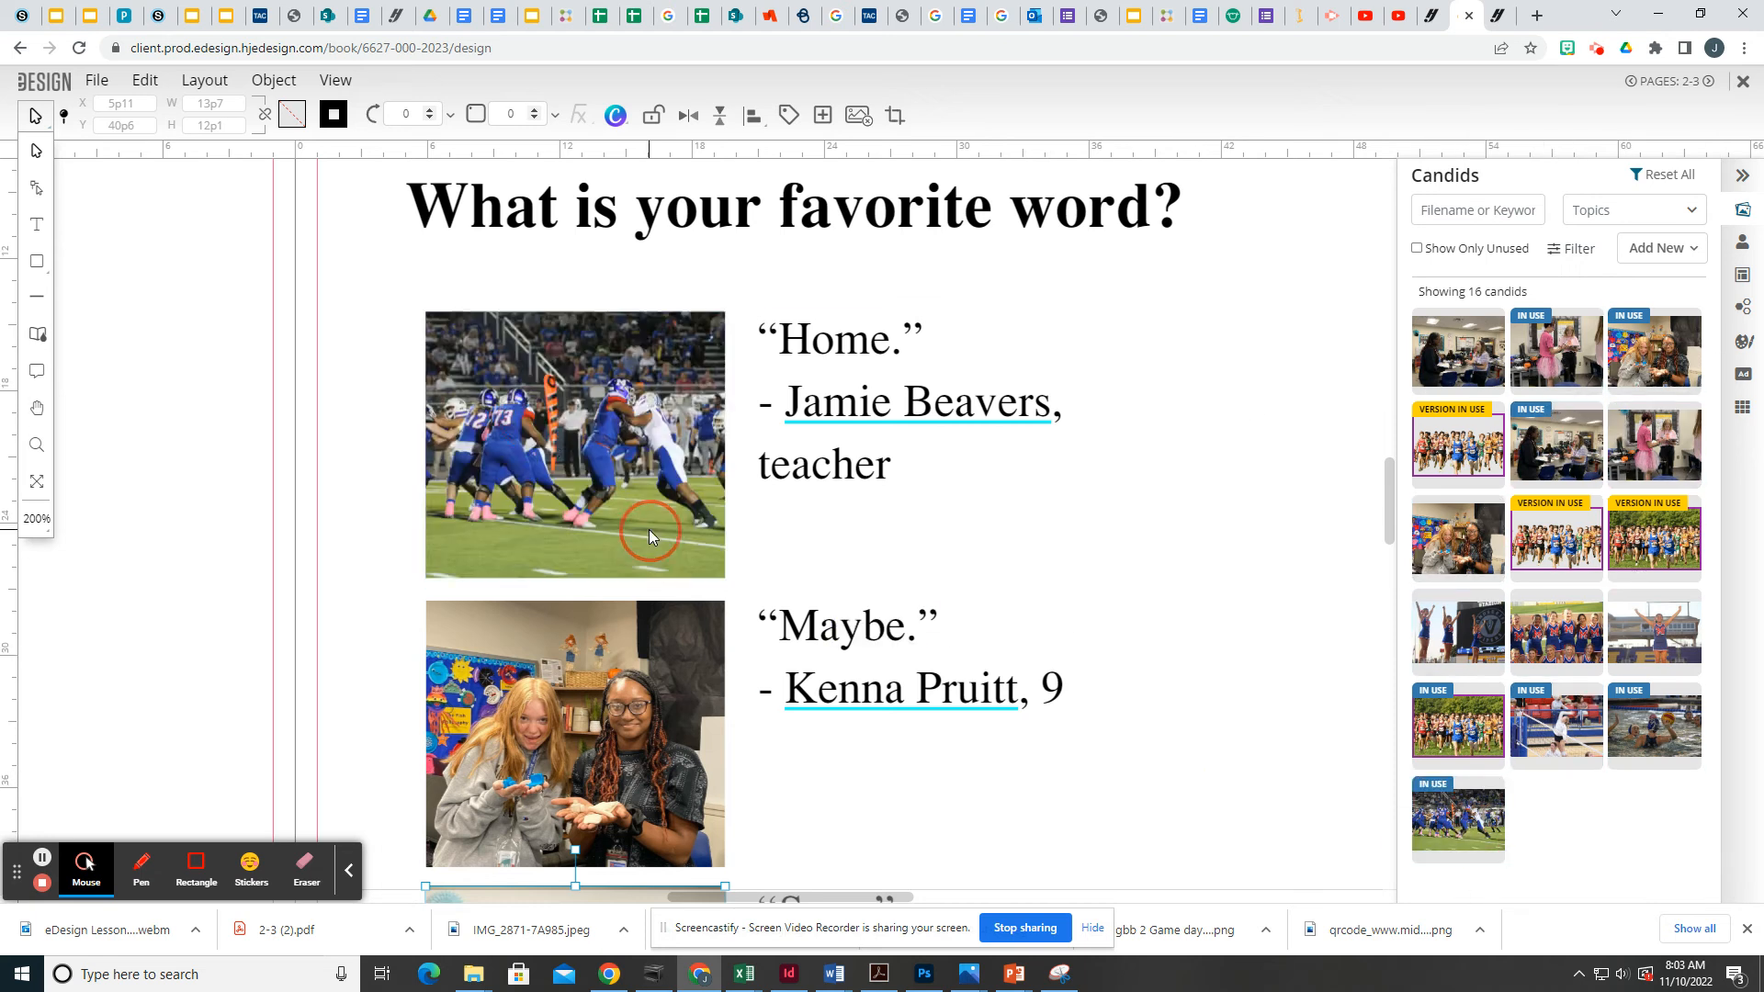
pyautogui.click(820, 359)
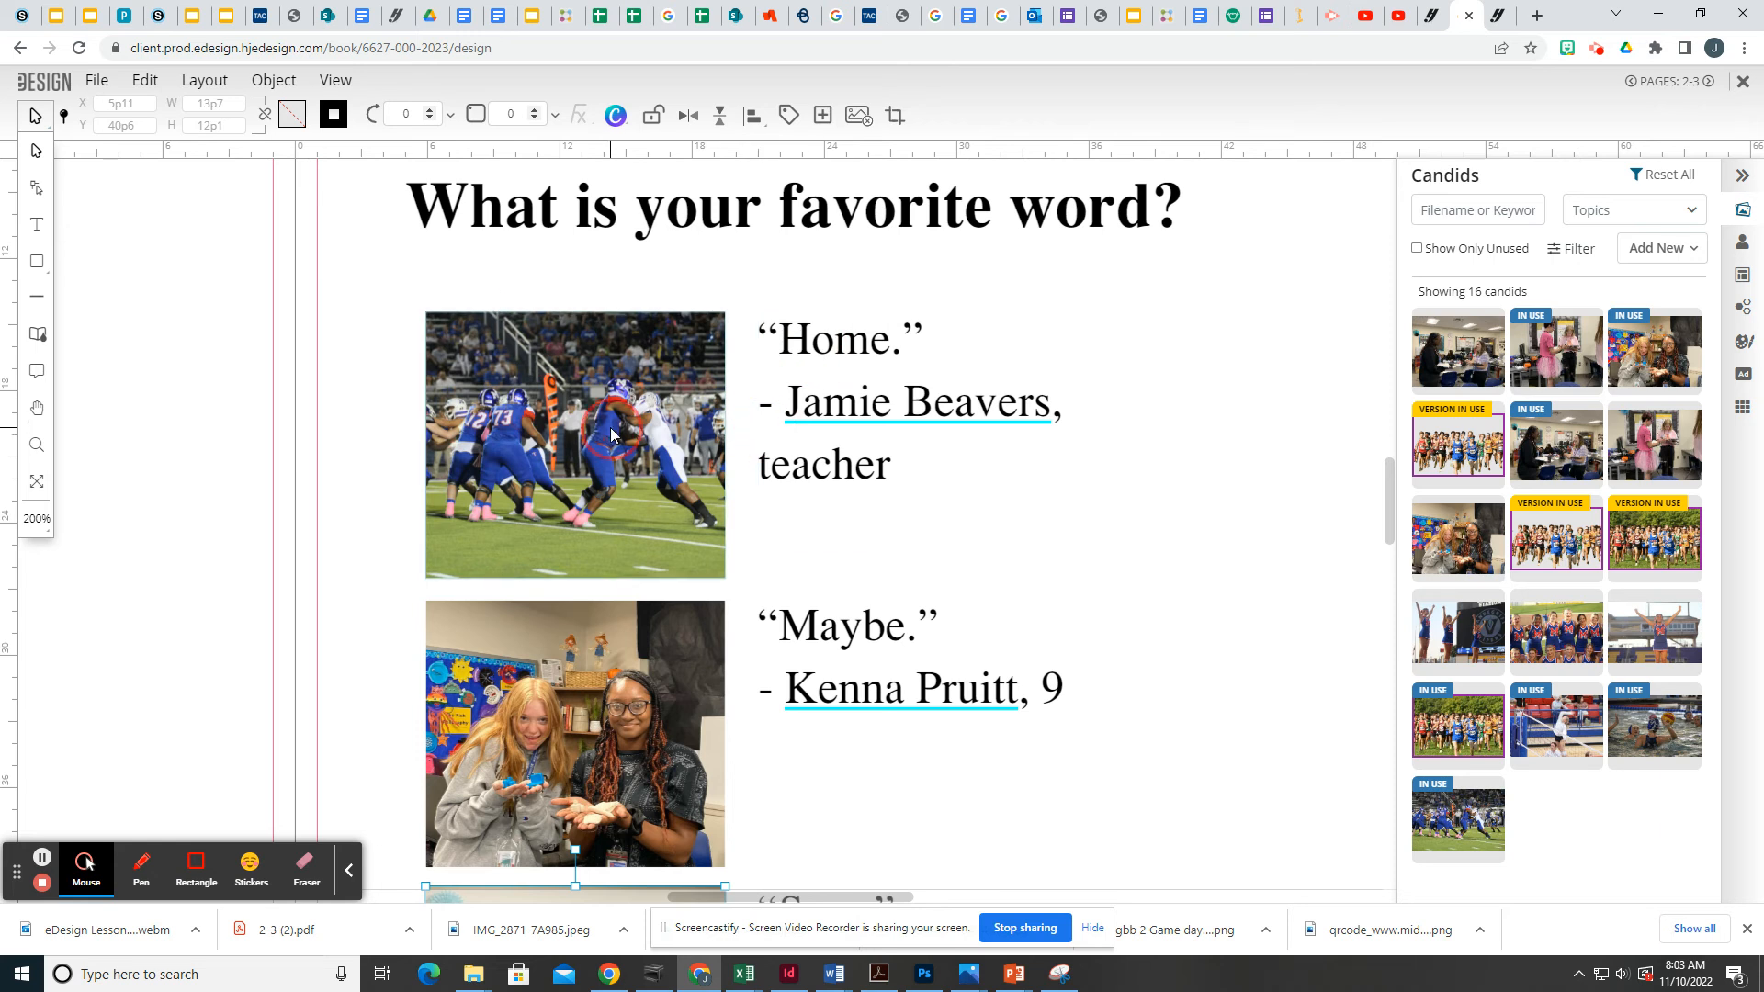
pyautogui.hotkey('ctrl', '0')
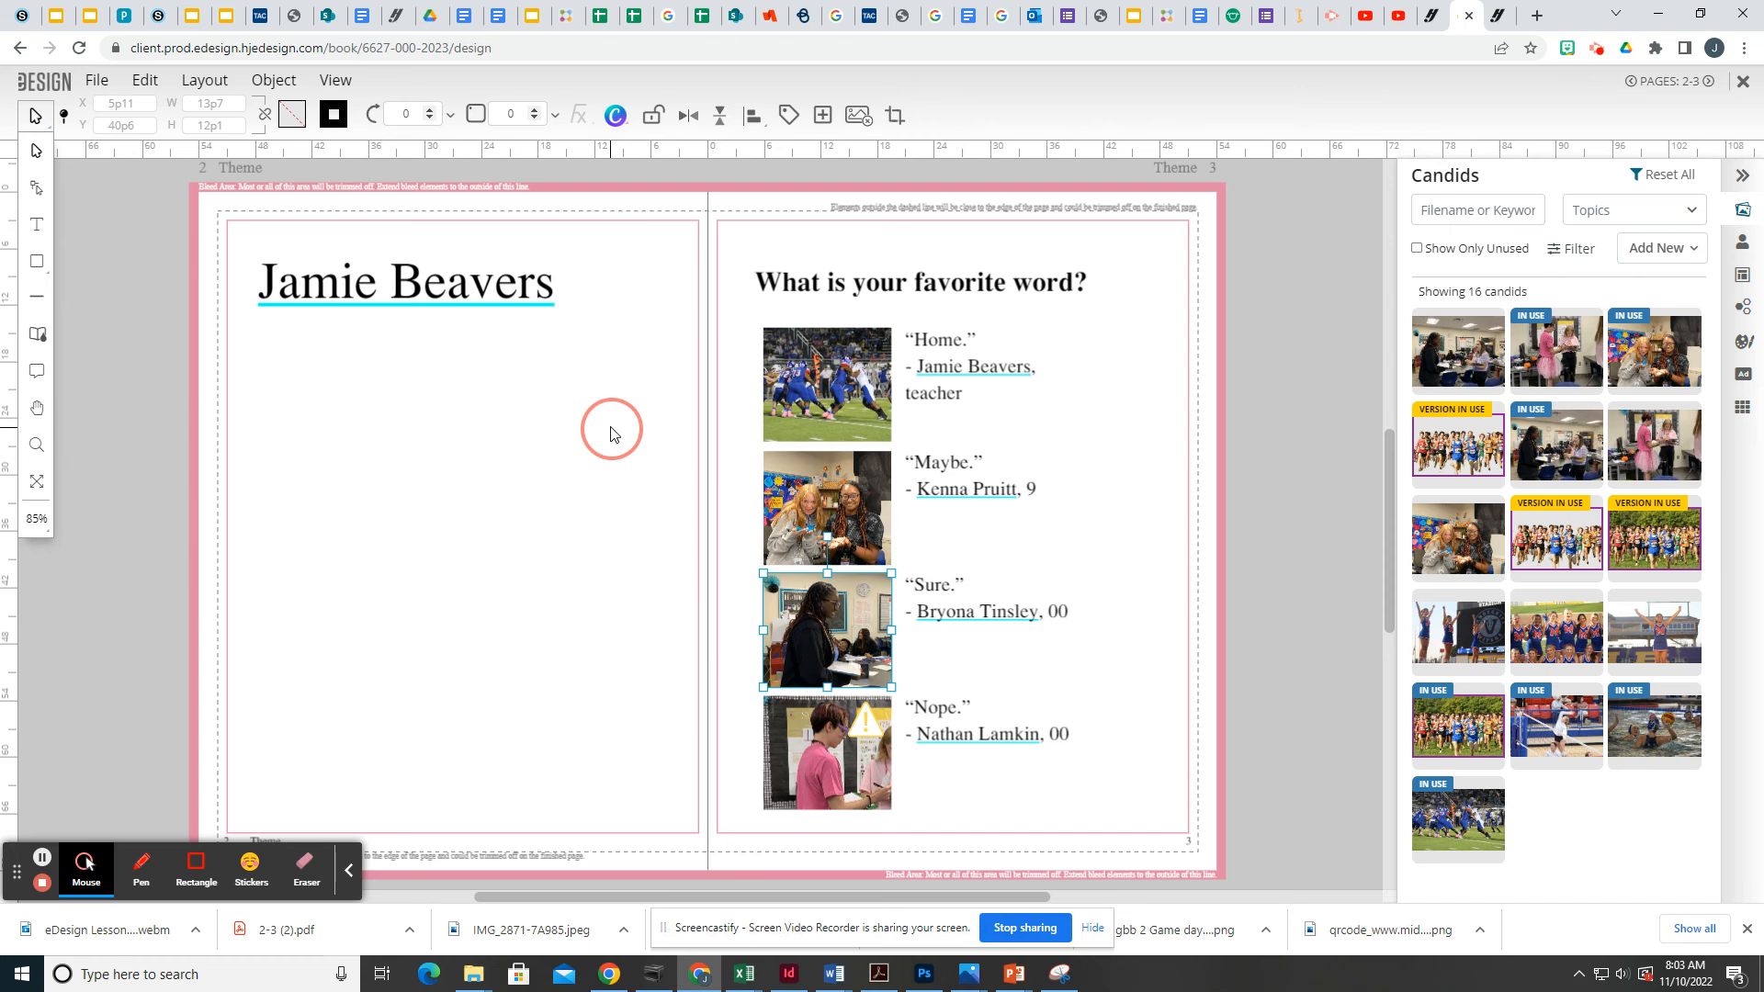